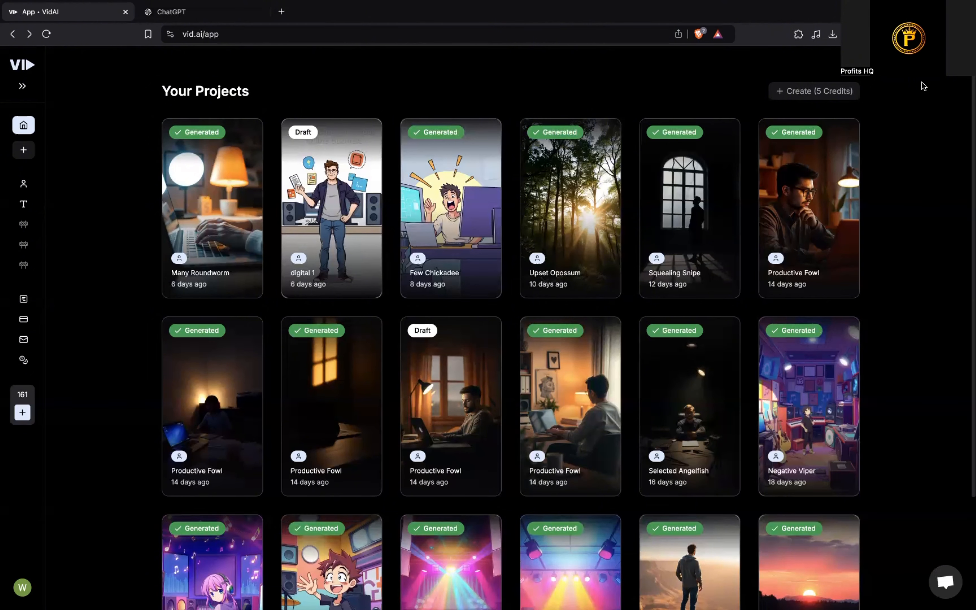
- Create a Faceless Shorts project titled "Weightloss" and set its content source to Script
{"action": "left_click", "coordinate": [835, 97]}
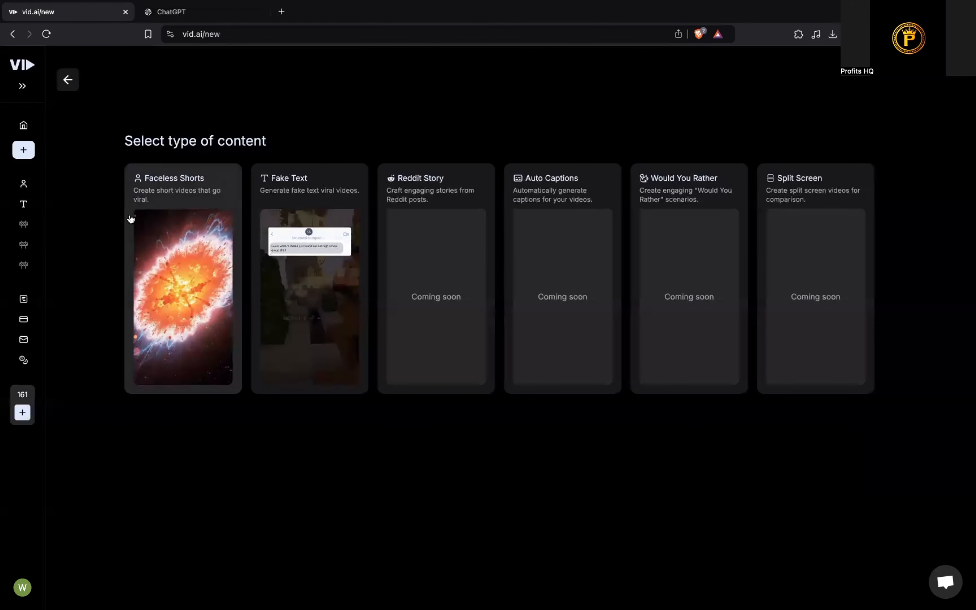
{"action": "left_click", "coordinate": [180, 196]}
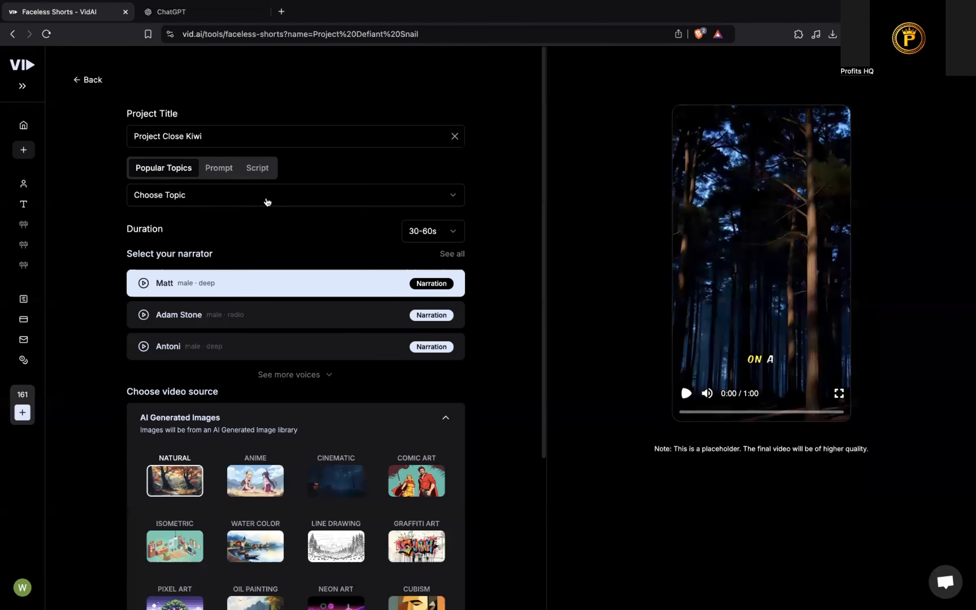
{"action": "triple_click", "coordinate": [206, 137]}
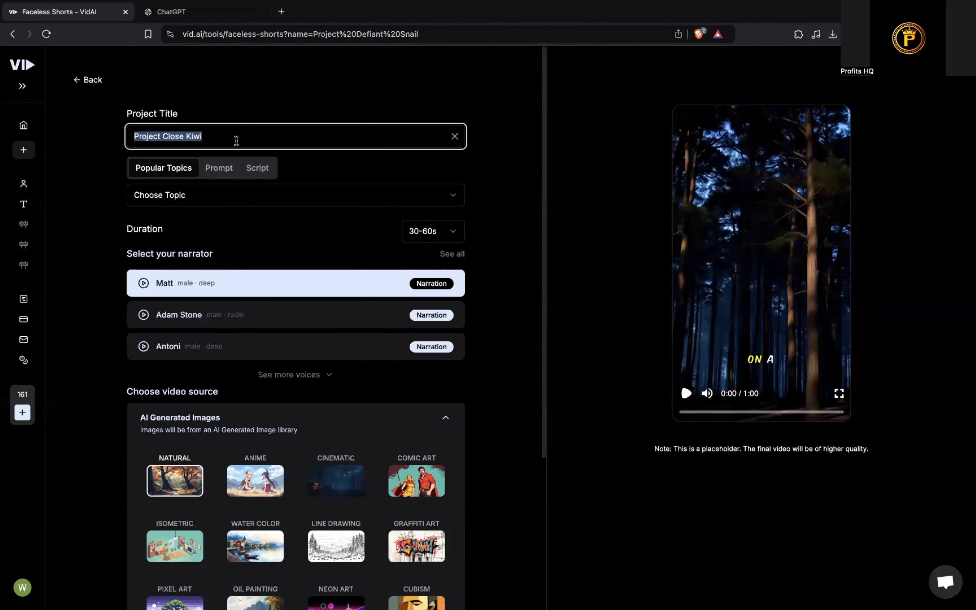
{"action": "type", "text": "Weightloss"}
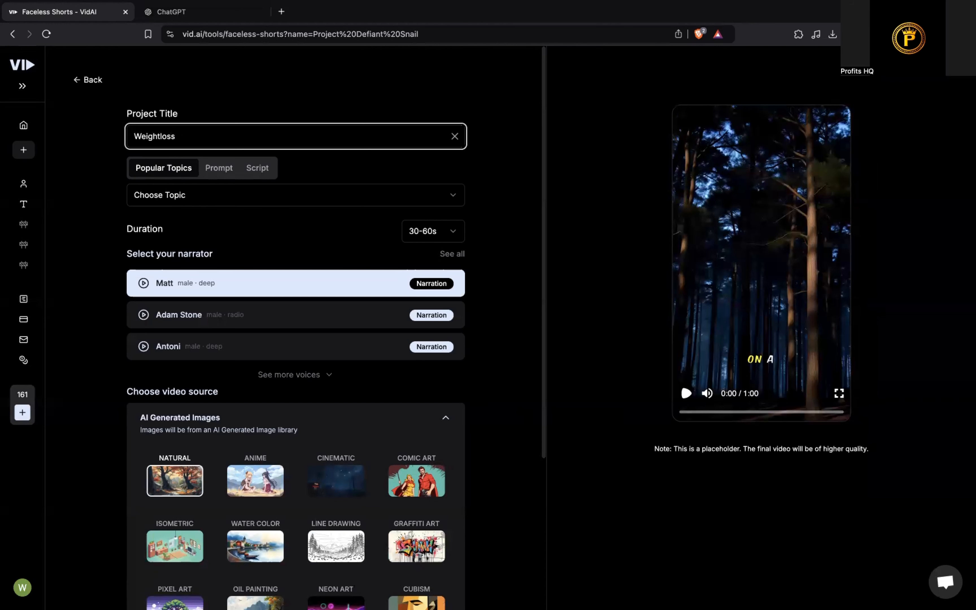
{"action": "left_click", "coordinate": [379, 164]}
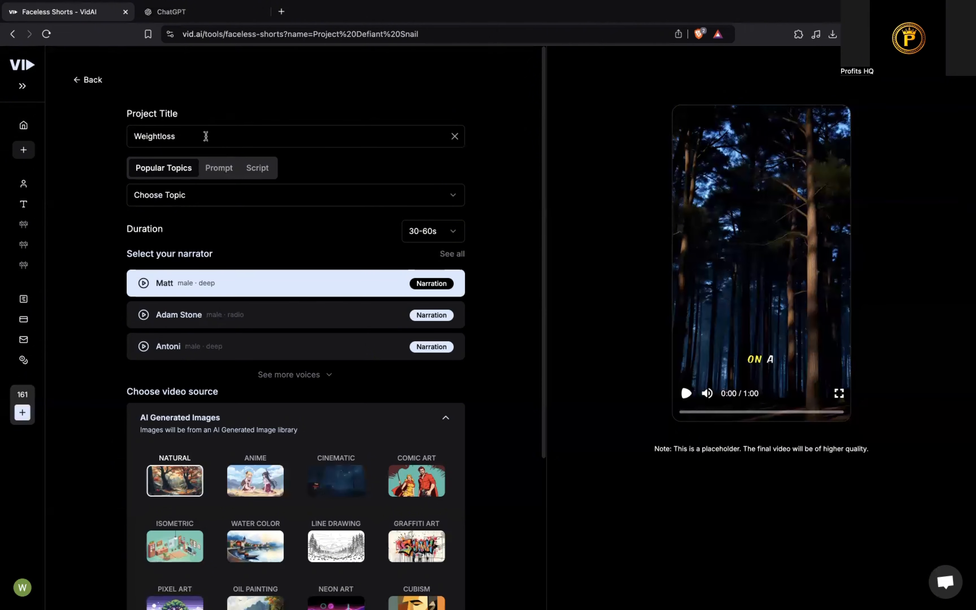
{"action": "left_click", "coordinate": [220, 170]}
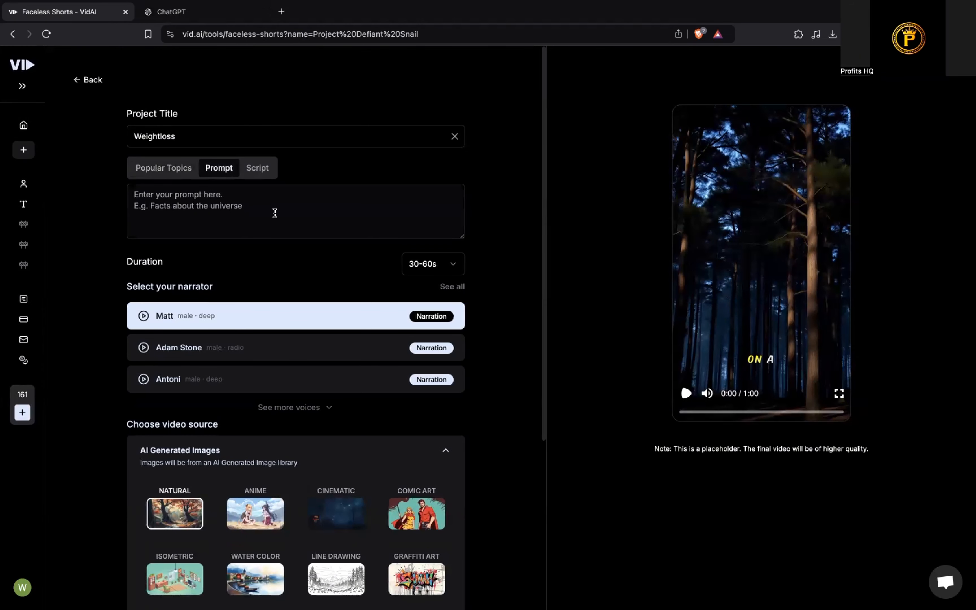
{"action": "left_click", "coordinate": [266, 175]}
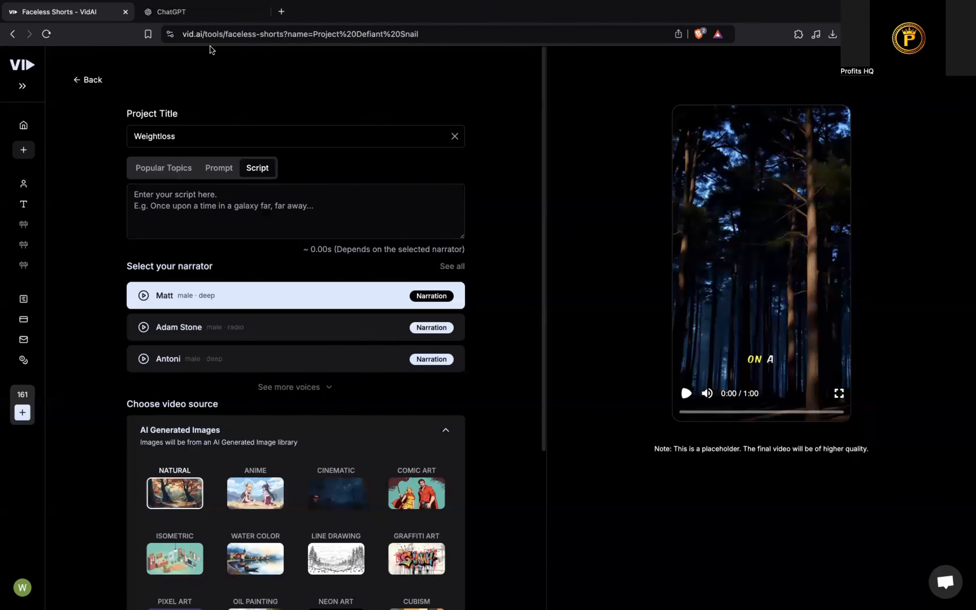
- Switch to ChatGPT and request a story-format YouTube short script under 60 seconds on 3 habit changes that promote longterm sustainable weight loss
{"action": "left_click", "coordinate": [223, 14]}
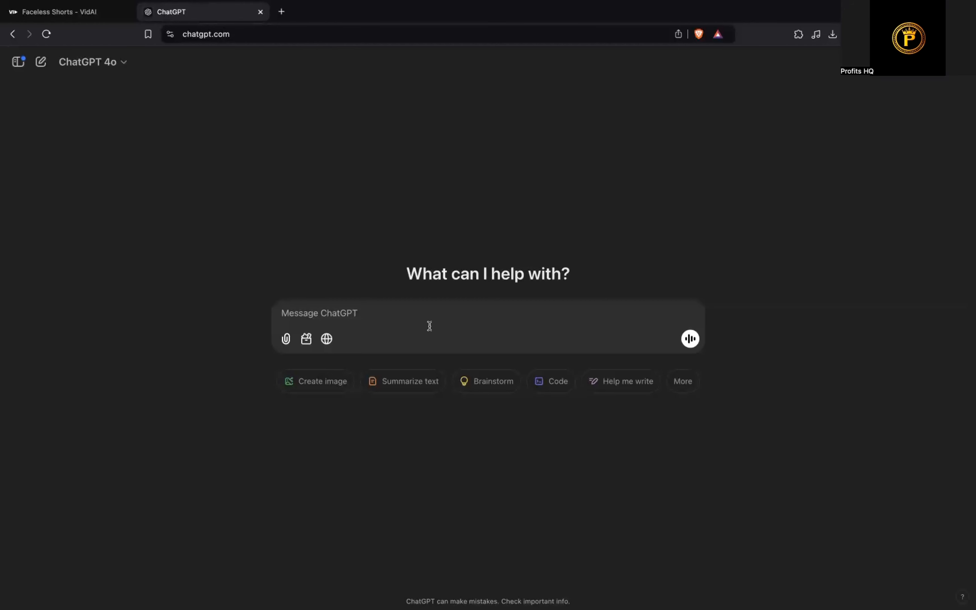
{"action": "type", "text": "create a script for a yout"}
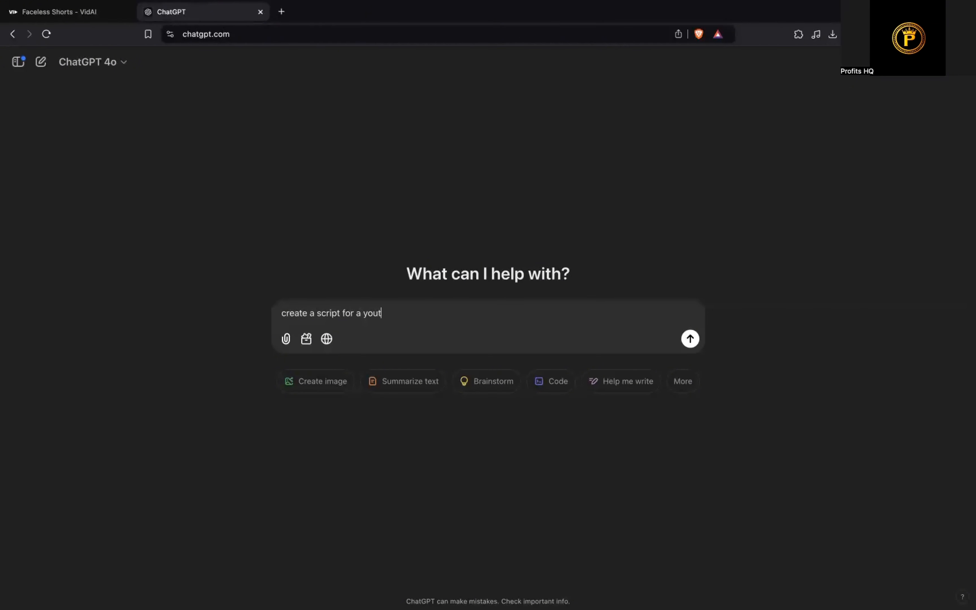
{"action": "type", "text": "ube short that discusses 3 ha"}
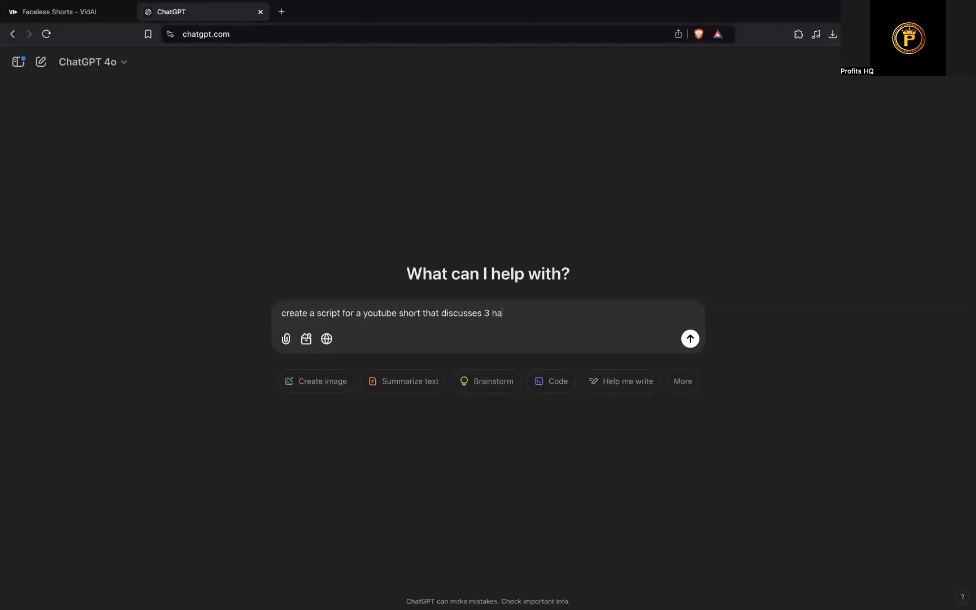
{"action": "type", "text": "bit changes tha"}
{"action": "type", "text": "promote longt"}
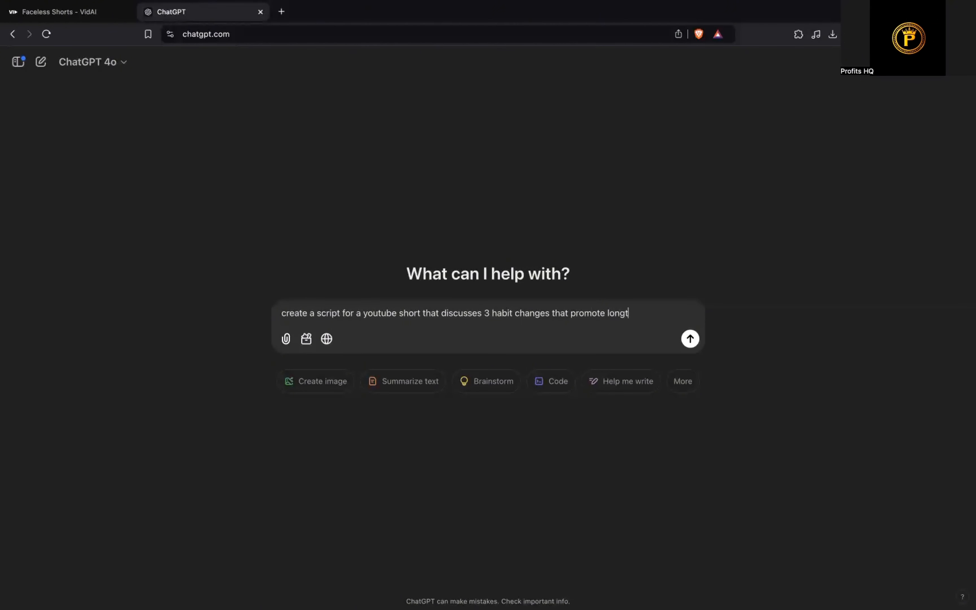
{"action": "type", "text": "erm weightlosss"}
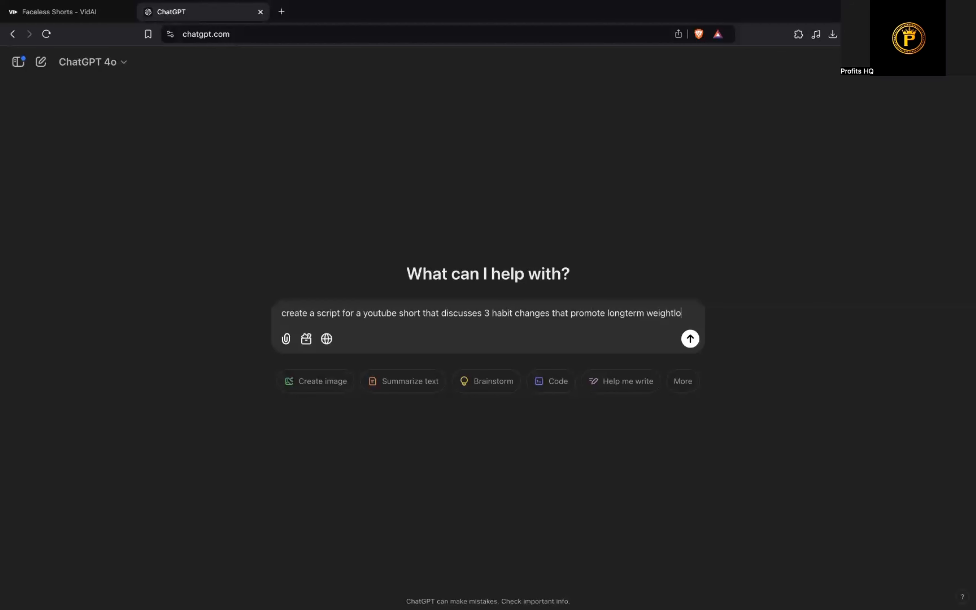
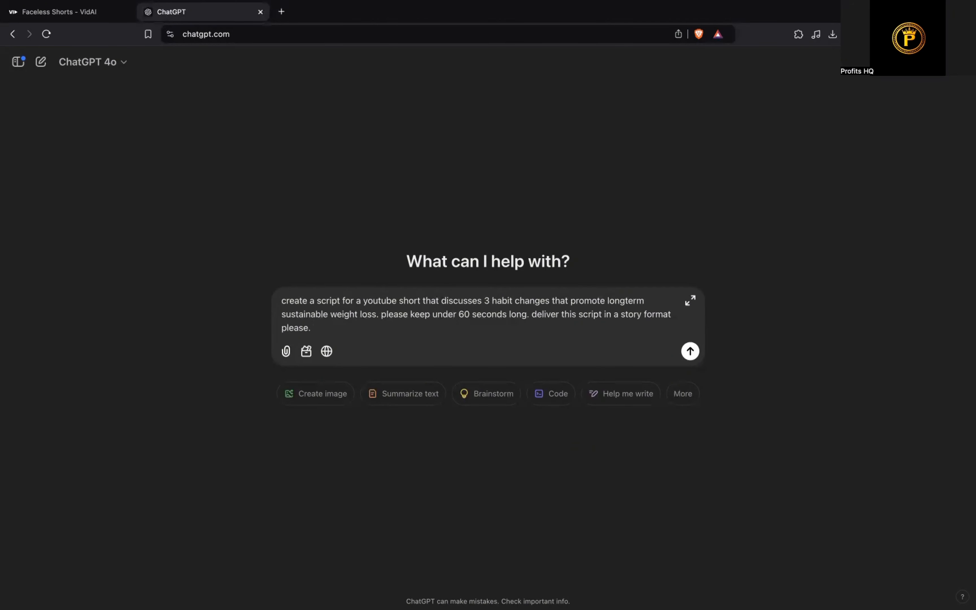
{"action": "key", "text": "Return"}
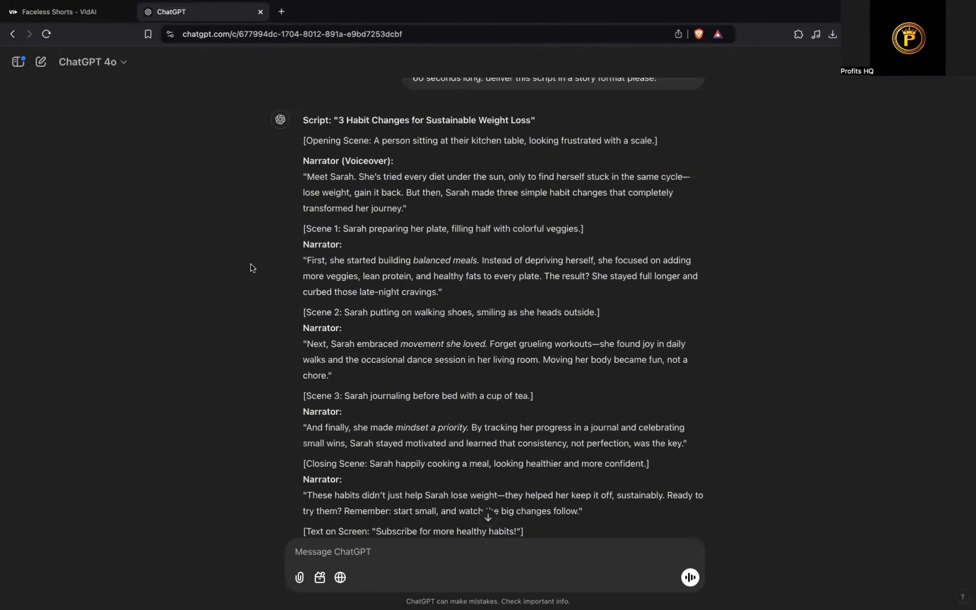
- Read through the generated weight loss script from the opening scene to the closing on-screen text
{"action": "scroll", "coordinate": [335, 254], "scroll_direction": "down", "scroll_amount": 3}
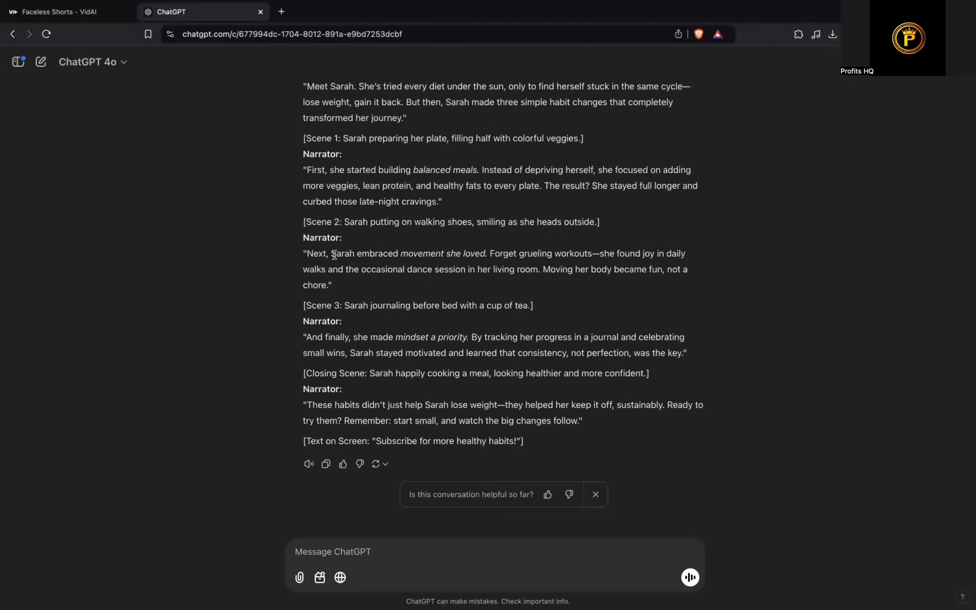
{"action": "scroll", "coordinate": [335, 254], "scroll_direction": "up", "scroll_amount": 4}
{"action": "scroll", "coordinate": [350, 255], "scroll_direction": "down", "scroll_amount": 4}
{"action": "scroll", "coordinate": [409, 248], "scroll_direction": "up", "scroll_amount": 4}
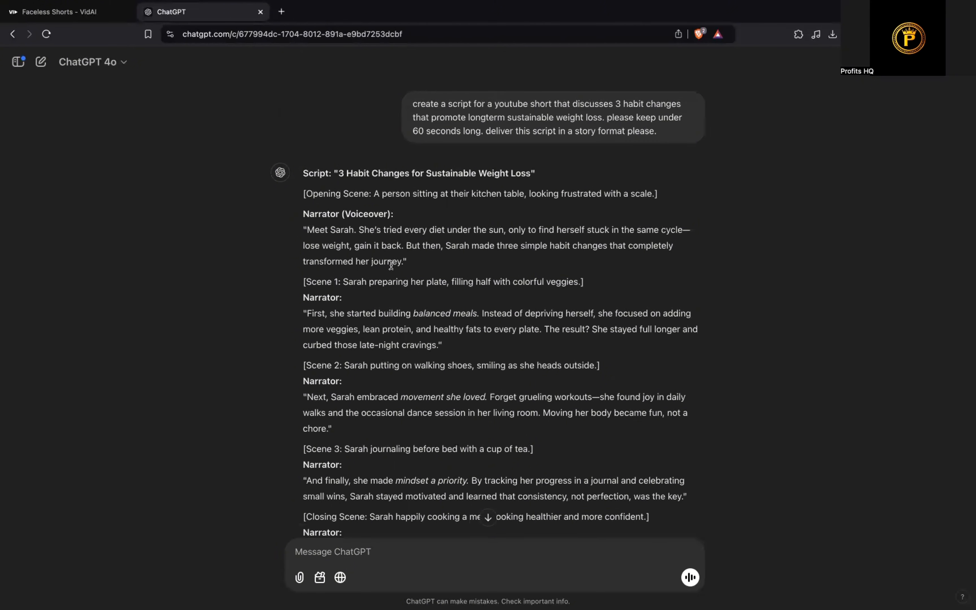
{"action": "scroll", "coordinate": [419, 291], "scroll_direction": "down", "scroll_amount": 4}
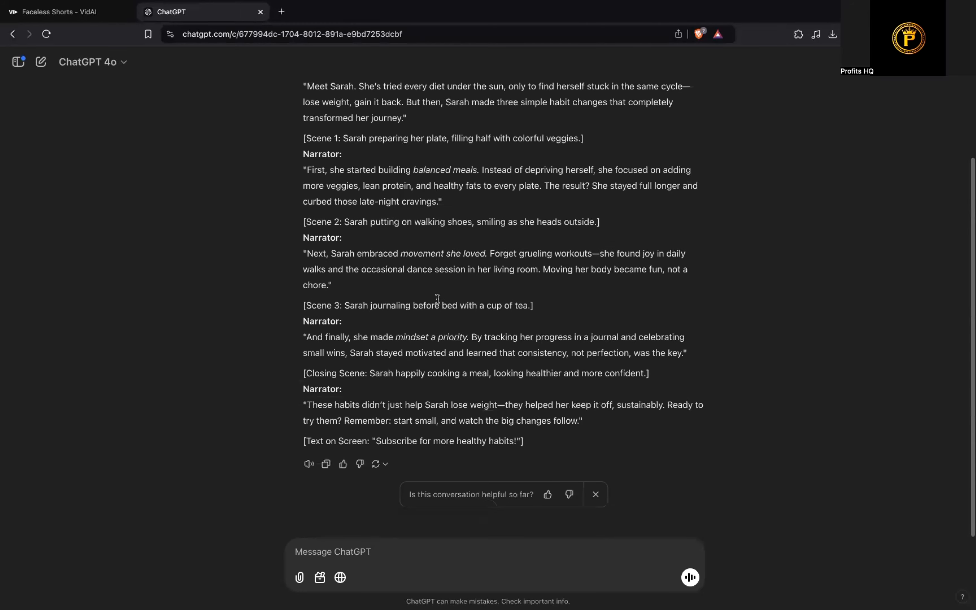
{"action": "scroll", "coordinate": [437, 298], "scroll_direction": "up", "scroll_amount": 3}
{"action": "scroll", "coordinate": [438, 299], "scroll_direction": "down", "scroll_amount": 3}
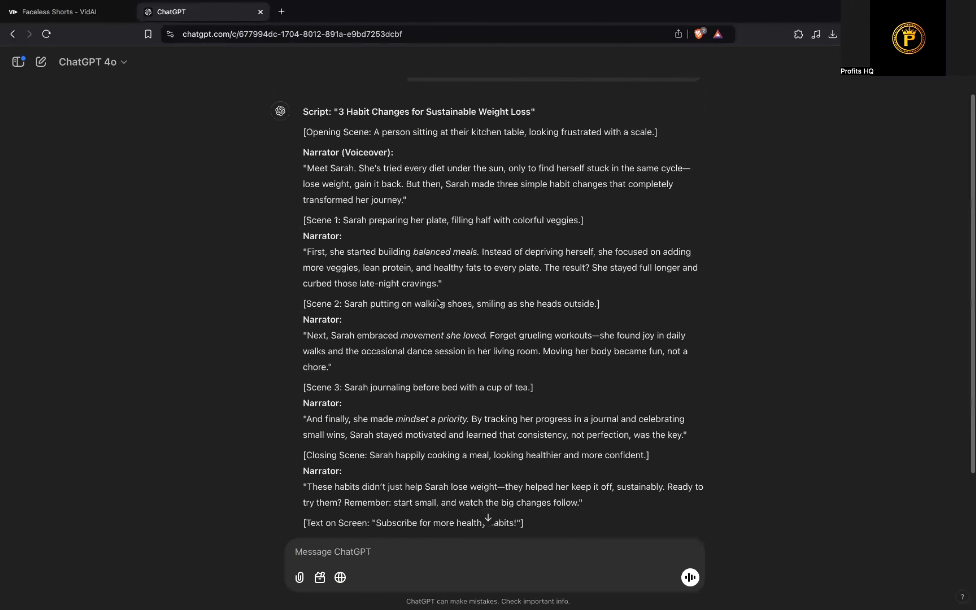
{"action": "scroll", "coordinate": [437, 299], "scroll_direction": "up", "scroll_amount": 4}
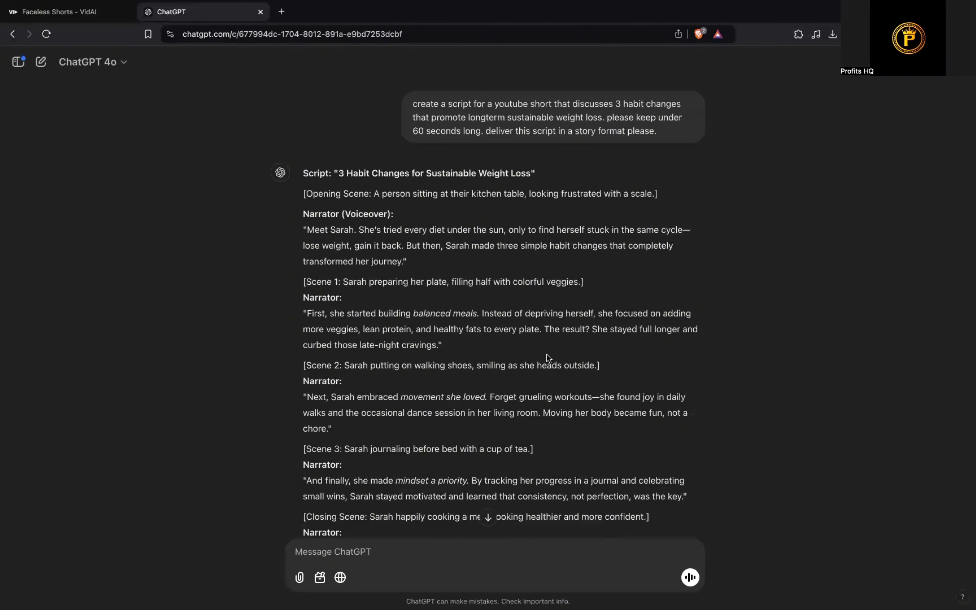
{"action": "scroll", "coordinate": [392, 296], "scroll_direction": "down", "scroll_amount": 2}
{"action": "scroll", "coordinate": [391, 296], "scroll_direction": "down", "scroll_amount": 5}
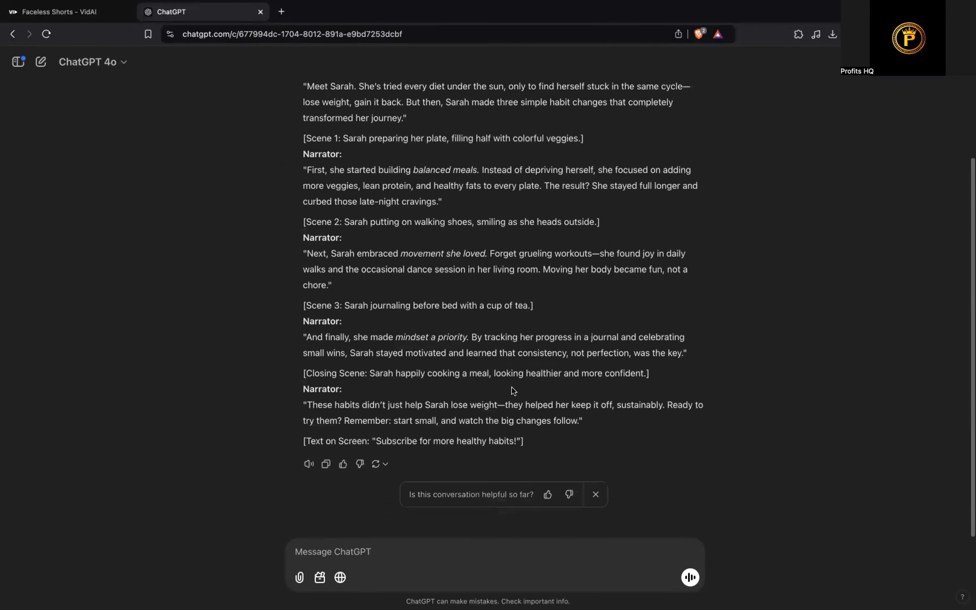
- Copy the generated script and paste it into the script field of the Weightloss project in Vid.ai
{"action": "left_click", "coordinate": [326, 464]}
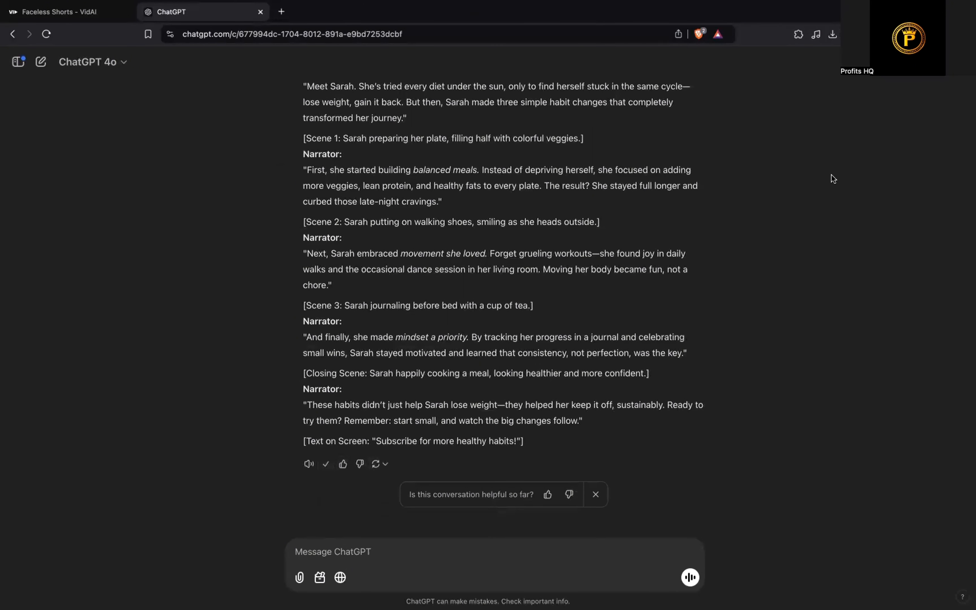
{"action": "scroll", "coordinate": [830, 179], "scroll_direction": "up", "scroll_amount": 7}
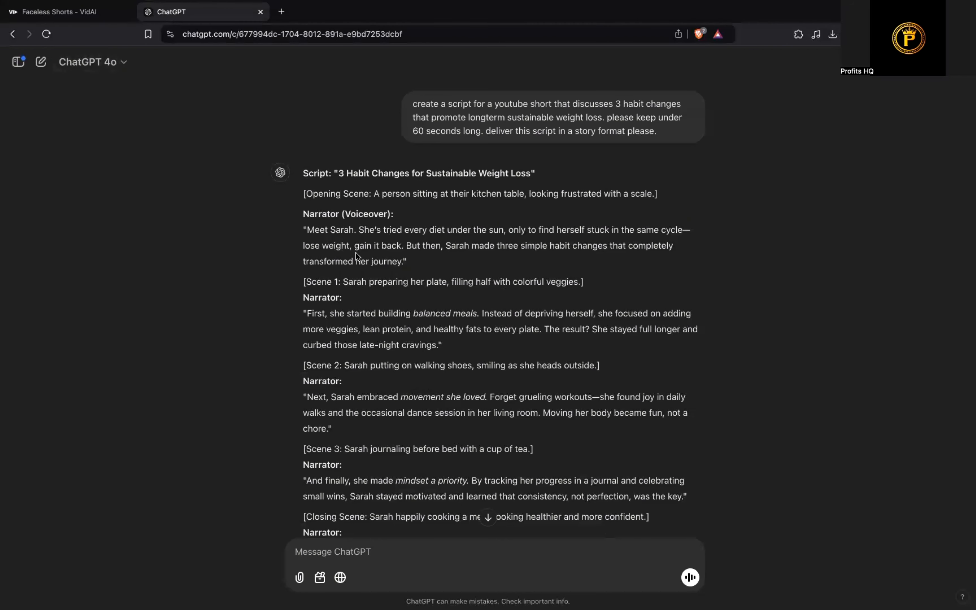
{"action": "left_click", "coordinate": [88, 14]}
{"action": "left_click", "coordinate": [202, 197]}
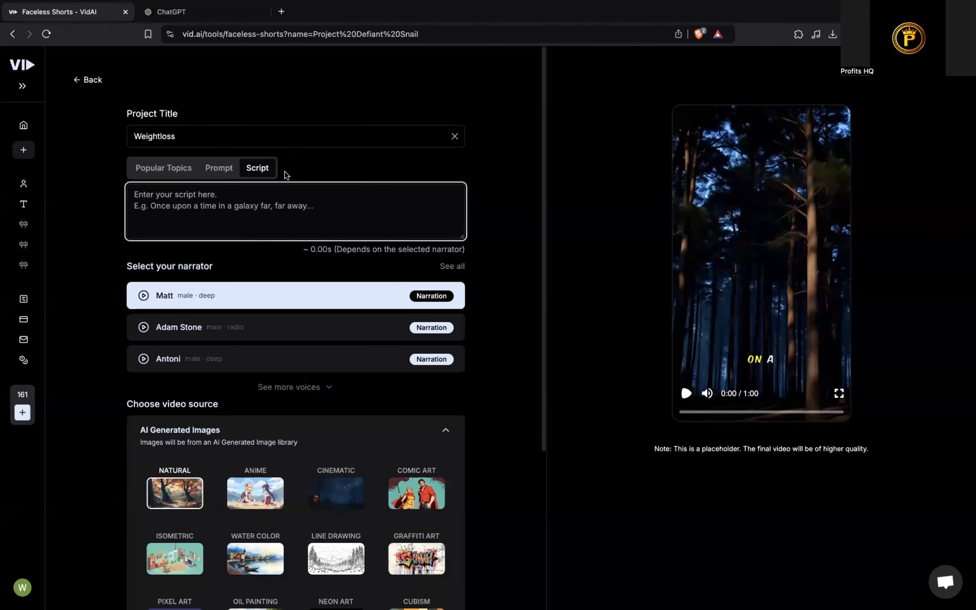
{"action": "key", "text": "ctrl+v"}
- Delete the heading line "Script: 3 Habit Changes for Sustainable Weight Loss" and its blank lines from the start of the pasted script
{"action": "scroll", "coordinate": [340, 218], "scroll_direction": "up", "scroll_amount": 5}
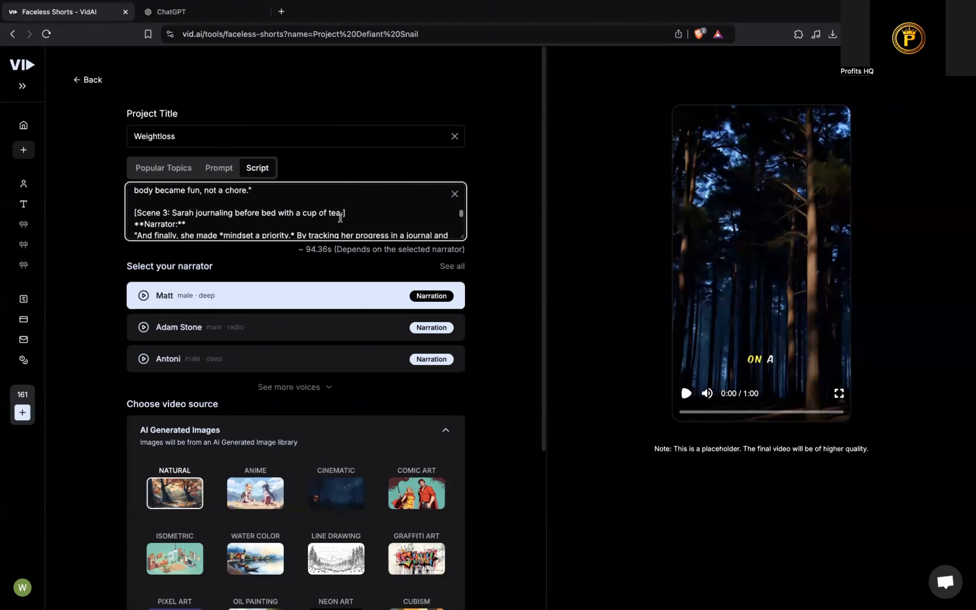
{"action": "scroll", "coordinate": [340, 218], "scroll_direction": "up", "scroll_amount": 10}
{"action": "left_click_drag", "start_coordinate": [357, 216], "coordinate": [118, 219]}
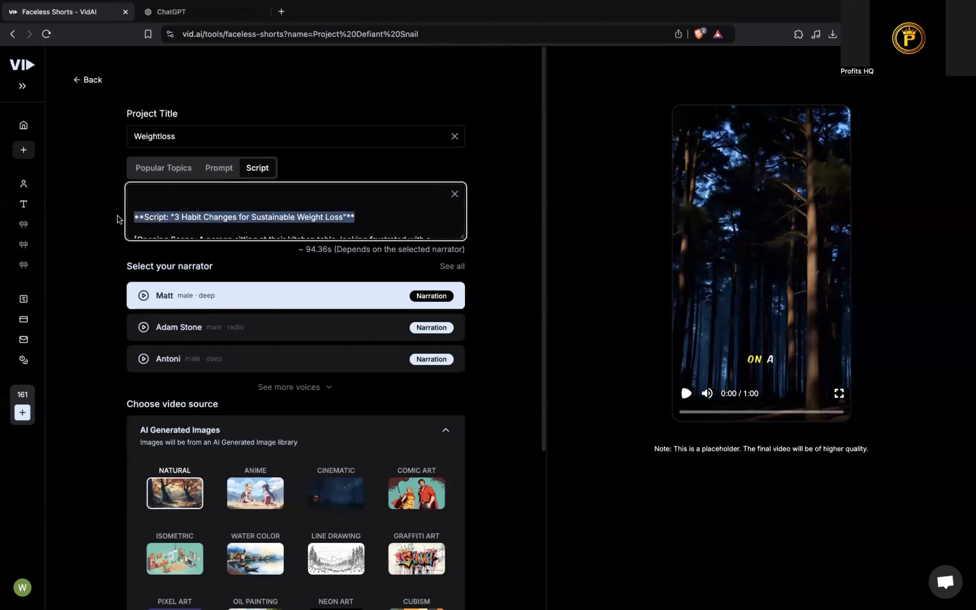
{"action": "key", "text": "BackSpace"}
{"action": "key", "text": "BackSpace"}
{"action": "key", "text": "BackSpace"}
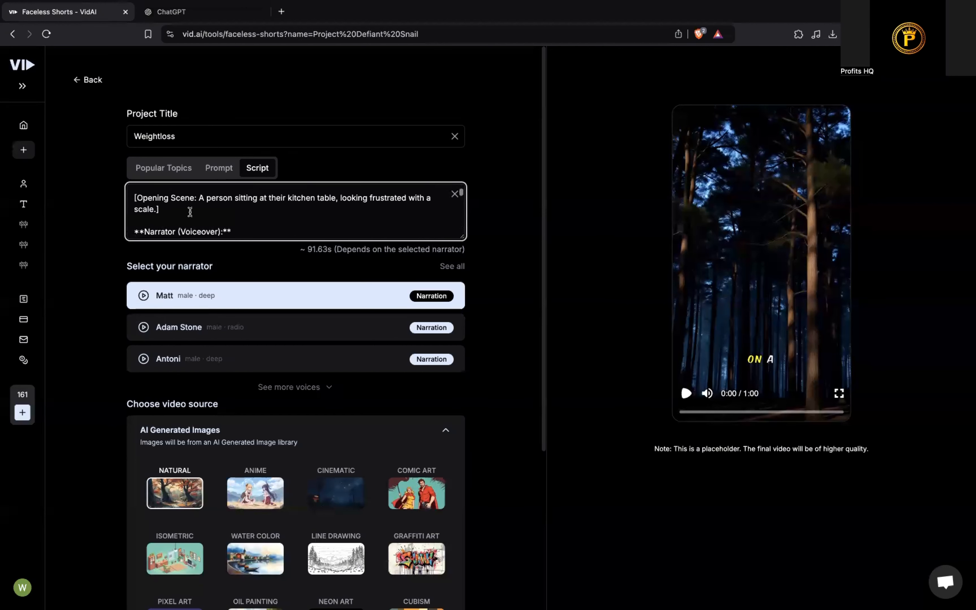
- Remove the Opening Scene description and the "Narrator (Voiceover)" label so the script starts with its first spoken line
{"action": "left_click_drag", "start_coordinate": [183, 211], "coordinate": [124, 204]}
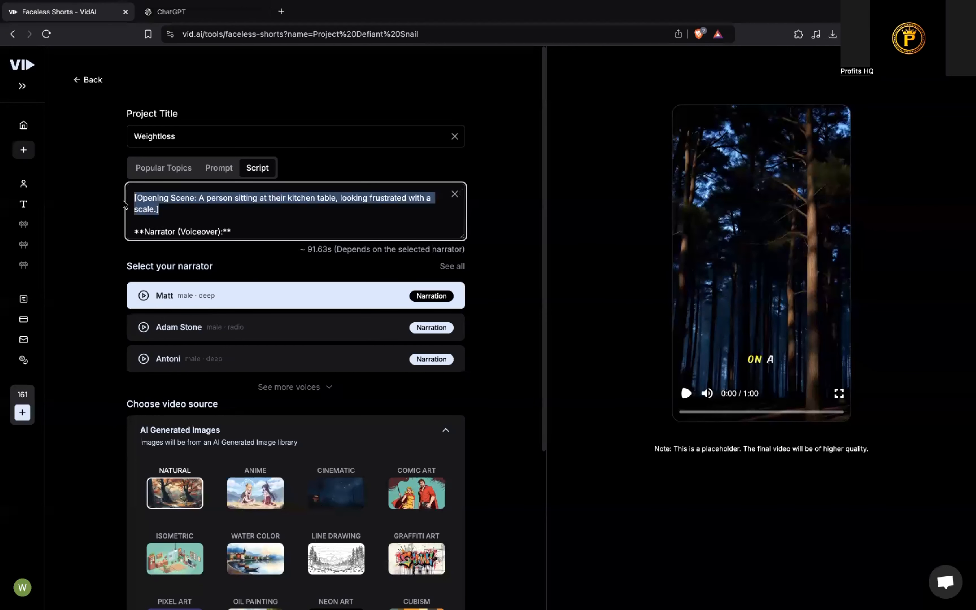
{"action": "left_click", "coordinate": [183, 205]}
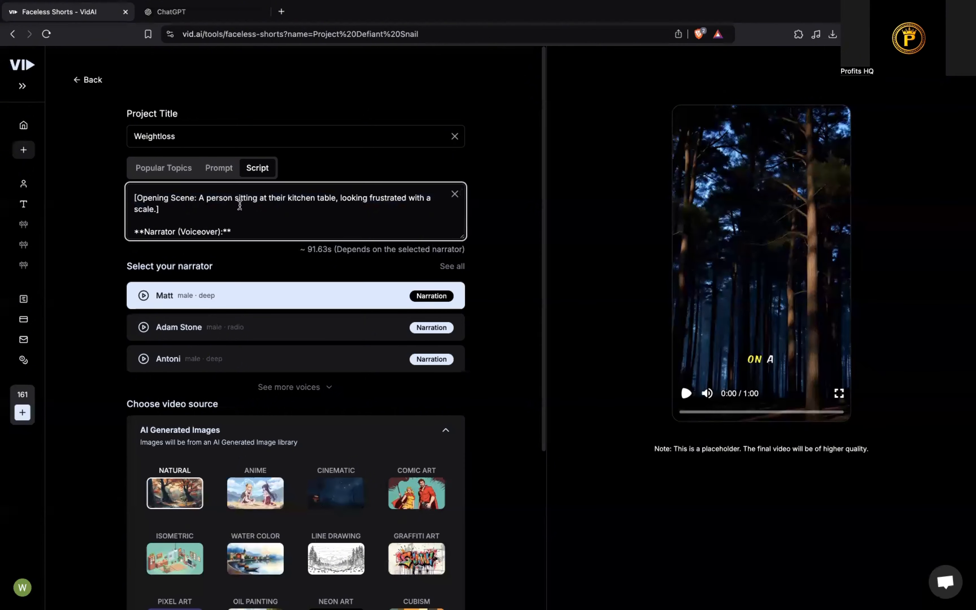
{"action": "left_click_drag", "start_coordinate": [198, 209], "coordinate": [115, 204]}
{"action": "key", "text": "BackSpace"}
{"action": "scroll", "coordinate": [179, 202], "scroll_direction": "down", "scroll_amount": 2}
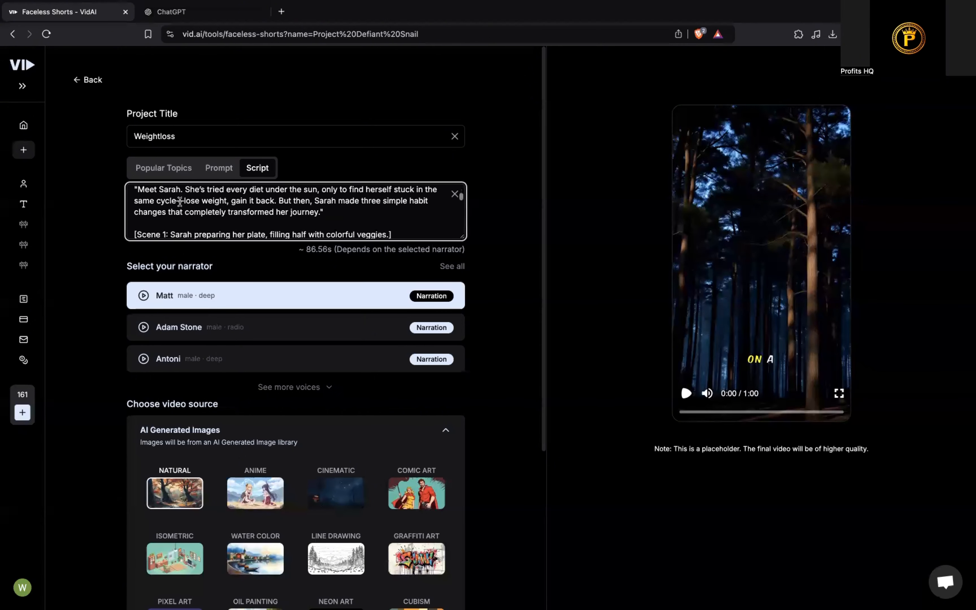
{"action": "scroll", "coordinate": [180, 203], "scroll_direction": "up", "scroll_amount": 1}
{"action": "left_click_drag", "start_coordinate": [238, 205], "coordinate": [134, 205]}
{"action": "key", "text": "BackSpace"}
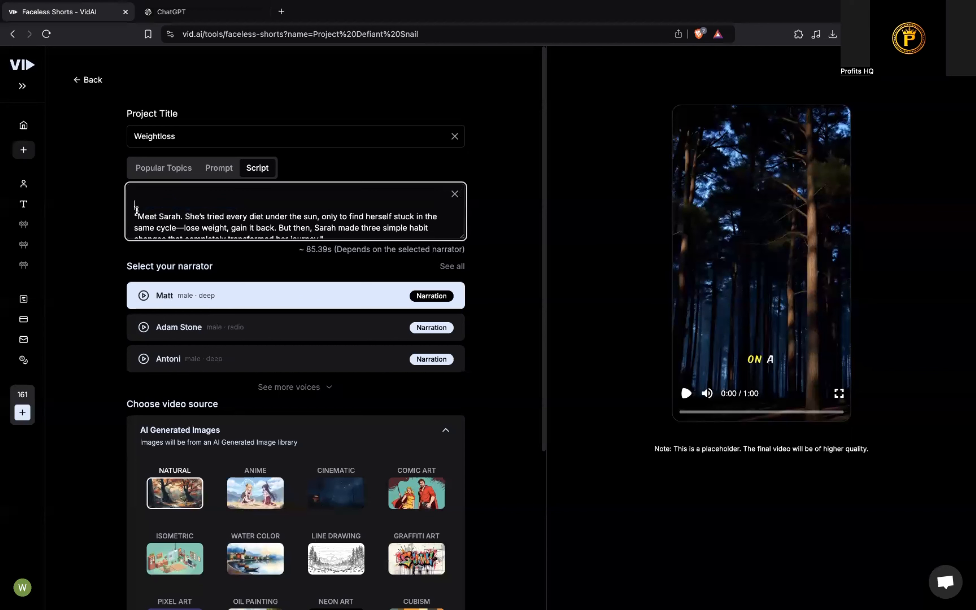
{"action": "scroll", "coordinate": [201, 222], "scroll_direction": "down", "scroll_amount": 2}
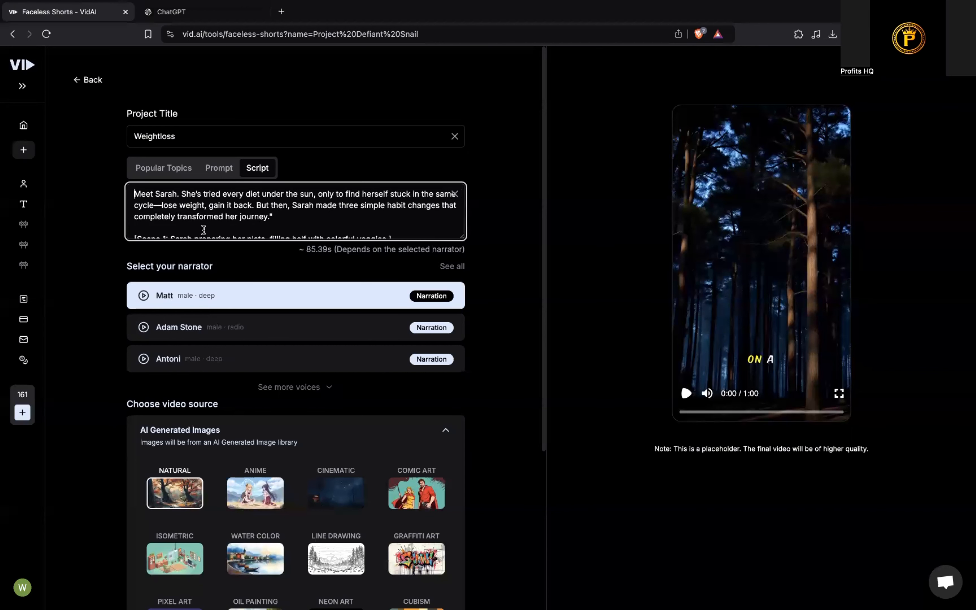
- Delete the Scene 1 description and the Narrator label above the balanced meals paragraph
{"action": "scroll", "coordinate": [215, 229], "scroll_direction": "down", "scroll_amount": 2}
{"action": "left_click_drag", "start_coordinate": [392, 212], "coordinate": [125, 216]}
{"action": "left_click_drag", "start_coordinate": [187, 223], "coordinate": [140, 214]}
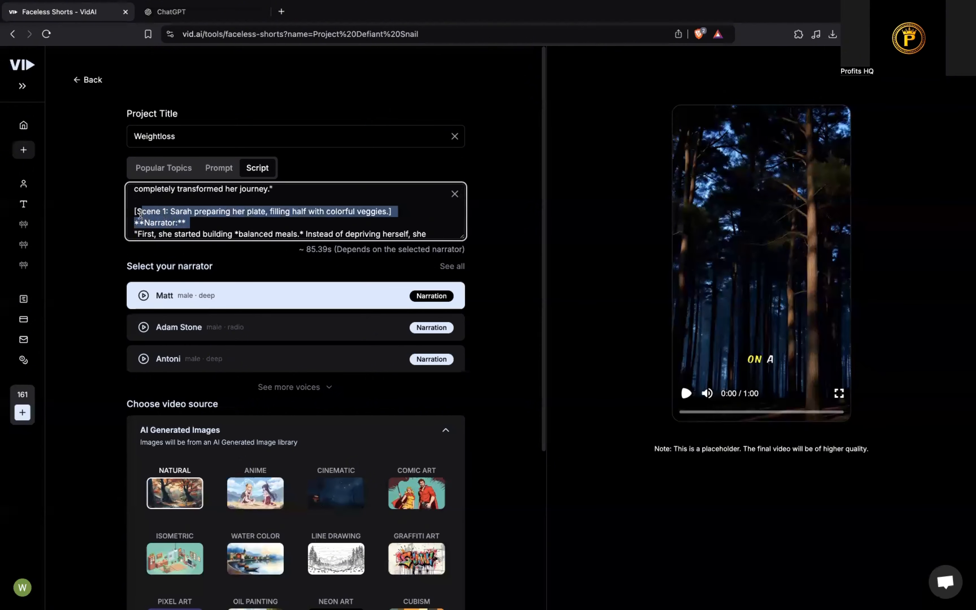
{"action": "key", "text": "BackSpace"}
- Delete the Scene 2 description and the Narrator label above the paragraph about movement
{"action": "scroll", "coordinate": [161, 214], "scroll_direction": "down", "scroll_amount": 4}
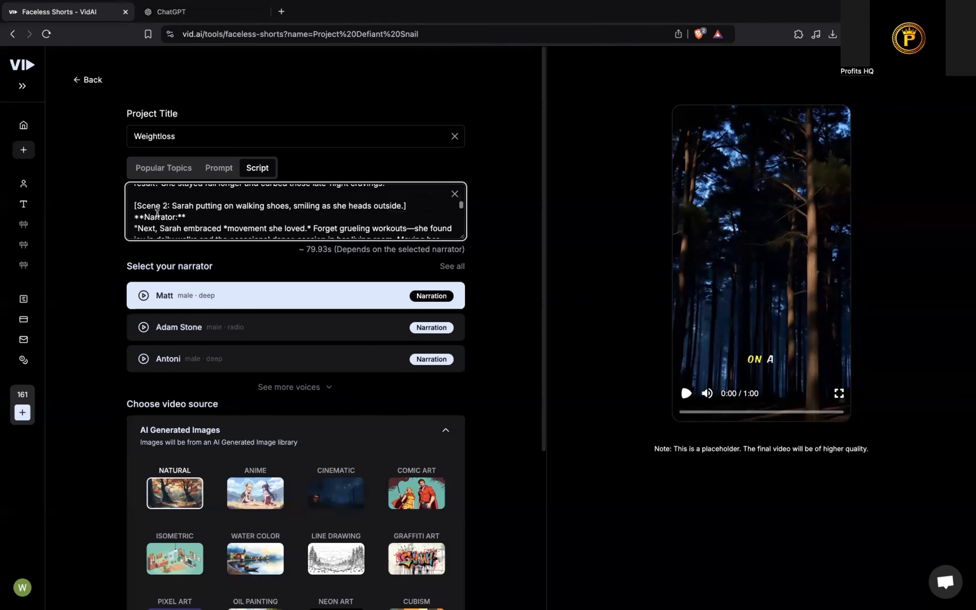
{"action": "left_click_drag", "start_coordinate": [411, 195], "coordinate": [139, 201]}
{"action": "key", "text": "BackSpace"}
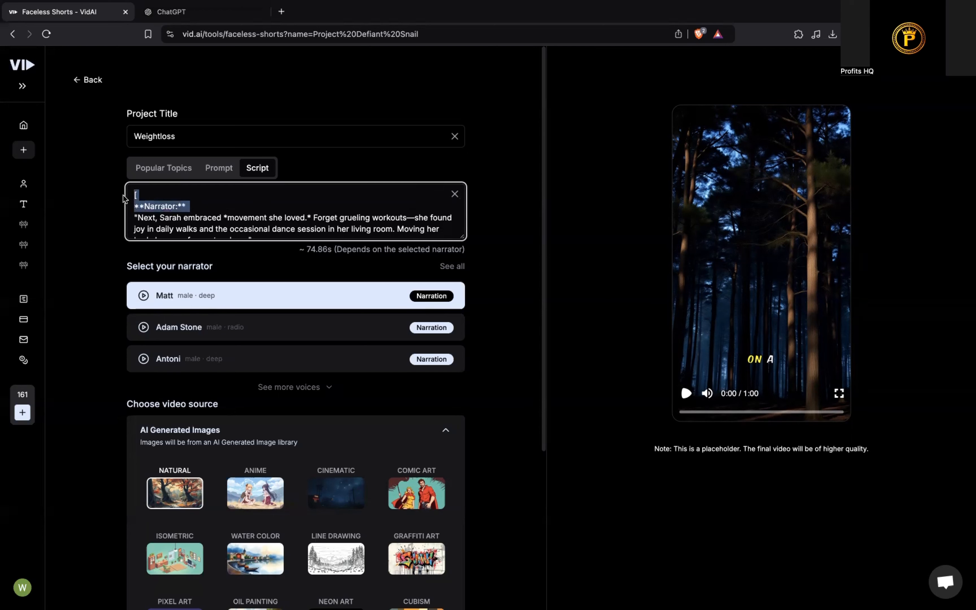
{"action": "key", "text": "BackSpace"}
{"action": "scroll", "coordinate": [133, 201], "scroll_direction": "up", "scroll_amount": 2}
{"action": "scroll", "coordinate": [143, 201], "scroll_direction": "down", "scroll_amount": 2}
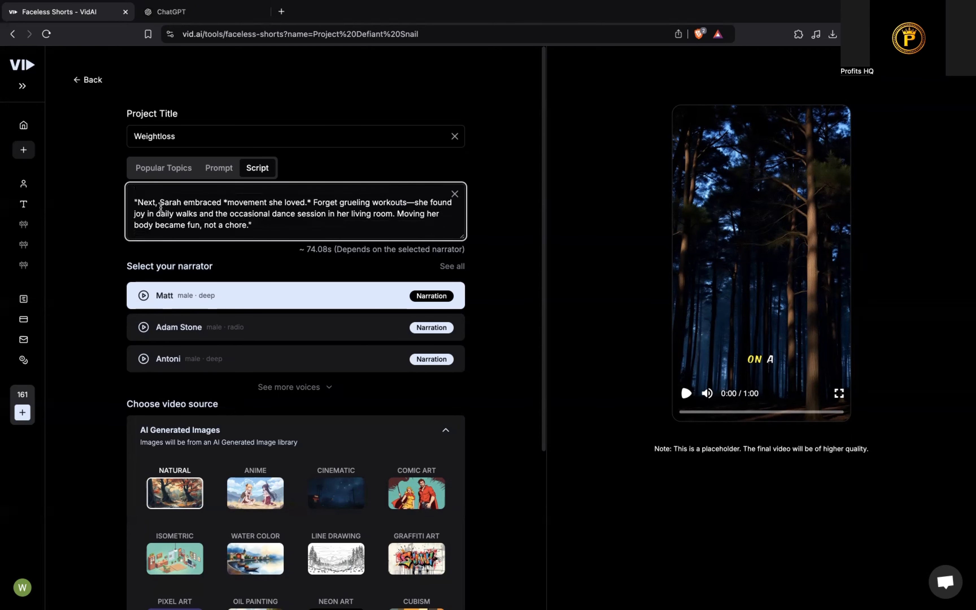
- In the "First, she started" paragraph, strip the enclosing quotation marks and replace the asterisks around "balanced meals." with double quotation marks
{"action": "scroll", "coordinate": [153, 204], "scroll_direction": "up", "scroll_amount": 2}
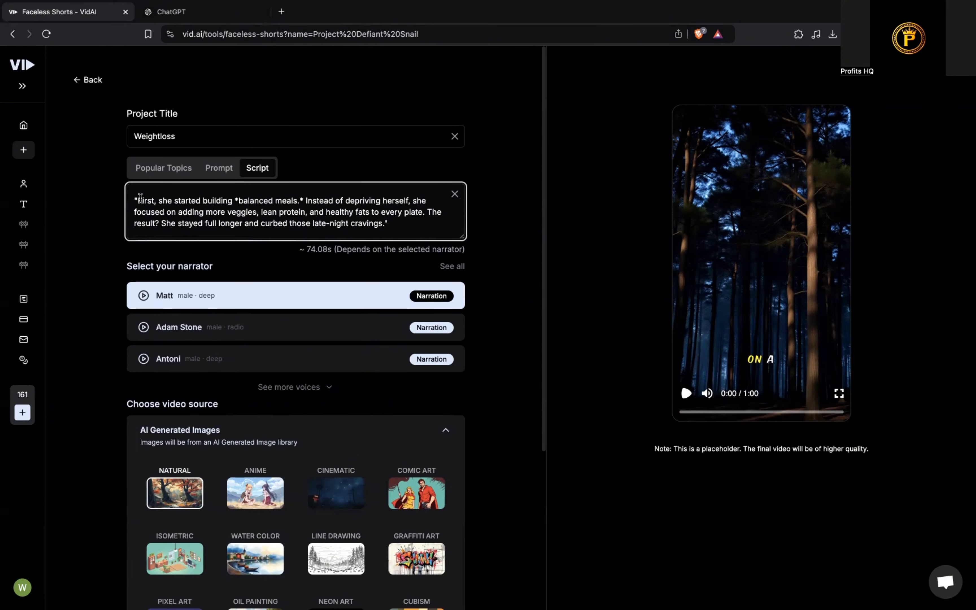
{"action": "scroll", "coordinate": [225, 231], "scroll_direction": "up", "scroll_amount": 3}
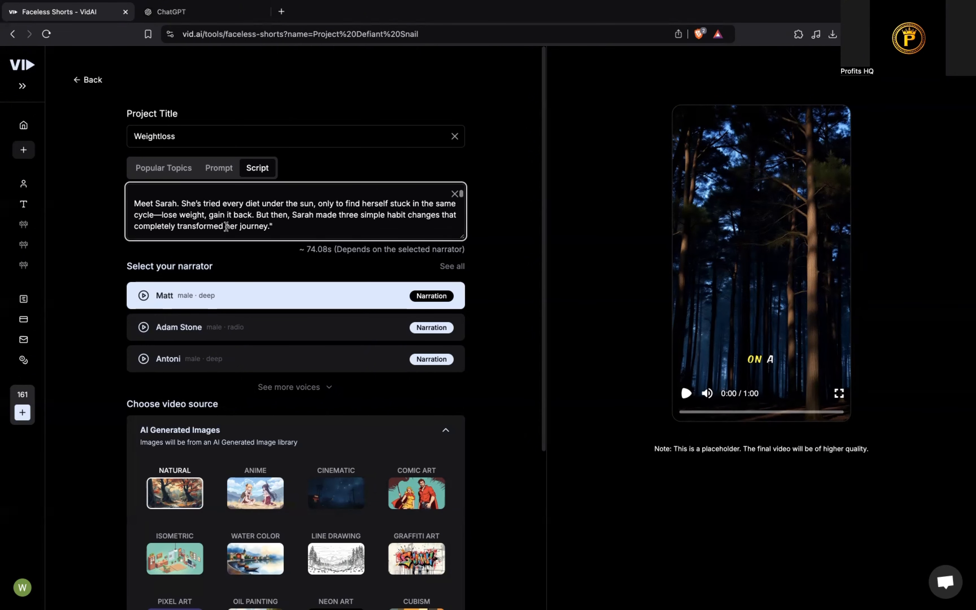
{"action": "scroll", "coordinate": [226, 229], "scroll_direction": "down", "scroll_amount": 3}
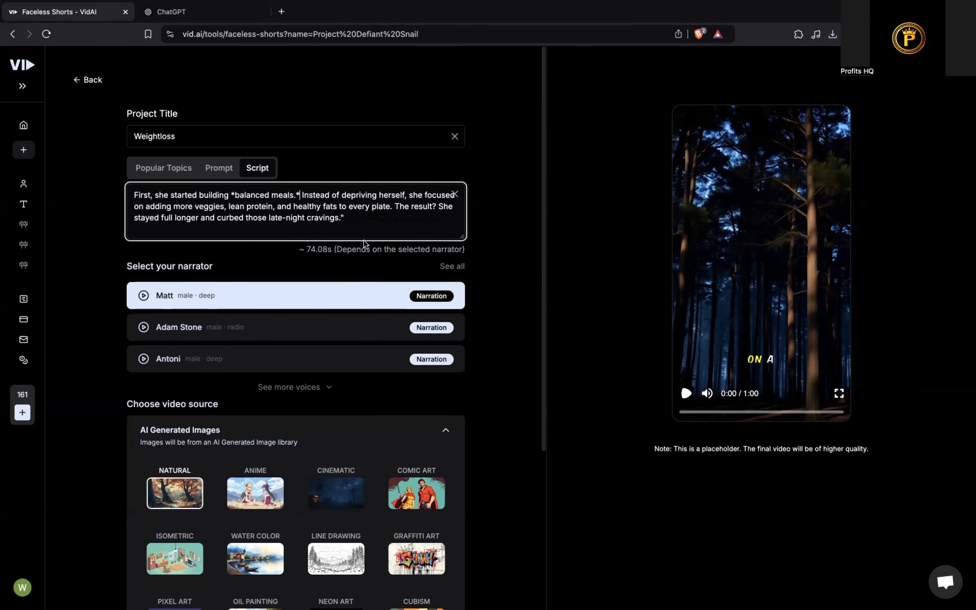
{"action": "key", "text": "BackSpace"}
{"action": "key", "text": "BackSpace"}
{"action": "type", "text": "\""}
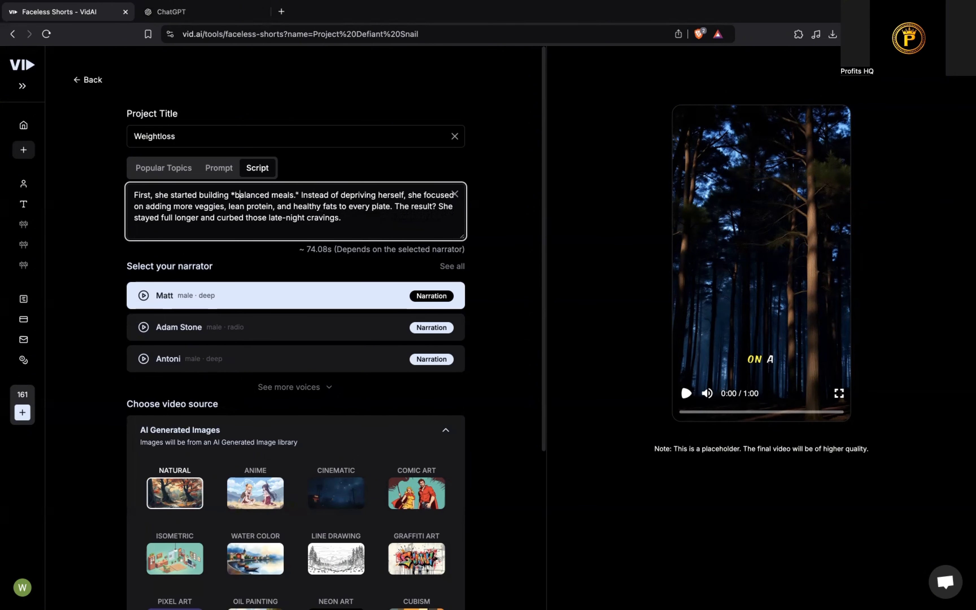
{"action": "left_click", "coordinate": [235, 195]}
{"action": "key", "text": "BackSpace"}
{"action": "type", "text": "\""}
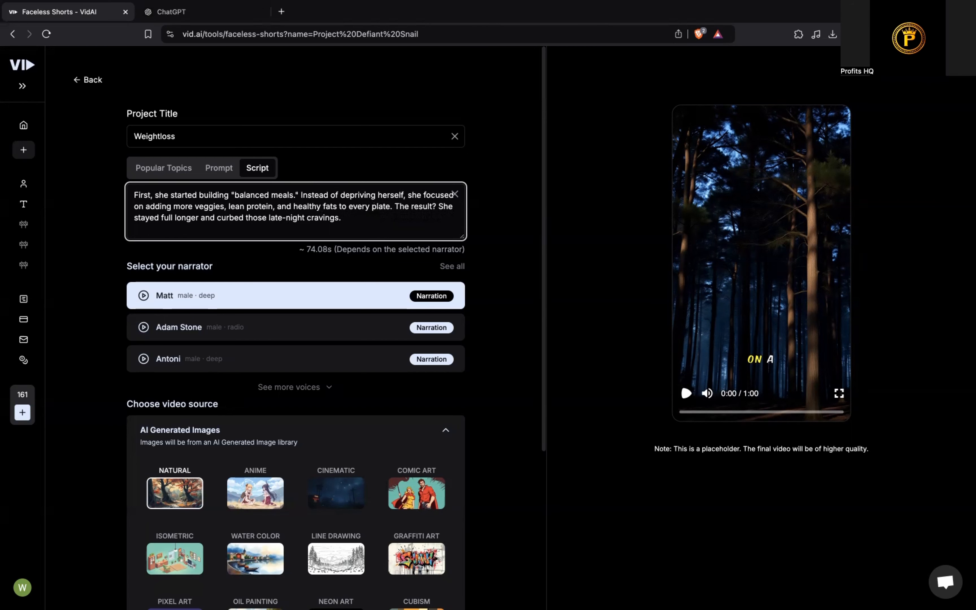
- Delete the Scene 3 description, the Narrator label and the opening quotation mark in front of "And finally, she made"
{"action": "scroll", "coordinate": [311, 211], "scroll_direction": "down", "scroll_amount": 5}
{"action": "scroll", "coordinate": [311, 213], "scroll_direction": "up", "scroll_amount": 2}
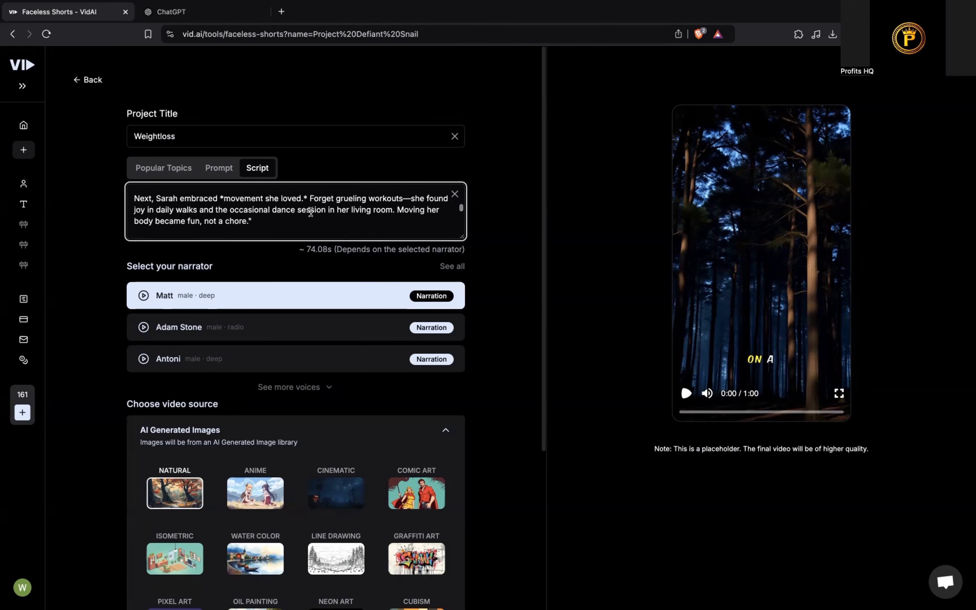
{"action": "scroll", "coordinate": [282, 214], "scroll_direction": "down", "scroll_amount": 3}
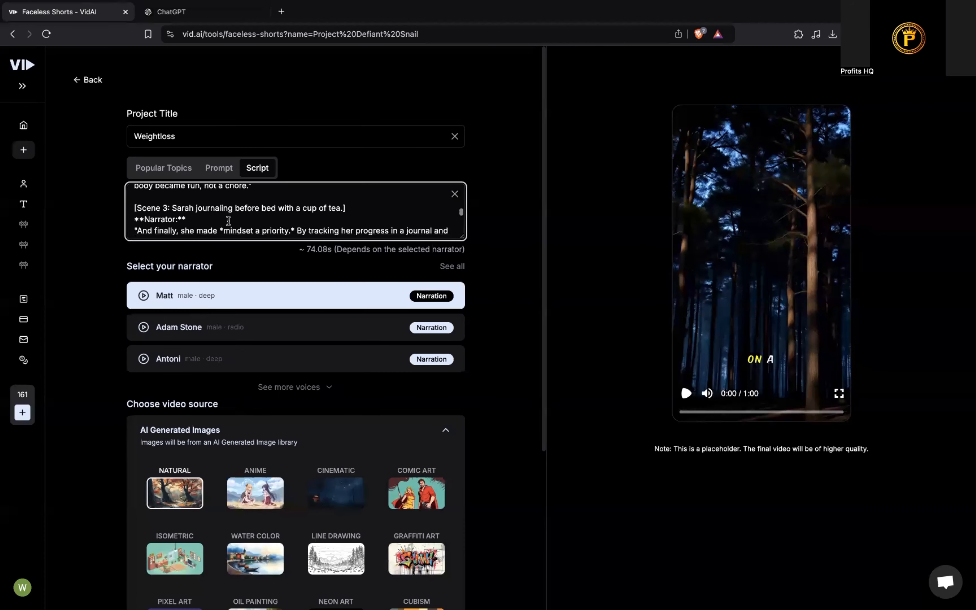
{"action": "left_click_drag", "start_coordinate": [209, 218], "coordinate": [133, 206]}
{"action": "left_click", "coordinate": [140, 207]}
{"action": "key", "text": "BackSpace"}
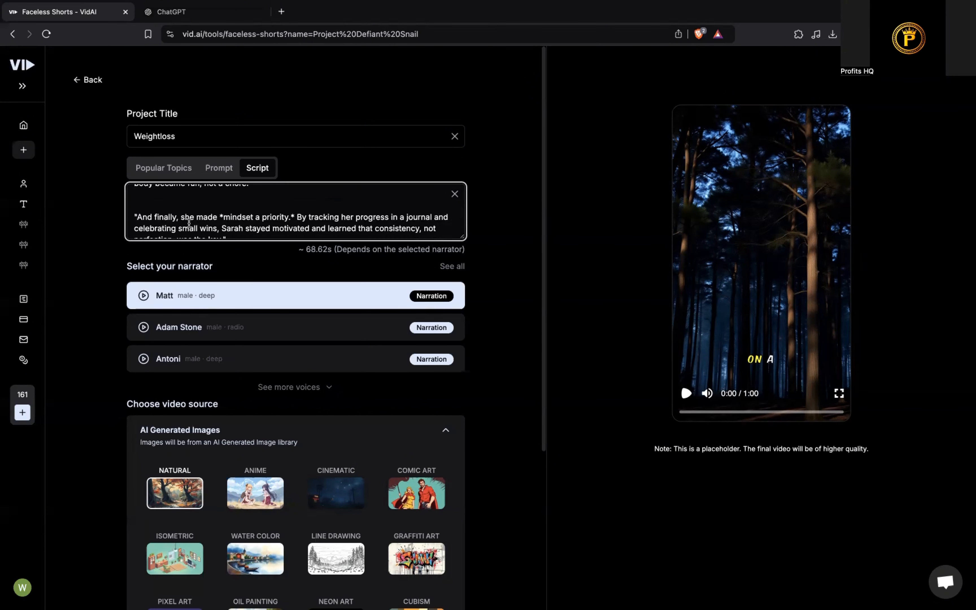
{"action": "scroll", "coordinate": [193, 220], "scroll_direction": "down", "scroll_amount": 1}
{"action": "left_click", "coordinate": [140, 200]}
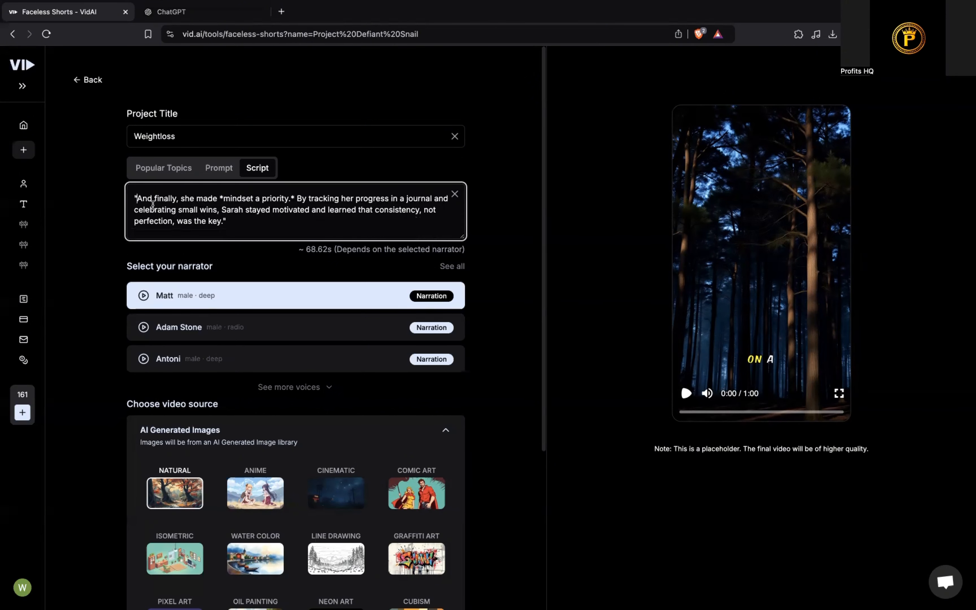
{"action": "key", "text": "BackSpace"}
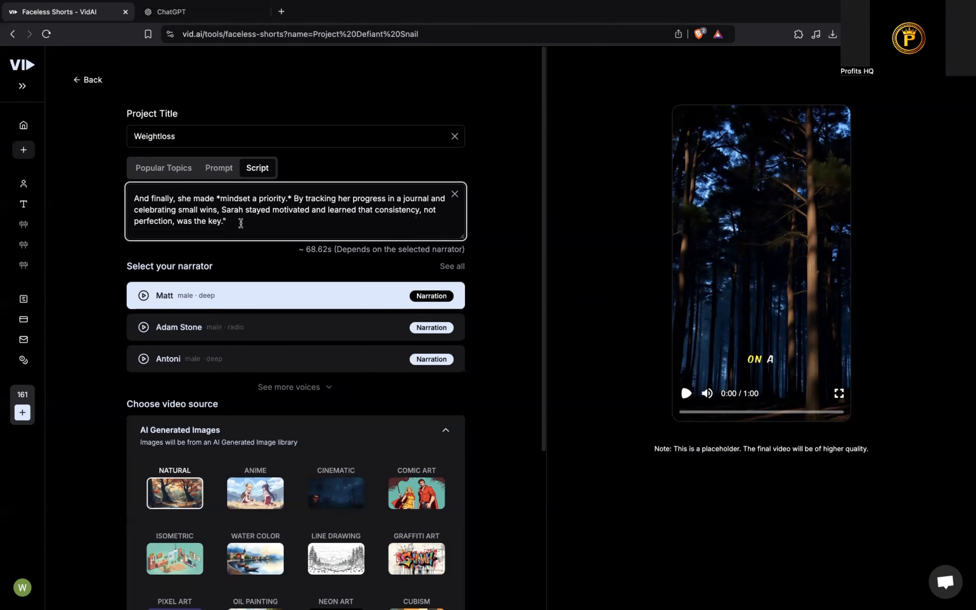
- Replace the asterisks around "mindset a priority." with double quotation marks and remove the closing quotation mark after "was the key."
{"action": "left_click", "coordinate": [291, 198]}
{"action": "key", "text": "BackSpace"}
{"action": "type", "text": "\""}
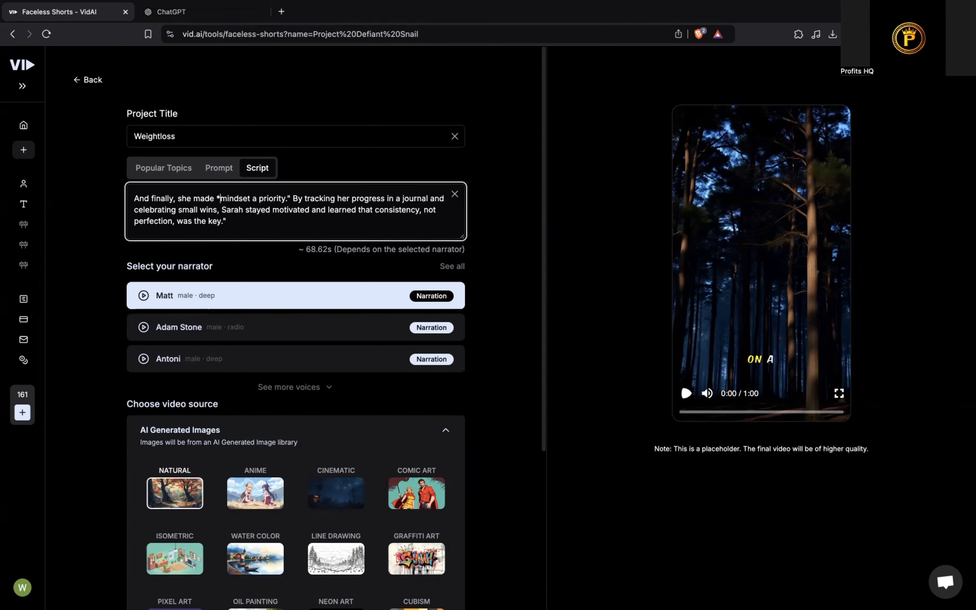
{"action": "key", "text": "BackSpace"}
{"action": "type", "text": "\""}
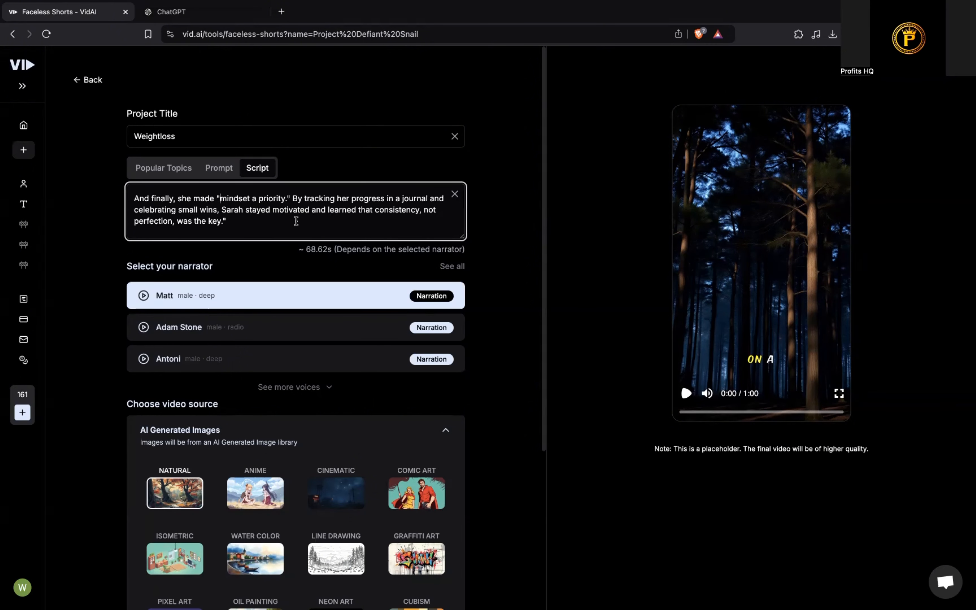
{"action": "left_click", "coordinate": [242, 222]}
- Delete the bracketed line "Text on Screen: Subscribe for more healthy habits!" and its blank line from the end of the script
{"action": "scroll", "coordinate": [242, 214], "scroll_direction": "down", "scroll_amount": 3}
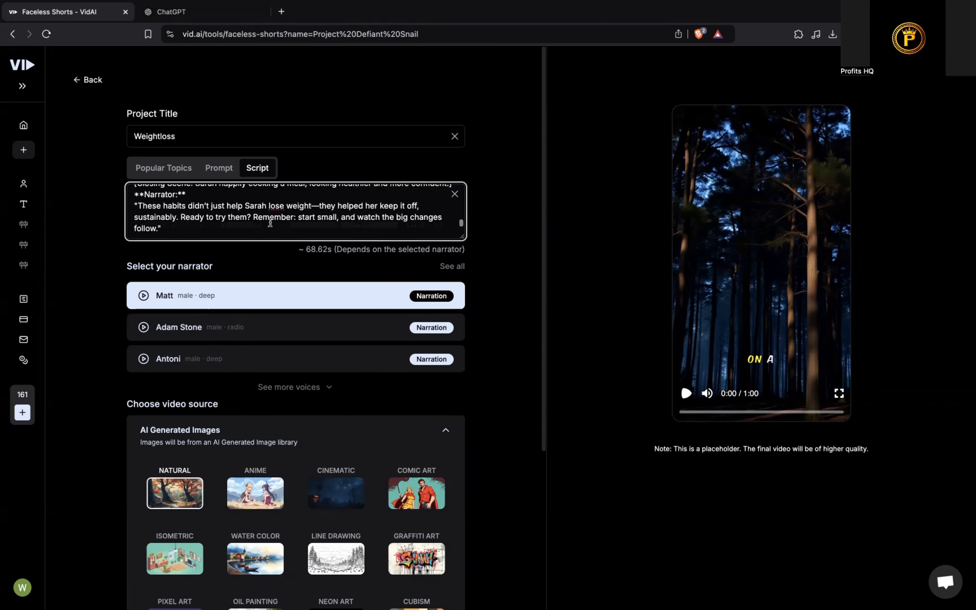
{"action": "scroll", "coordinate": [226, 208], "scroll_direction": "up", "scroll_amount": 2}
{"action": "scroll", "coordinate": [212, 203], "scroll_direction": "down", "scroll_amount": 2}
{"action": "left_click_drag", "start_coordinate": [196, 200], "coordinate": [109, 186]}
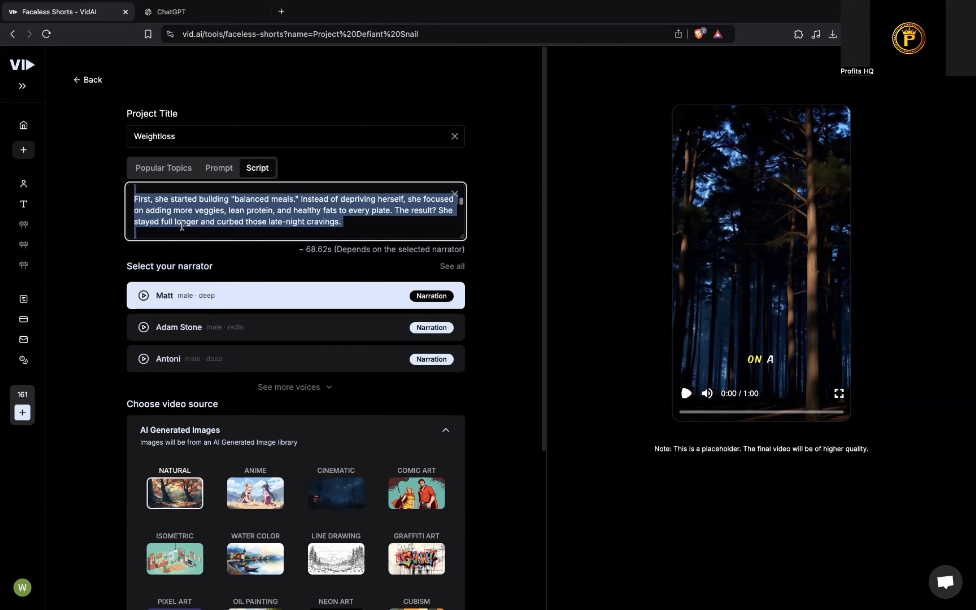
{"action": "scroll", "coordinate": [185, 225], "scroll_direction": "down", "scroll_amount": 10}
{"action": "left_click", "coordinate": [195, 222]}
{"action": "left_click_drag", "start_coordinate": [364, 228], "coordinate": [135, 229]}
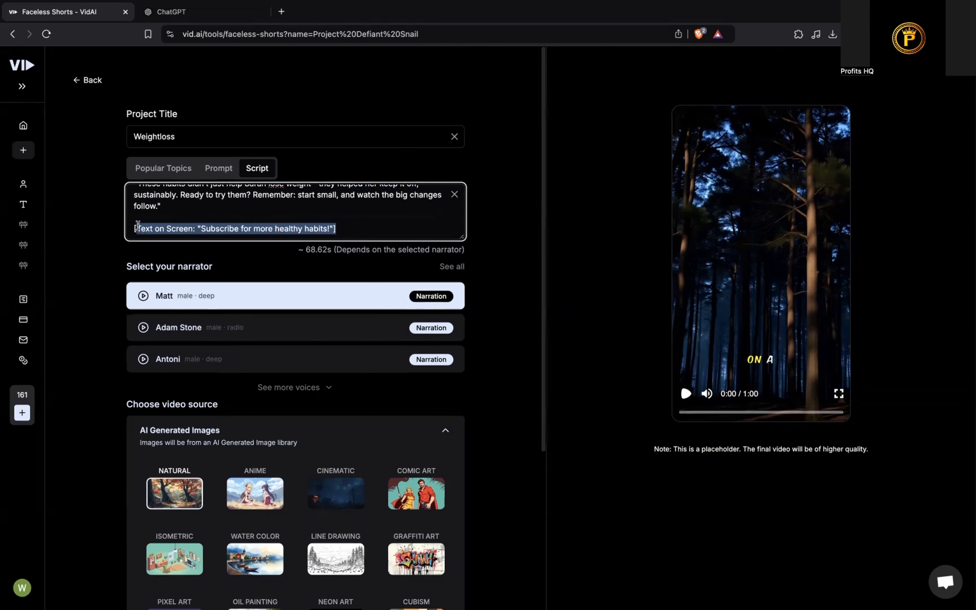
{"action": "key", "text": "BackSpace"}
{"action": "key", "text": "BackSpace"}
{"action": "key", "text": "BackSpace"}
- Delete the Closing Scene description, the Narrator label and the opening quotation mark in front of "These habits didn't just help"
{"action": "scroll", "coordinate": [163, 227], "scroll_direction": "up", "scroll_amount": 1}
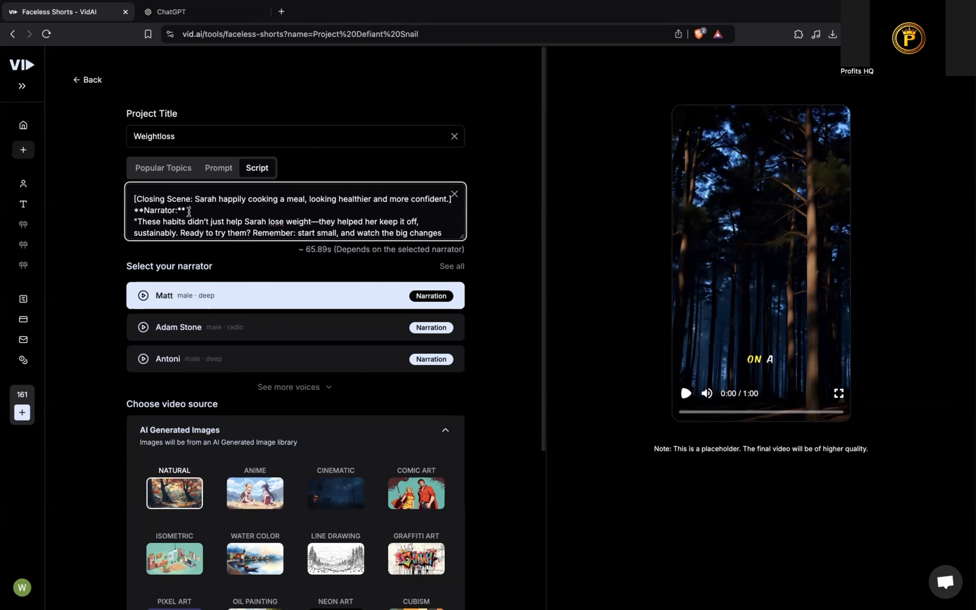
{"action": "left_click_drag", "start_coordinate": [189, 212], "coordinate": [132, 199]}
{"action": "key", "text": "BackSpace"}
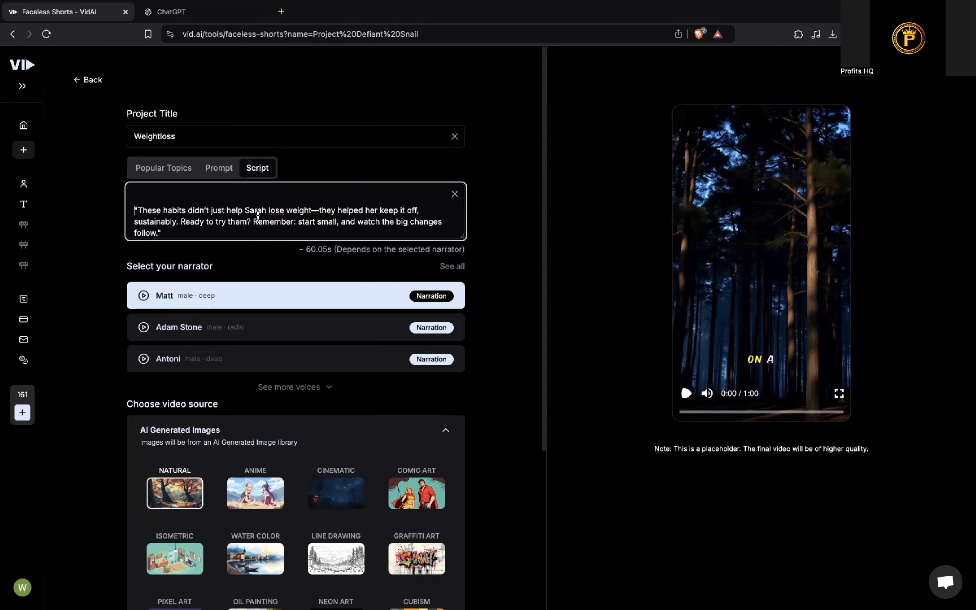
- Remove one surplus blank line above each of the paragraphs starting "Meet Sarah", "First", "Next" and "And finally"
{"action": "scroll", "coordinate": [257, 215], "scroll_direction": "up", "scroll_amount": 5}
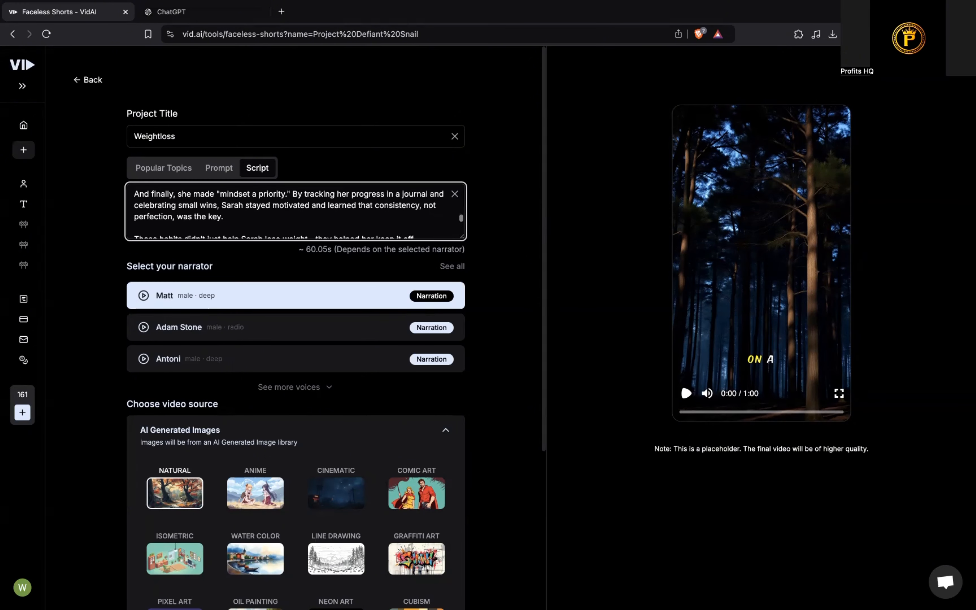
{"action": "scroll", "coordinate": [259, 216], "scroll_direction": "down", "scroll_amount": 10}
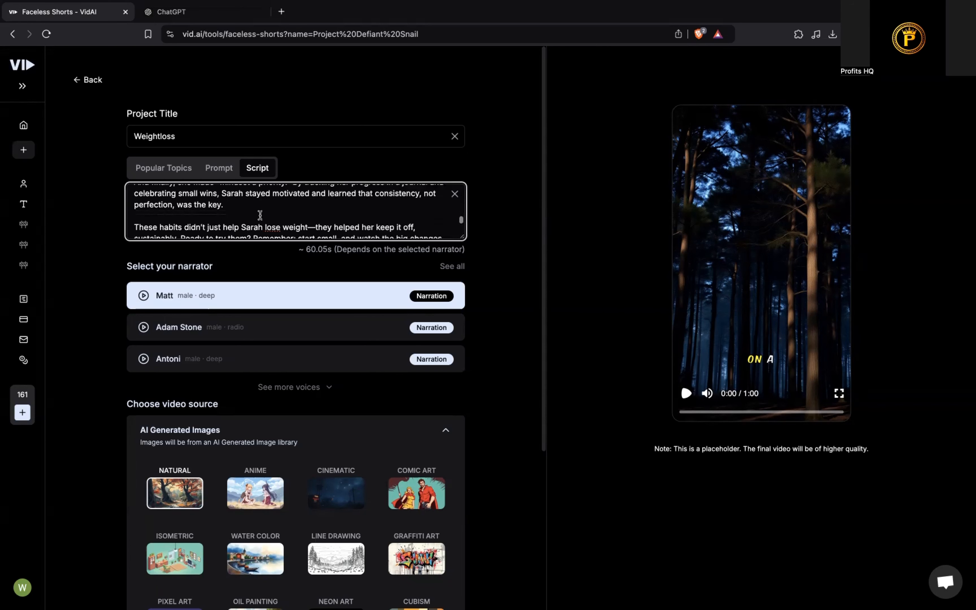
{"action": "scroll", "coordinate": [258, 217], "scroll_direction": "up", "scroll_amount": 15}
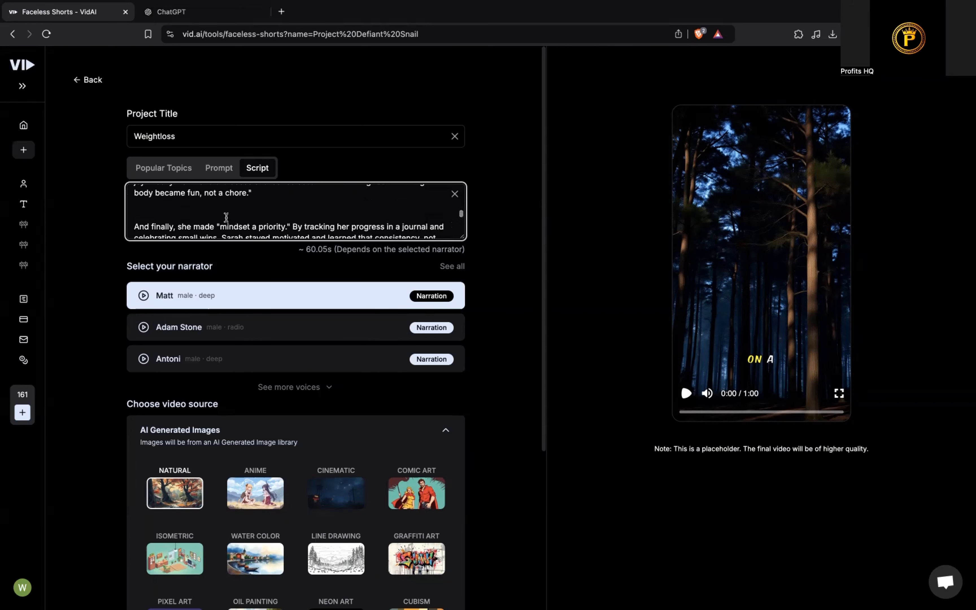
{"action": "scroll", "coordinate": [227, 218], "scroll_direction": "up", "scroll_amount": 5}
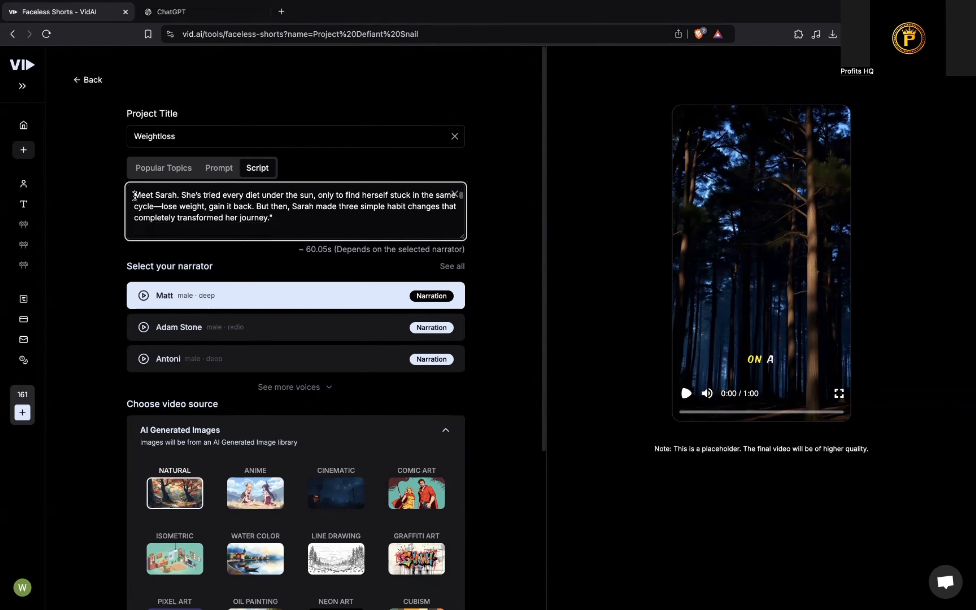
{"action": "key", "text": "BackSpace"}
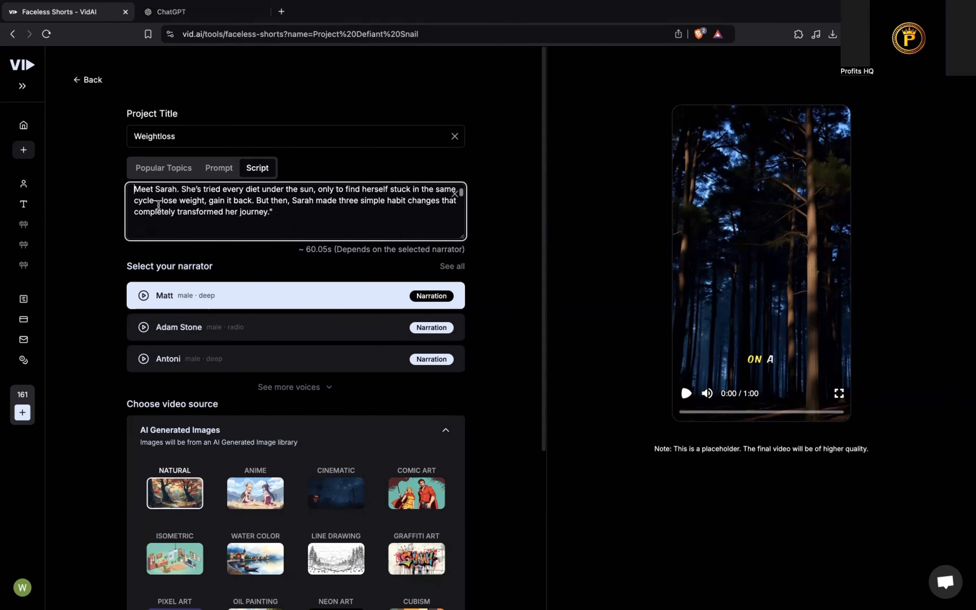
{"action": "scroll", "coordinate": [169, 212], "scroll_direction": "down", "scroll_amount": 1}
{"action": "left_click", "coordinate": [135, 224]}
{"action": "key", "text": "BackSpace"}
{"action": "scroll", "coordinate": [169, 226], "scroll_direction": "down", "scroll_amount": 2}
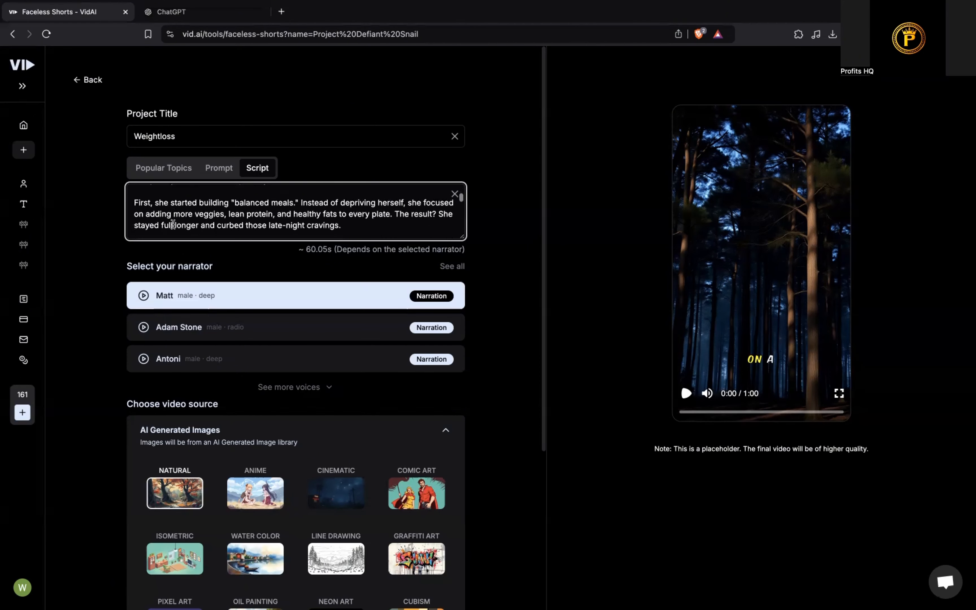
{"action": "left_click", "coordinate": [130, 227]}
{"action": "key", "text": "BackSpace"}
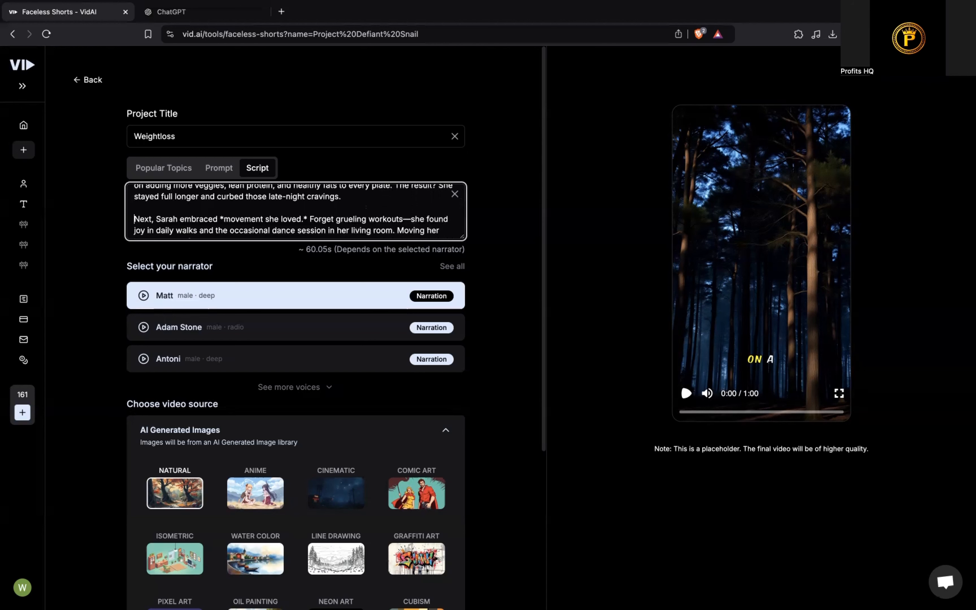
{"action": "scroll", "coordinate": [158, 225], "scroll_direction": "down", "scroll_amount": 2}
{"action": "left_click", "coordinate": [148, 223]}
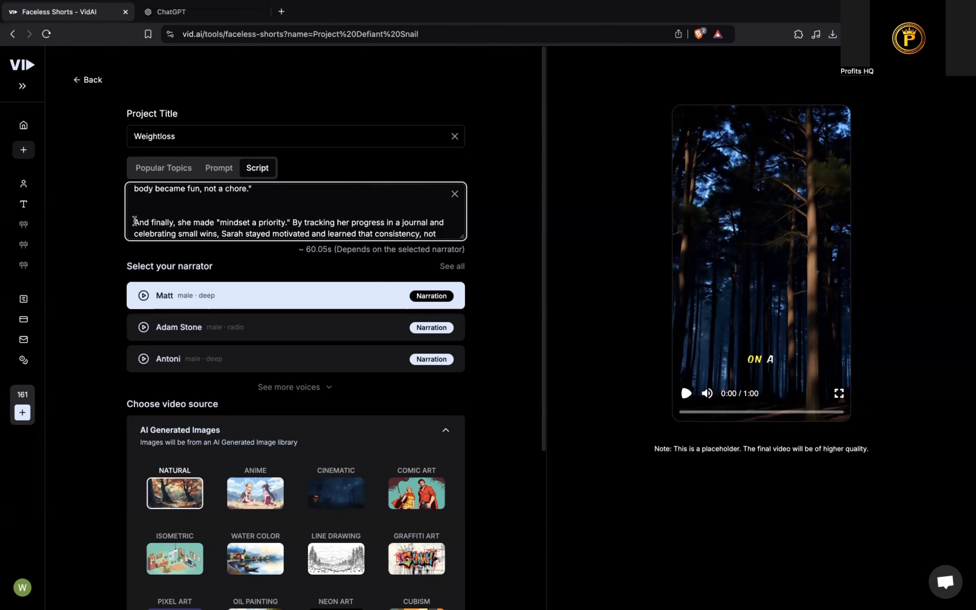
{"action": "key", "text": "BackSpace"}
- Replace the asterisks around "movement she loved." with double quotation marks in the paragraph starting "Next, Sarah embraced"
{"action": "scroll", "coordinate": [158, 225], "scroll_direction": "down", "scroll_amount": 2}
{"action": "scroll", "coordinate": [158, 225], "scroll_direction": "up", "scroll_amount": 1}
{"action": "scroll", "coordinate": [159, 225], "scroll_direction": "down", "scroll_amount": 1}
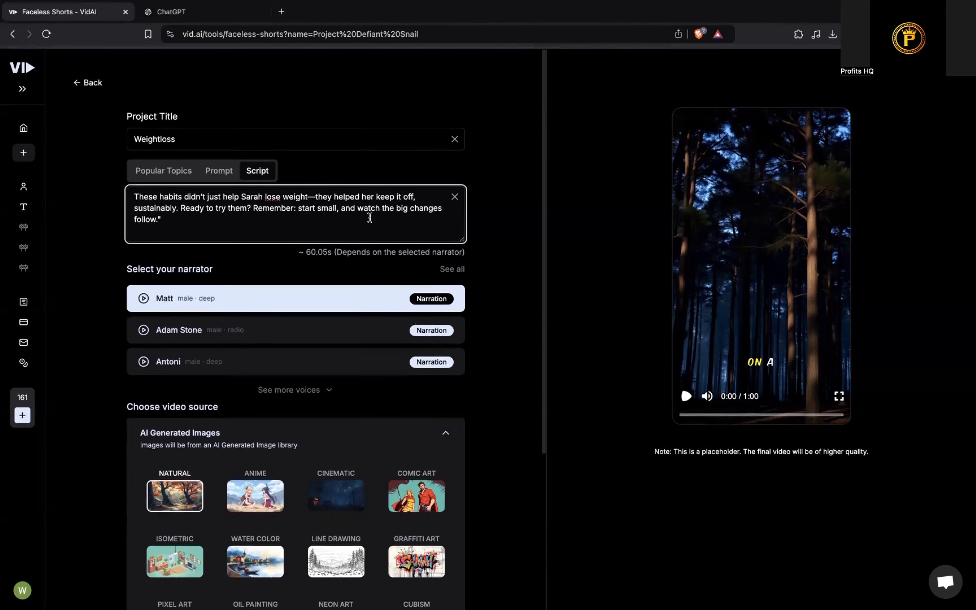
{"action": "scroll", "coordinate": [367, 216], "scroll_direction": "up", "scroll_amount": 4}
{"action": "scroll", "coordinate": [355, 218], "scroll_direction": "up", "scroll_amount": 1}
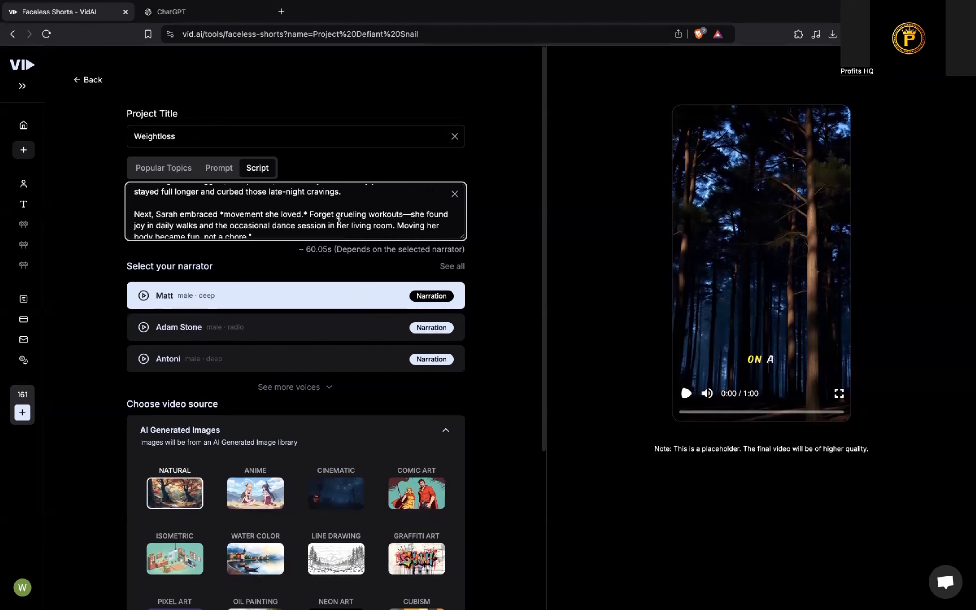
{"action": "scroll", "coordinate": [339, 218], "scroll_direction": "down", "scroll_amount": 2}
{"action": "scroll", "coordinate": [322, 213], "scroll_direction": "up", "scroll_amount": 2}
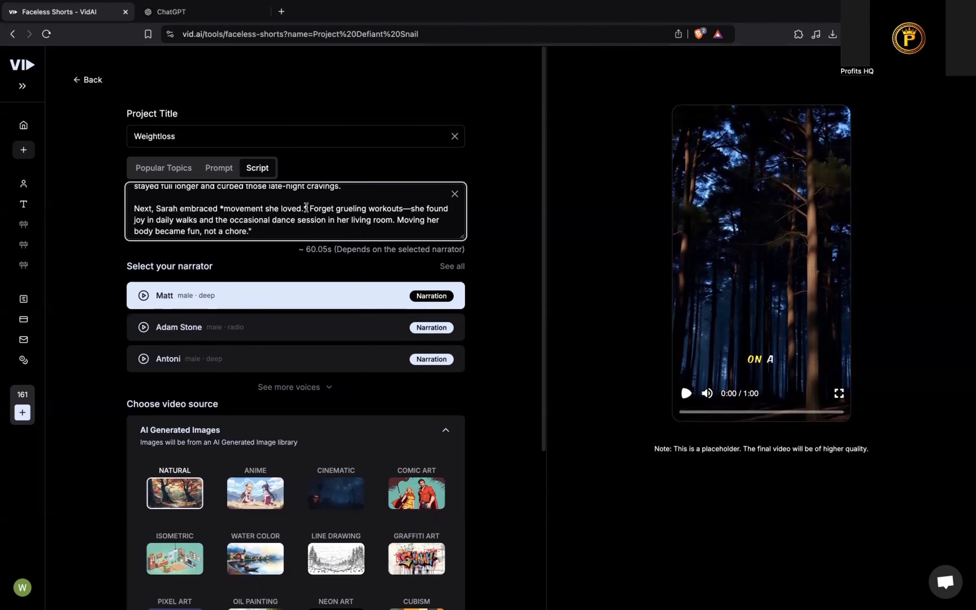
{"action": "key", "text": "BackSpace"}
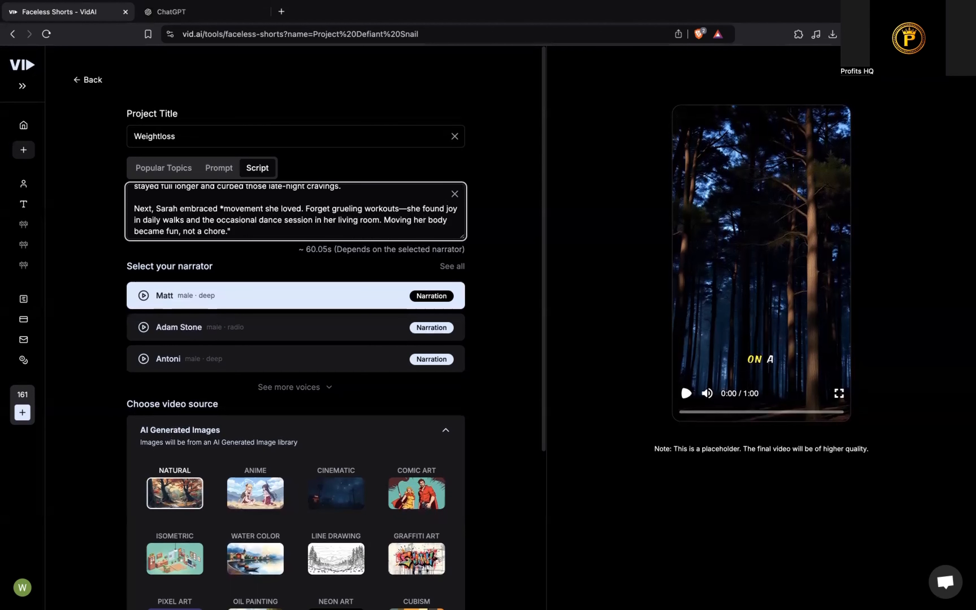
{"action": "type", "text": "\""}
{"action": "scroll", "coordinate": [226, 218], "scroll_direction": "up", "scroll_amount": 1}
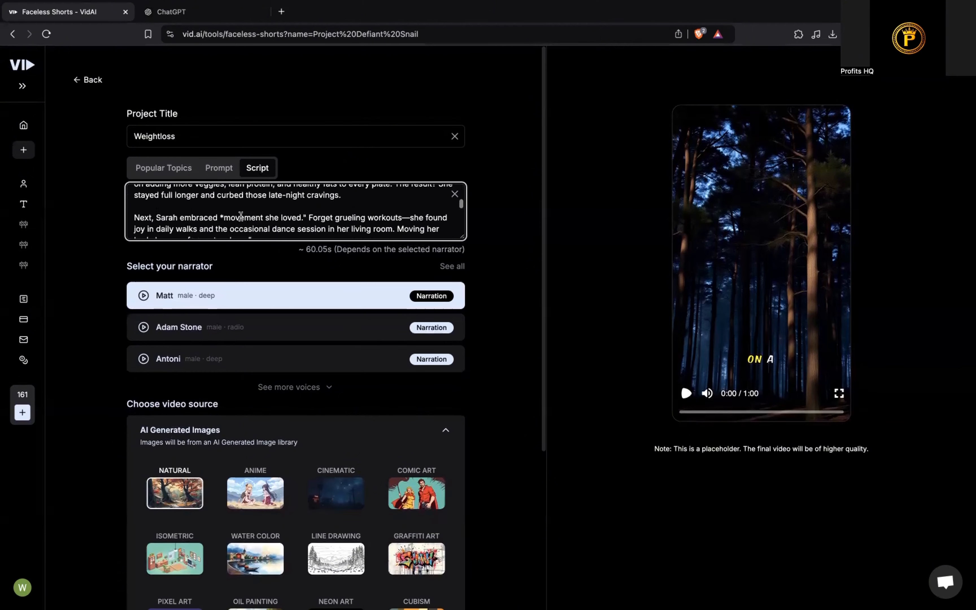
{"action": "left_click", "coordinate": [222, 218]}
{"action": "key", "text": "BackSpace"}
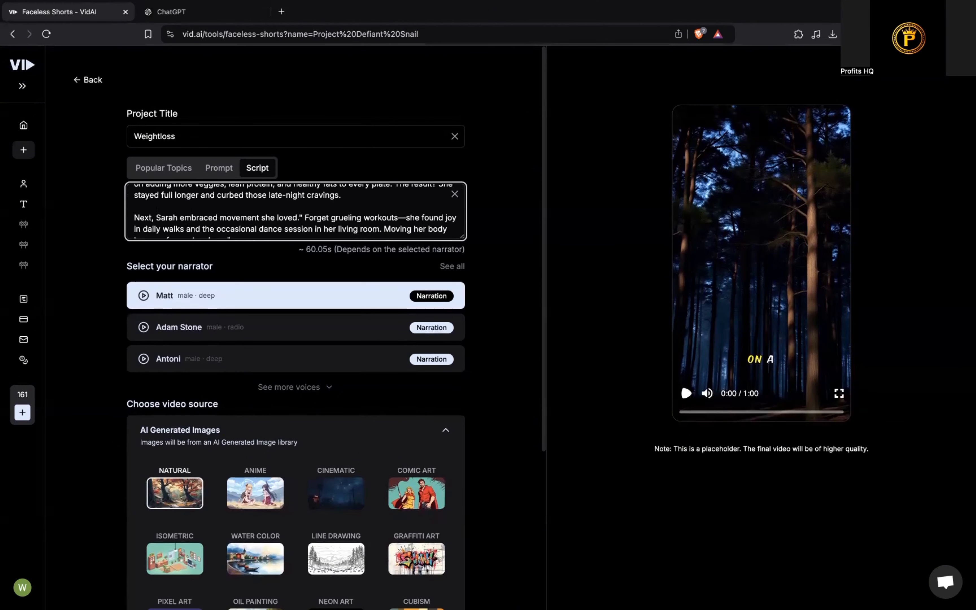
{"action": "type", "text": "\""}
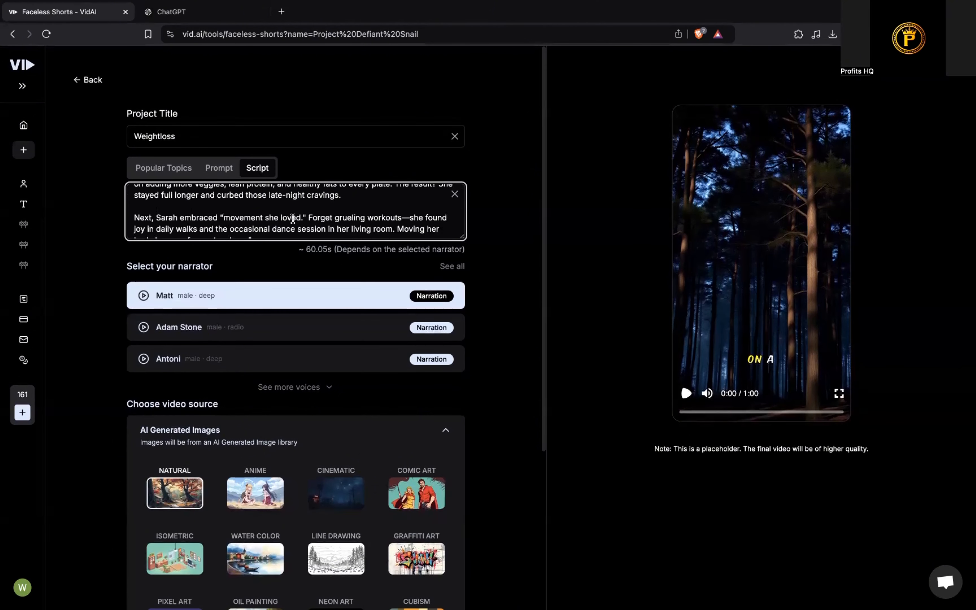
{"action": "scroll", "coordinate": [383, 206], "scroll_direction": "up", "scroll_amount": 2}
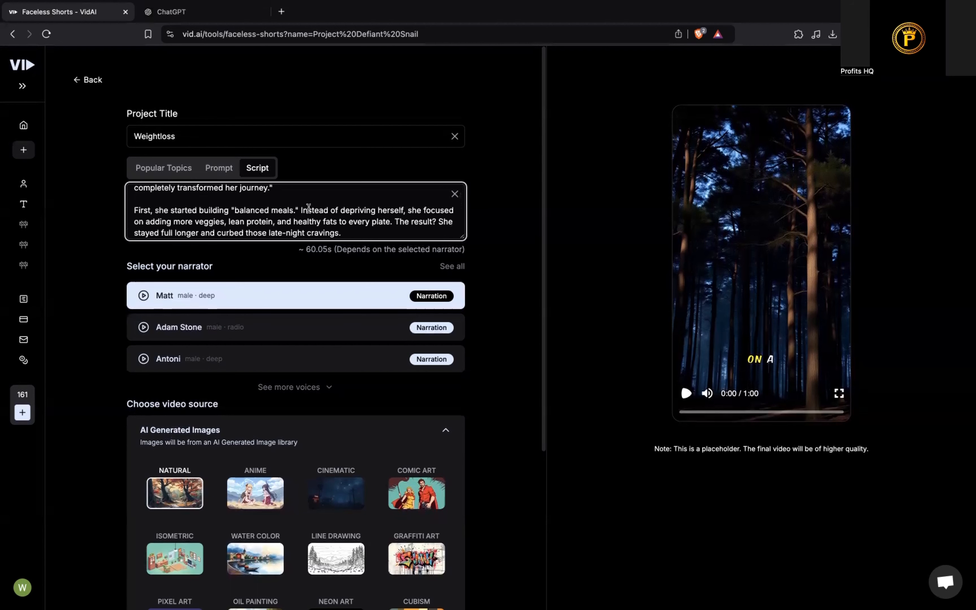
{"action": "scroll", "coordinate": [282, 210], "scroll_direction": "up", "scroll_amount": 3}
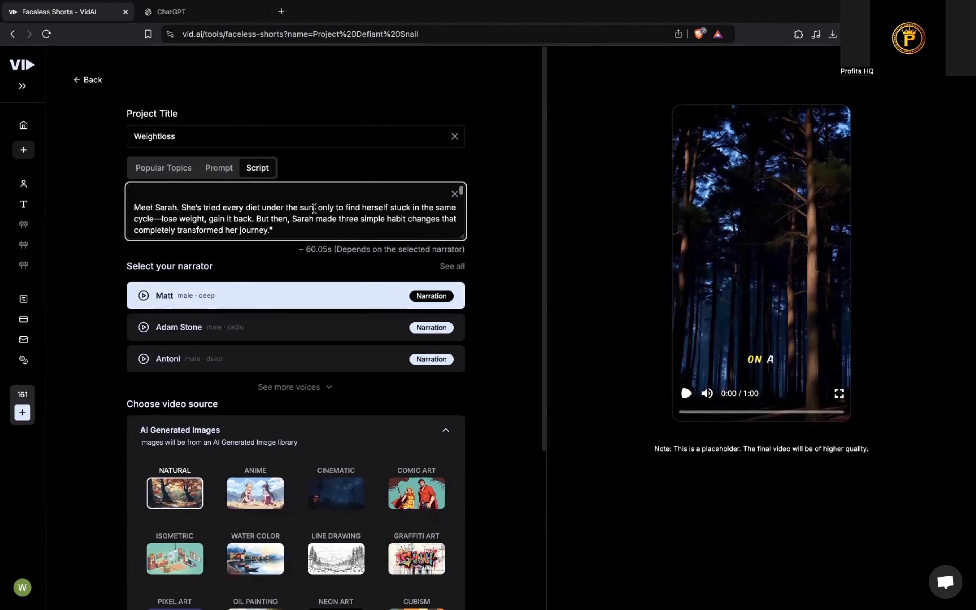
{"action": "scroll", "coordinate": [384, 220], "scroll_direction": "up", "scroll_amount": 1}
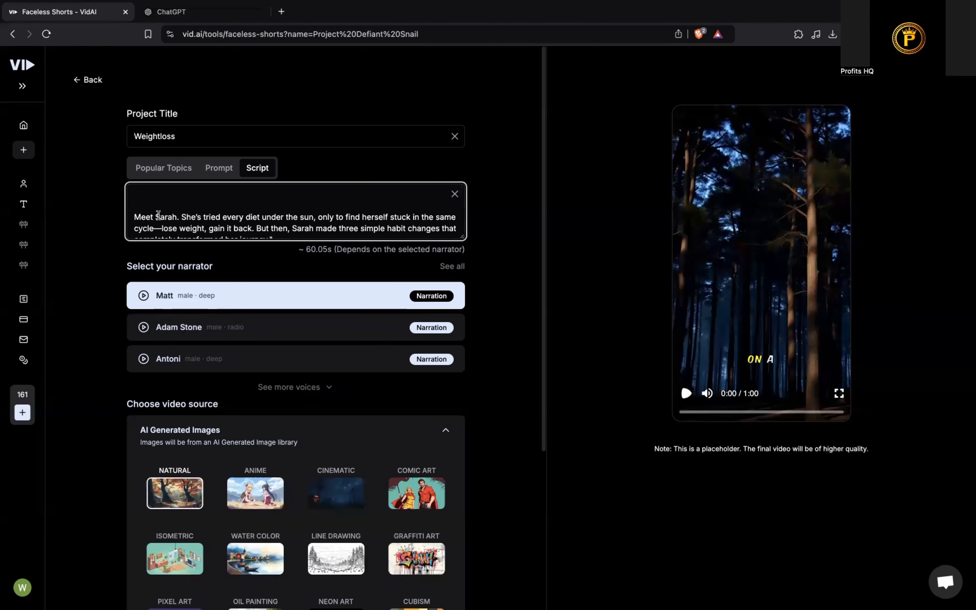
- Delete the trailing blank lines and the closing quotation mark after "watch the big changes follow." at the end of the script
{"action": "scroll", "coordinate": [207, 230], "scroll_direction": "down", "scroll_amount": 2}
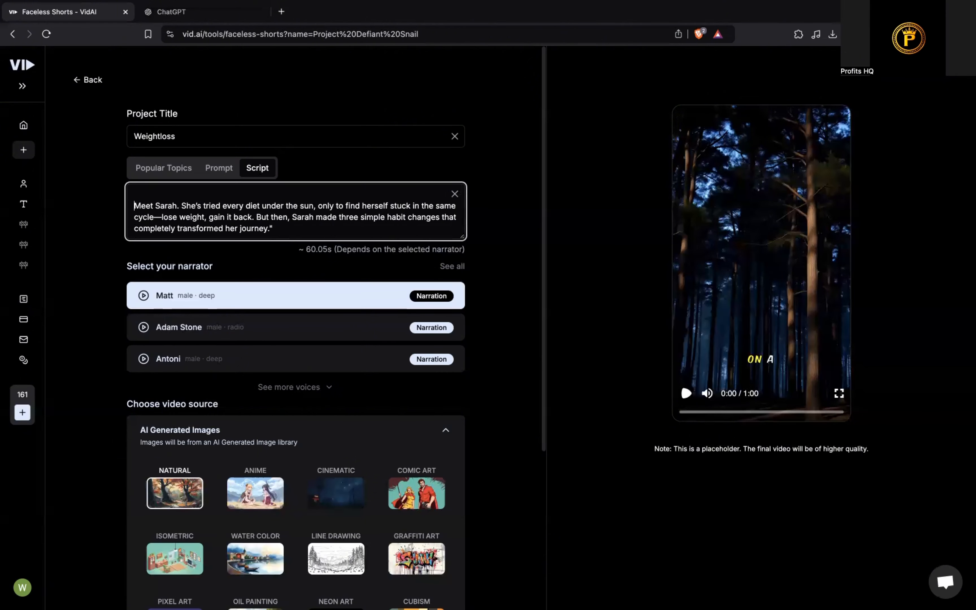
{"action": "scroll", "coordinate": [299, 213], "scroll_direction": "down", "scroll_amount": 10}
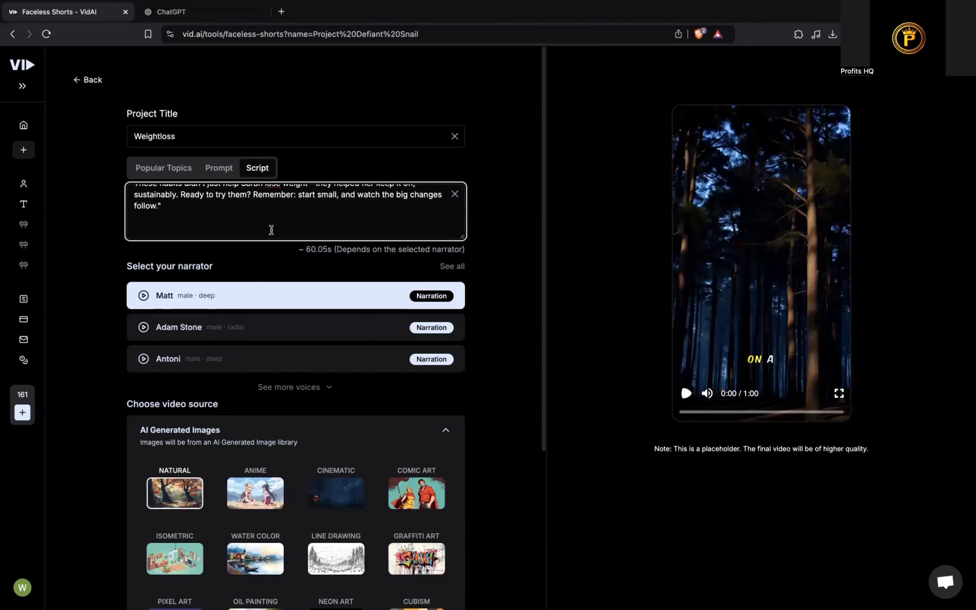
{"action": "key", "text": "BackSpace"}
{"action": "key", "text": "BackSpace"}
{"action": "key", "text": "BackSpace"}
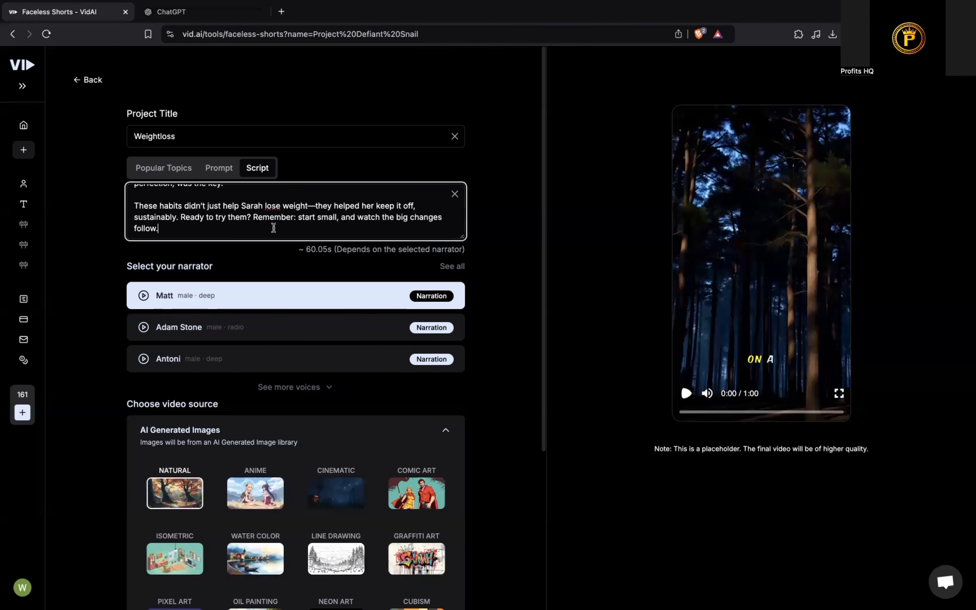
- Expand the list of narrator voices, choose the well rounded, crisp voice Adam and play its sample
{"action": "scroll", "coordinate": [348, 366], "scroll_direction": "down", "scroll_amount": 2}
{"action": "left_click", "coordinate": [322, 350]}
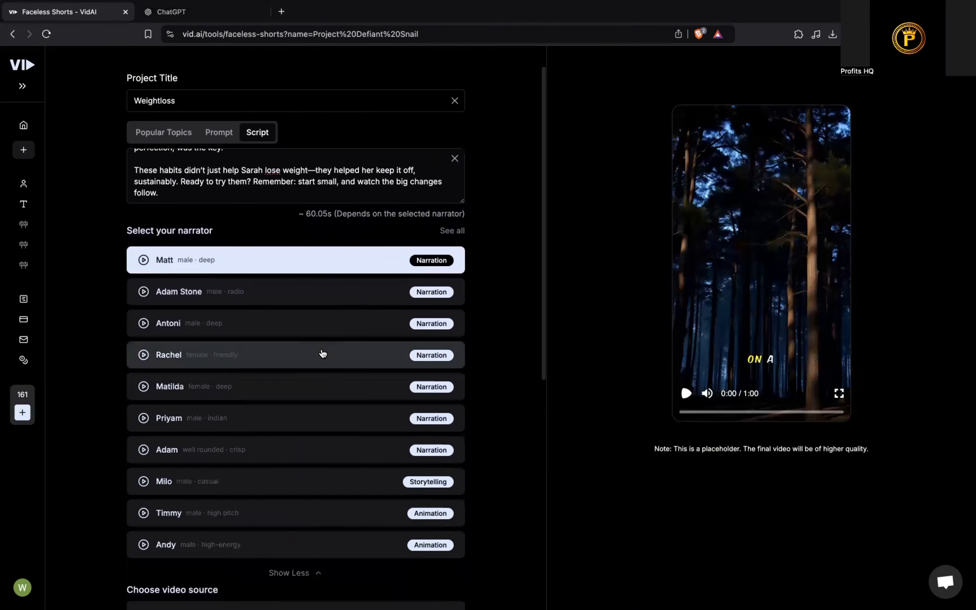
{"action": "scroll", "coordinate": [302, 394], "scroll_direction": "down", "scroll_amount": 1}
{"action": "scroll", "coordinate": [303, 394], "scroll_direction": "down", "scroll_amount": 1}
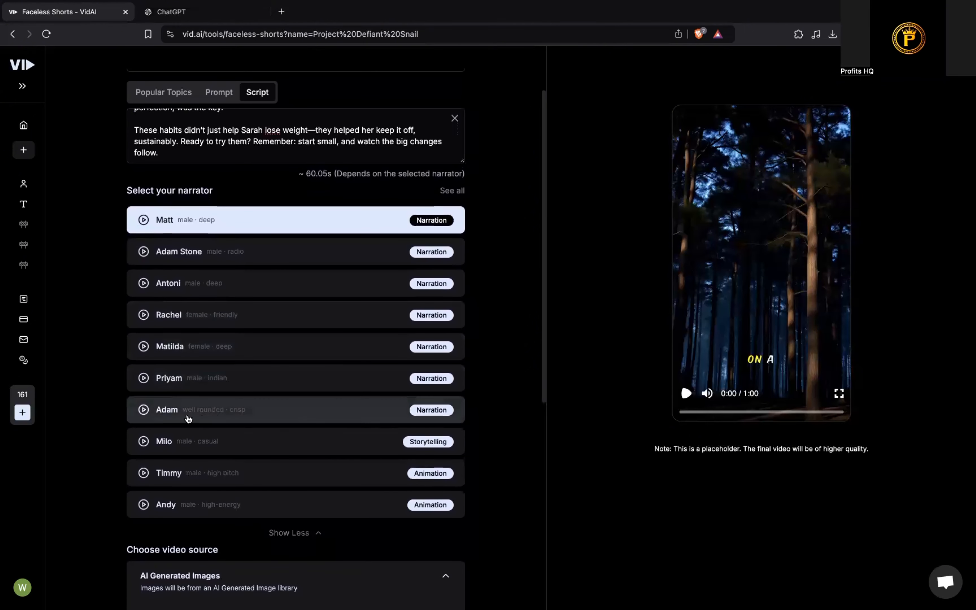
{"action": "left_click", "coordinate": [144, 410]}
{"action": "scroll", "coordinate": [357, 446], "scroll_direction": "down", "scroll_amount": 2}
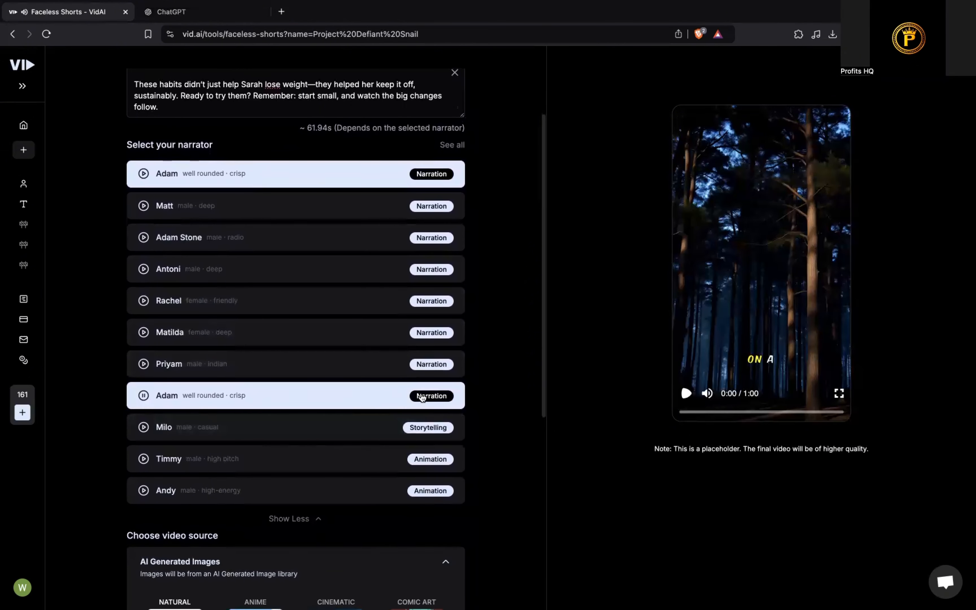
- Set the AI generated image style of the video source to Comic Art
{"action": "scroll", "coordinate": [357, 414], "scroll_direction": "down", "scroll_amount": 3}
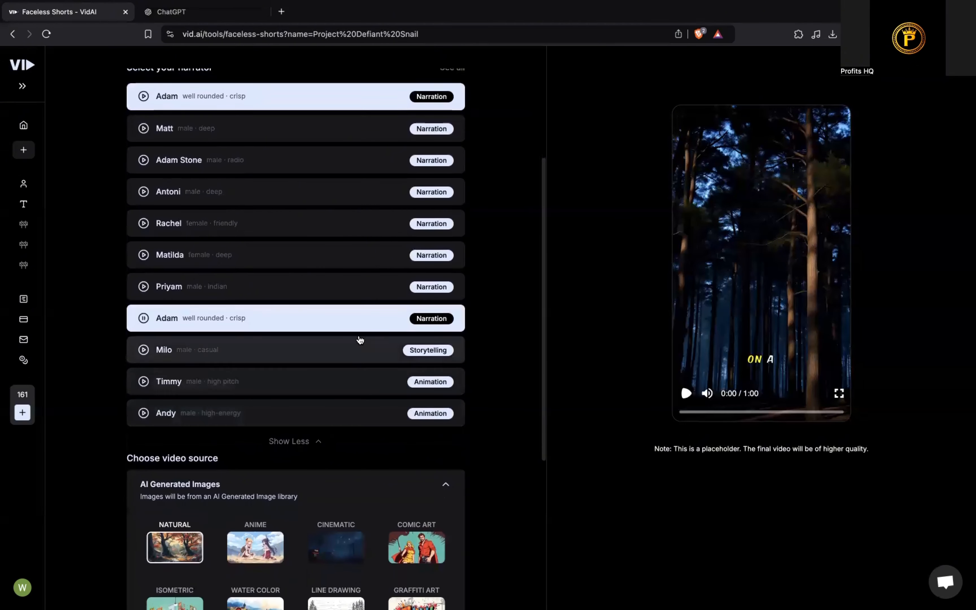
{"action": "scroll", "coordinate": [508, 393], "scroll_direction": "down", "scroll_amount": 5}
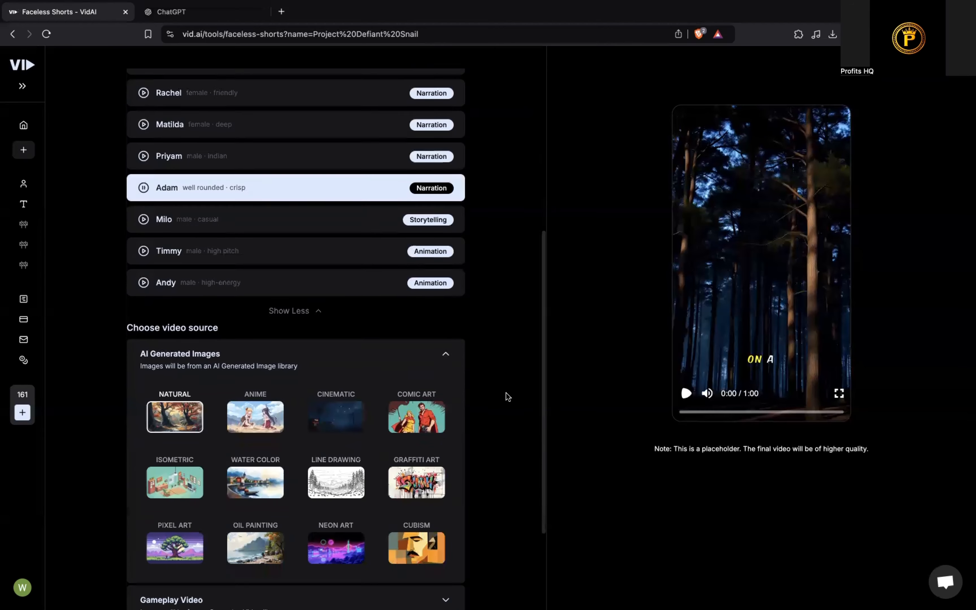
{"action": "scroll", "coordinate": [508, 398], "scroll_direction": "down", "scroll_amount": 2}
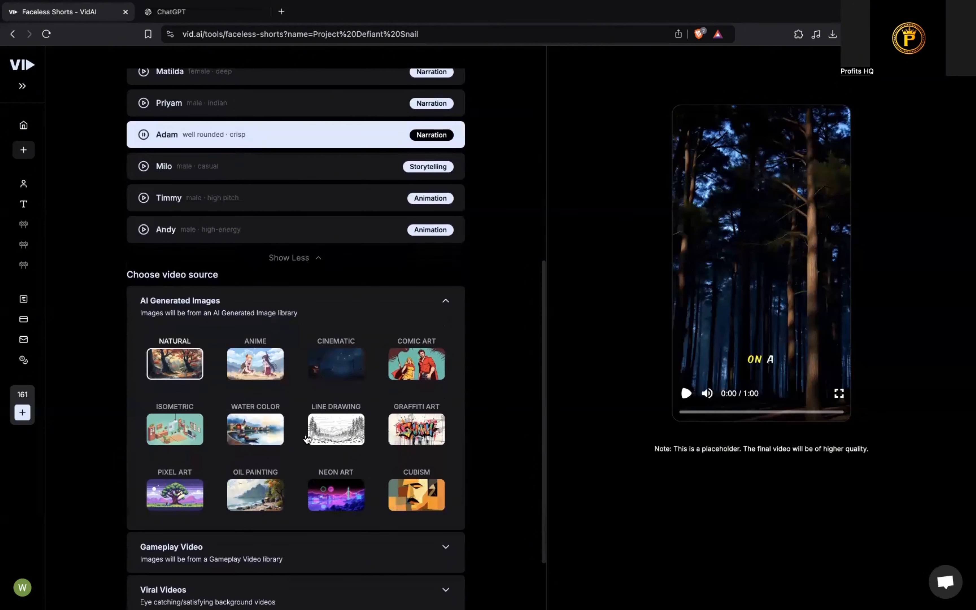
{"action": "scroll", "coordinate": [408, 476], "scroll_direction": "down", "scroll_amount": 1}
{"action": "scroll", "coordinate": [408, 476], "scroll_direction": "down", "scroll_amount": 3}
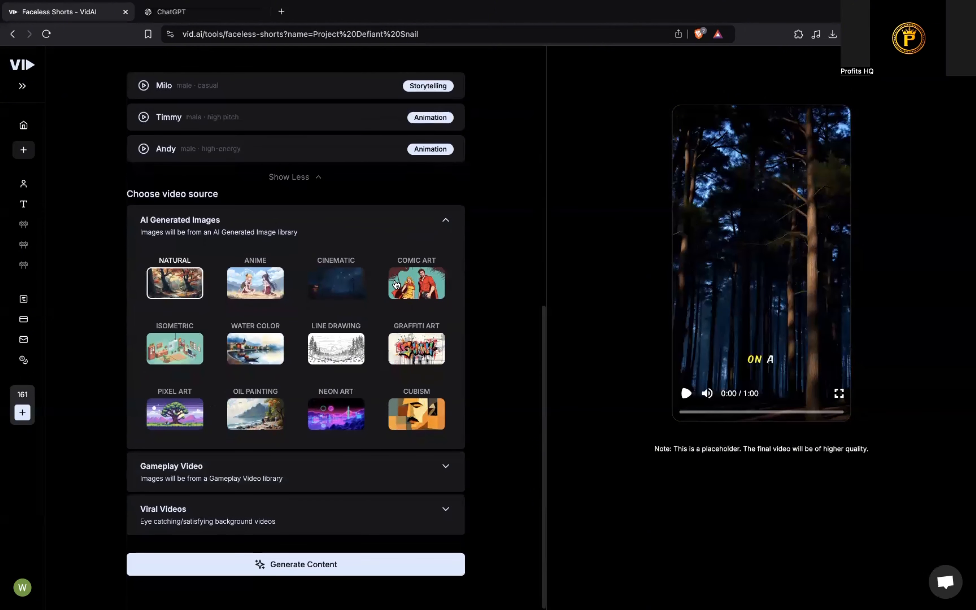
{"action": "left_click", "coordinate": [402, 290]}
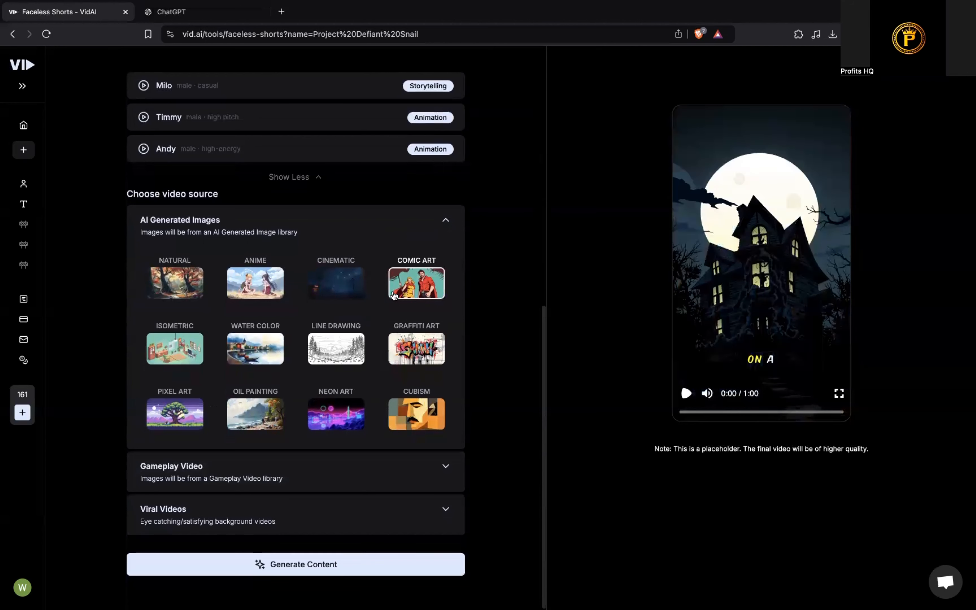
- Review the project form from the title and script through the estimated duration, narrator and video source
{"action": "scroll", "coordinate": [424, 394], "scroll_direction": "down", "scroll_amount": 1}
{"action": "scroll", "coordinate": [422, 400], "scroll_direction": "up", "scroll_amount": 5}
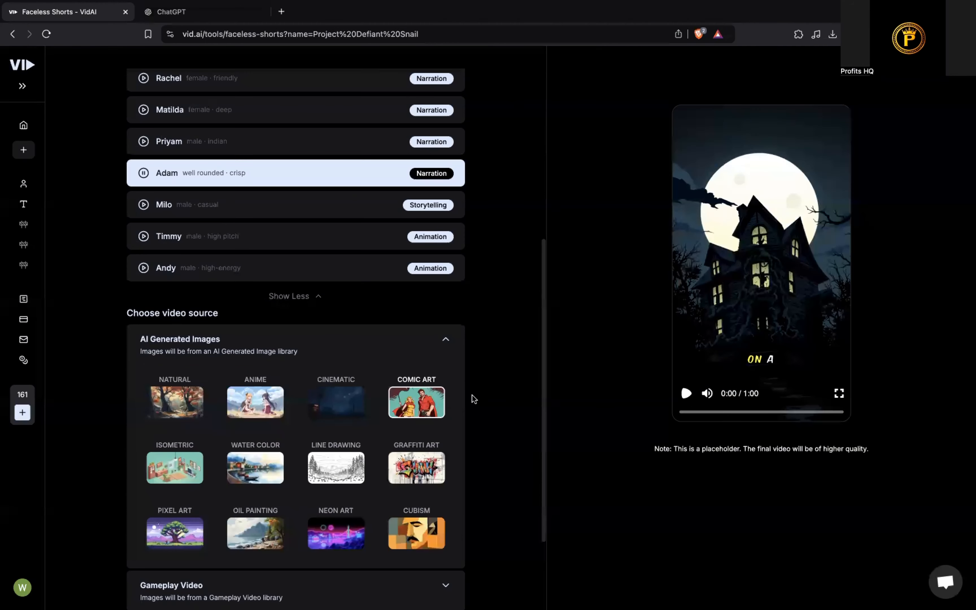
{"action": "scroll", "coordinate": [476, 398], "scroll_direction": "up", "scroll_amount": 10}
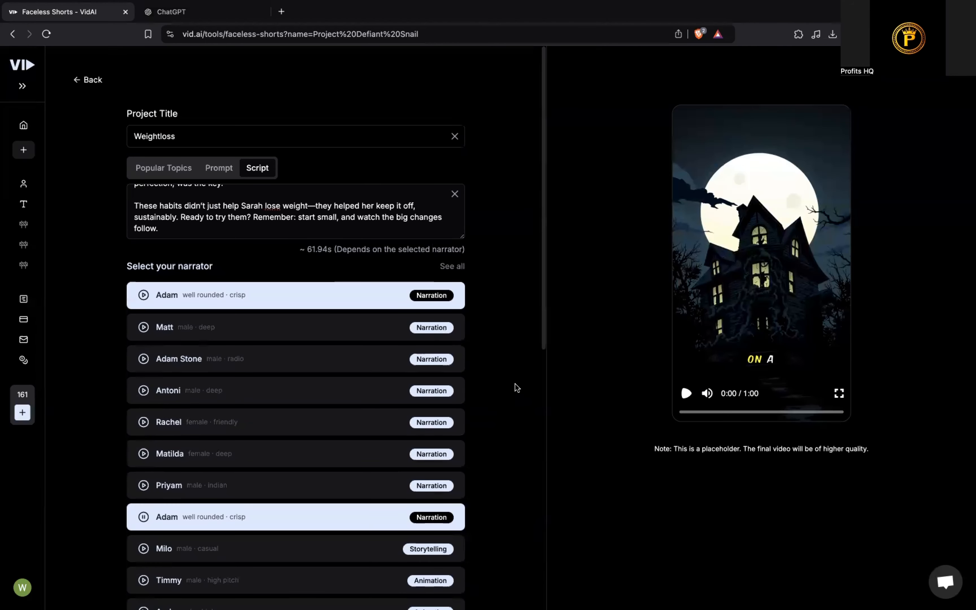
{"action": "scroll", "coordinate": [518, 390], "scroll_direction": "down", "scroll_amount": 12}
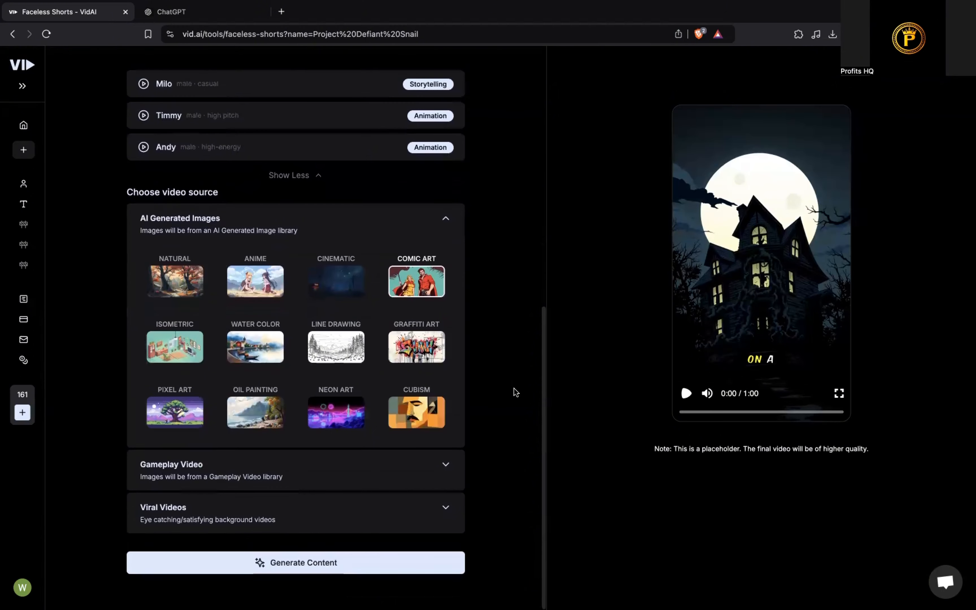
{"action": "scroll", "coordinate": [514, 393], "scroll_direction": "up", "scroll_amount": 12}
{"action": "scroll", "coordinate": [514, 395], "scroll_direction": "down", "scroll_amount": 12}
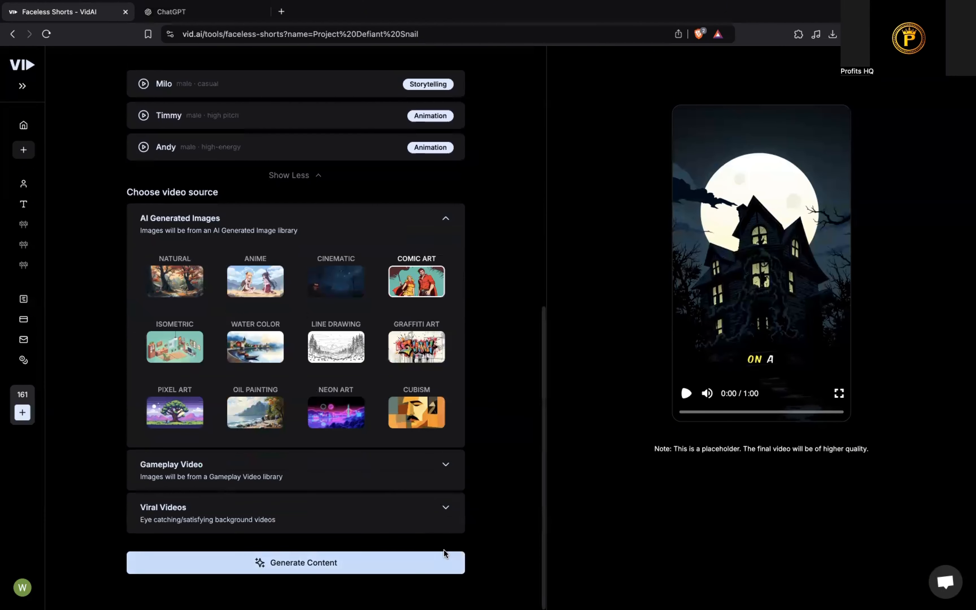
{"action": "scroll", "coordinate": [504, 476], "scroll_direction": "up", "scroll_amount": 7}
{"action": "scroll", "coordinate": [507, 473], "scroll_direction": "up", "scroll_amount": 6}
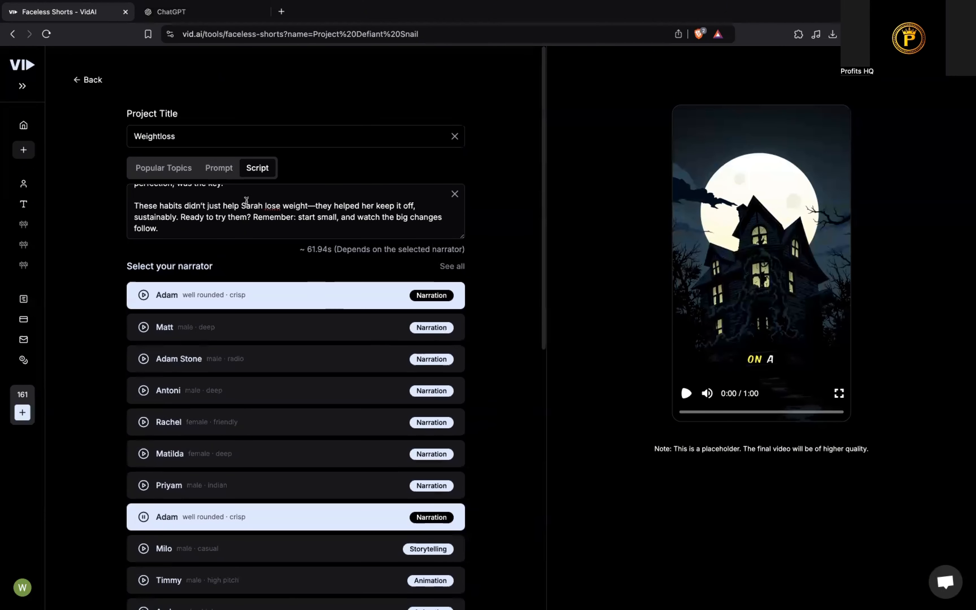
{"action": "scroll", "coordinate": [250, 219], "scroll_direction": "down", "scroll_amount": 3}
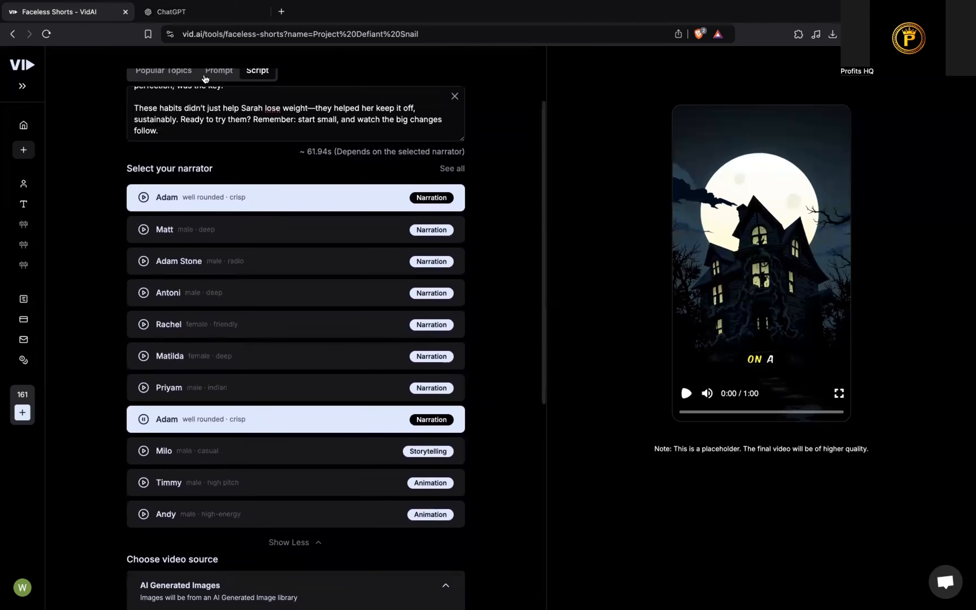
{"action": "left_click", "coordinate": [209, 17]}
{"action": "key", "text": "ctrl+shift+Tab"}
{"action": "scroll", "coordinate": [301, 126], "scroll_direction": "down", "scroll_amount": 1}
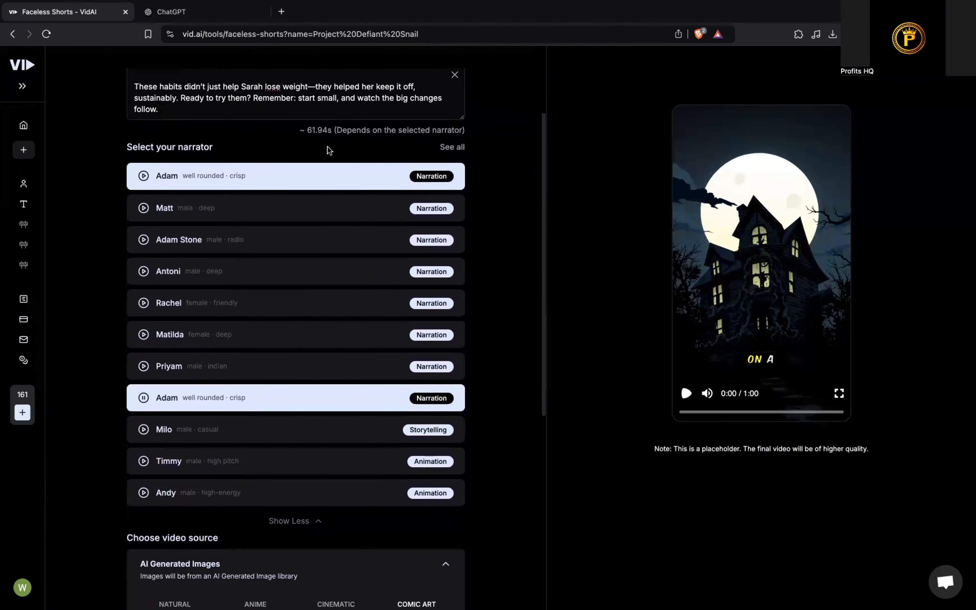
{"action": "scroll", "coordinate": [308, 139], "scroll_direction": "up", "scroll_amount": 1}
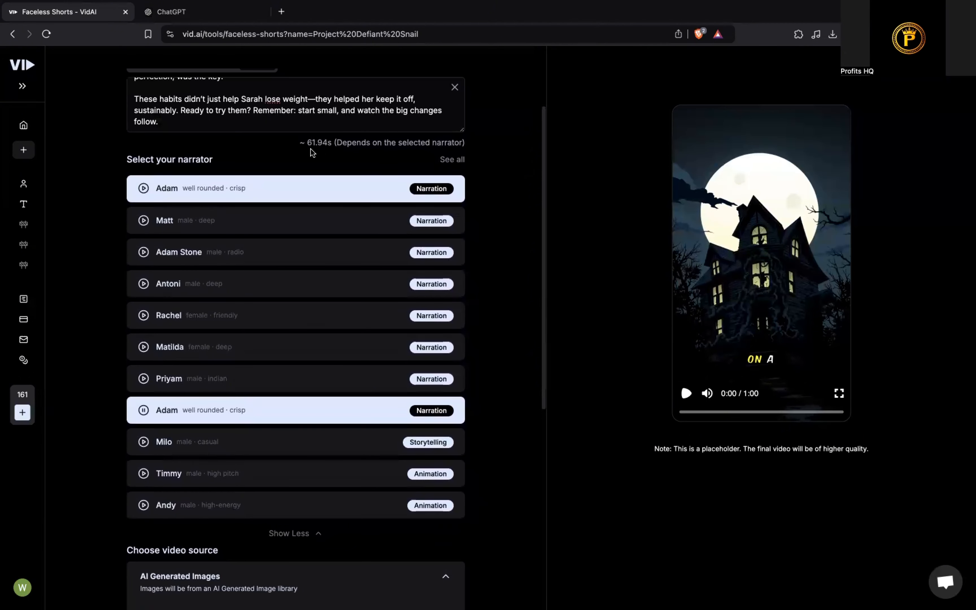
{"action": "scroll", "coordinate": [330, 151], "scroll_direction": "up", "scroll_amount": 5}
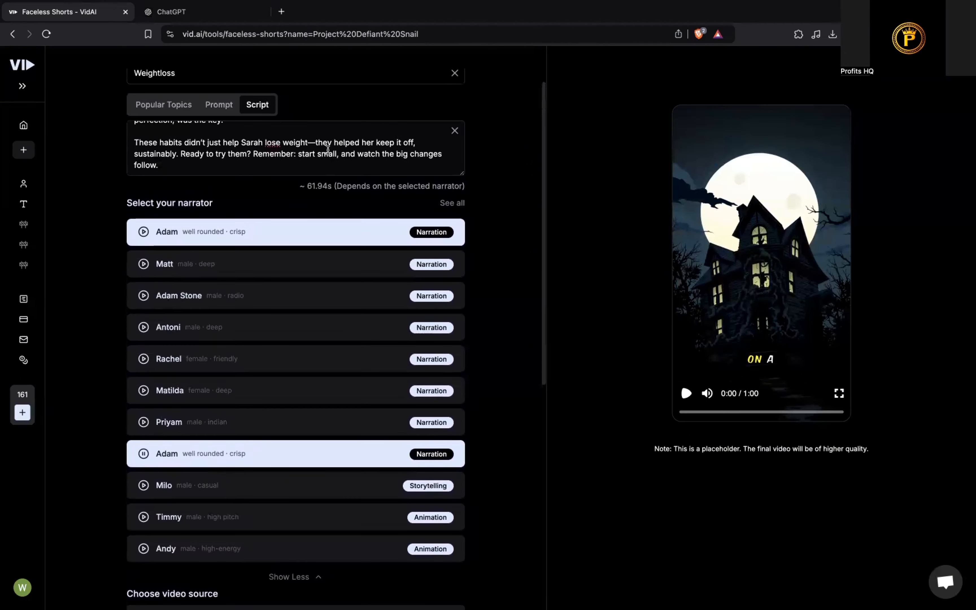
- Delete the words "But then," before "Sarah made three simple habit changes" in the script's "Meet Sarah" paragraph
{"action": "scroll", "coordinate": [328, 150], "scroll_direction": "down", "scroll_amount": 1}
{"action": "scroll", "coordinate": [278, 161], "scroll_direction": "up", "scroll_amount": 2}
{"action": "scroll", "coordinate": [278, 161], "scroll_direction": "up", "scroll_amount": 2}
{"action": "scroll", "coordinate": [292, 160], "scroll_direction": "down", "scroll_amount": 3}
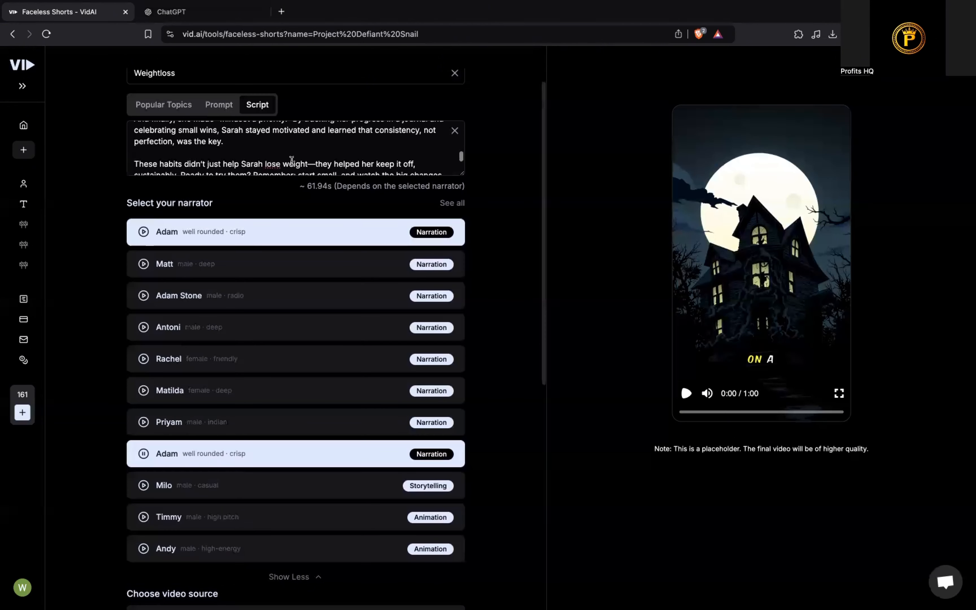
{"action": "scroll", "coordinate": [292, 161], "scroll_direction": "down", "scroll_amount": 1}
{"action": "scroll", "coordinate": [290, 161], "scroll_direction": "up", "scroll_amount": 5}
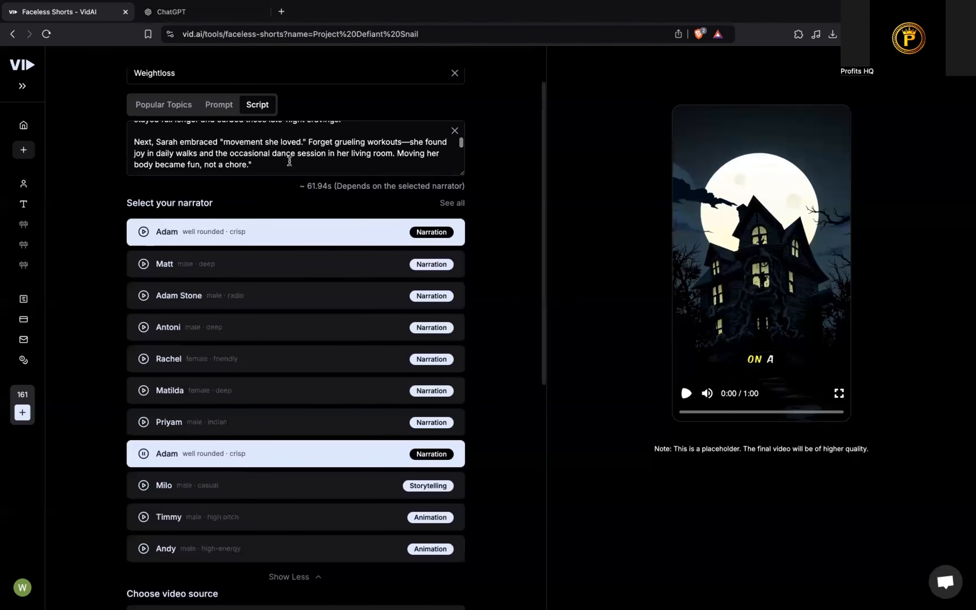
{"action": "scroll", "coordinate": [290, 161], "scroll_direction": "up", "scroll_amount": 6}
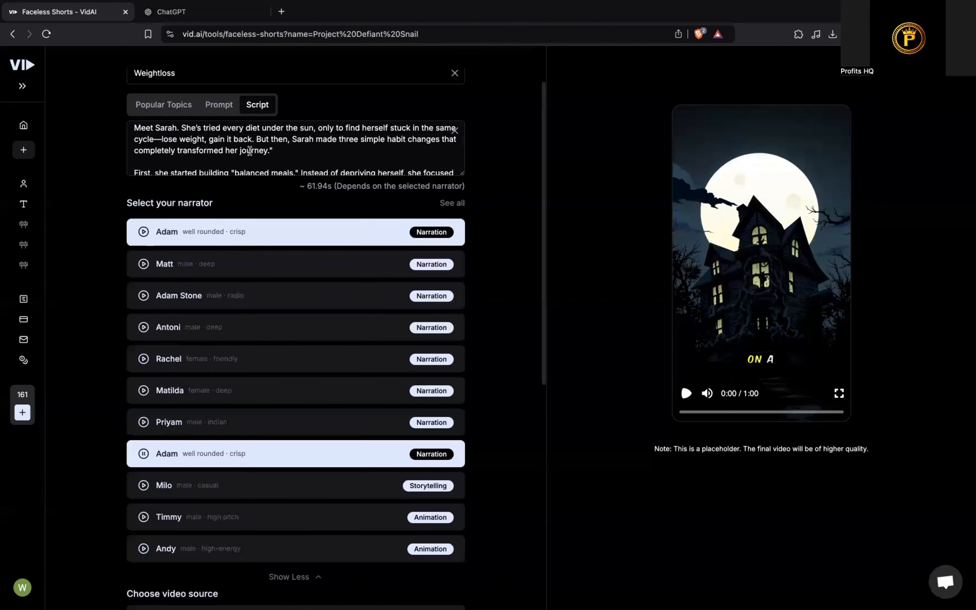
{"action": "left_click", "coordinate": [292, 145]}
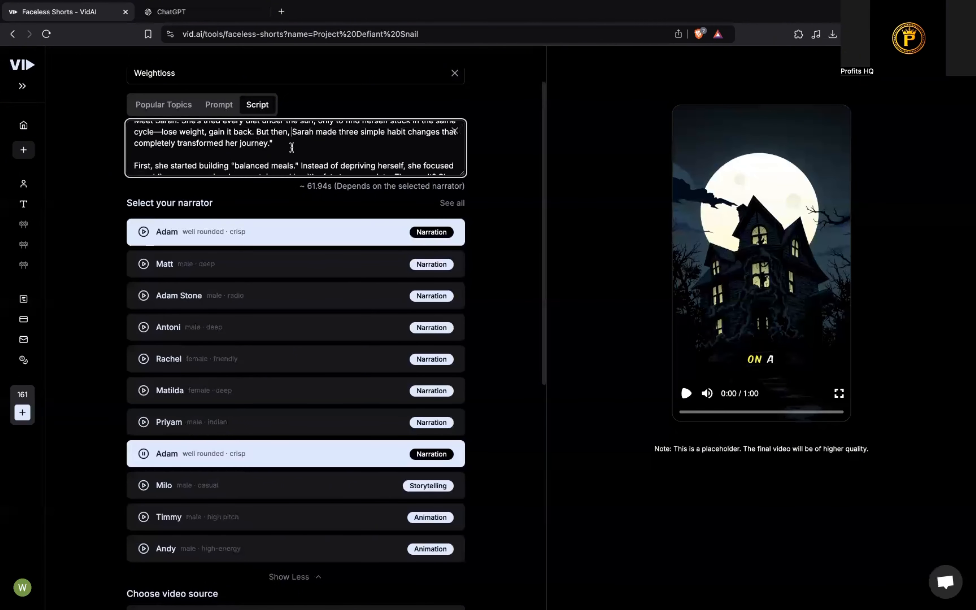
{"action": "scroll", "coordinate": [291, 147], "scroll_direction": "up", "scroll_amount": 1}
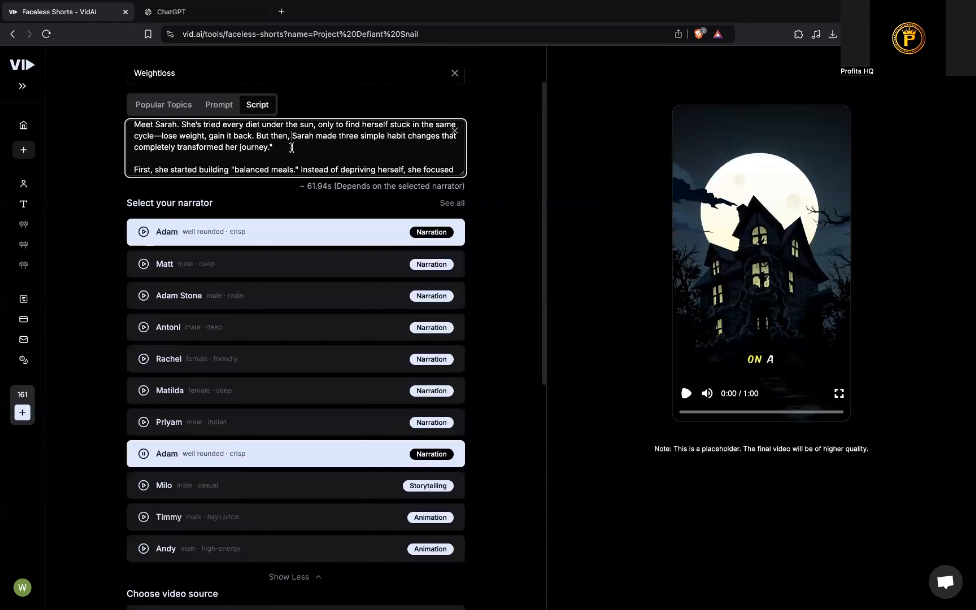
{"action": "key", "text": "BackSpace"}
{"action": "key", "text": "BackSpace"}
{"action": "key", "text": "BackSpace"}
{"action": "key", "text": "BackSpace"}
{"action": "key", "text": "BackSpace"}
{"action": "key", "text": "BackSpace"}
{"action": "key", "text": "BackSpace"}
{"action": "key", "text": "BackSpace"}
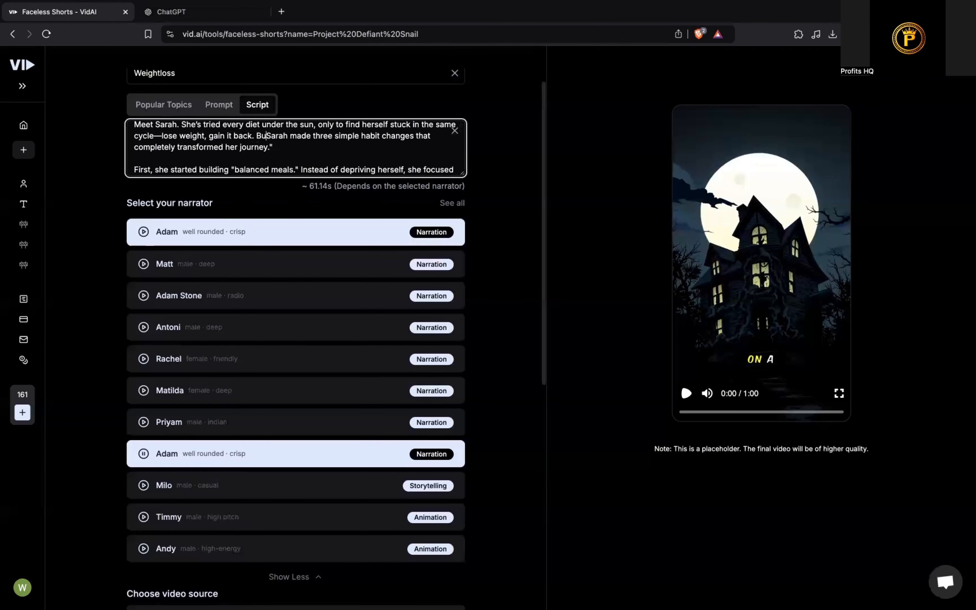
{"action": "key", "text": "BackSpace"}
{"action": "key", "text": "BackSpace"}
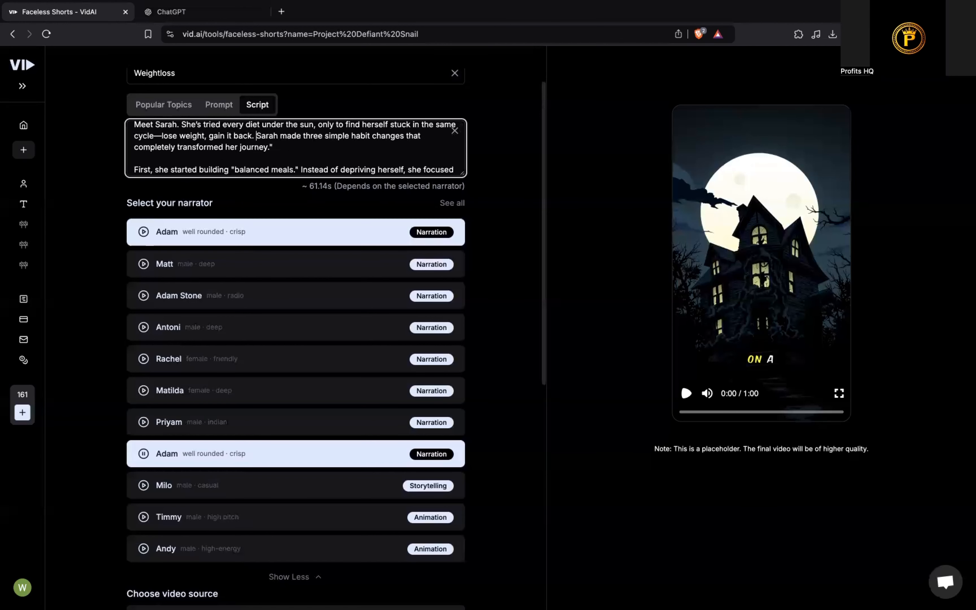
- Delete the word "lean" before "protein" in the script paragraph starting "First, she started building"
{"action": "scroll", "coordinate": [294, 141], "scroll_direction": "up", "scroll_amount": 1}
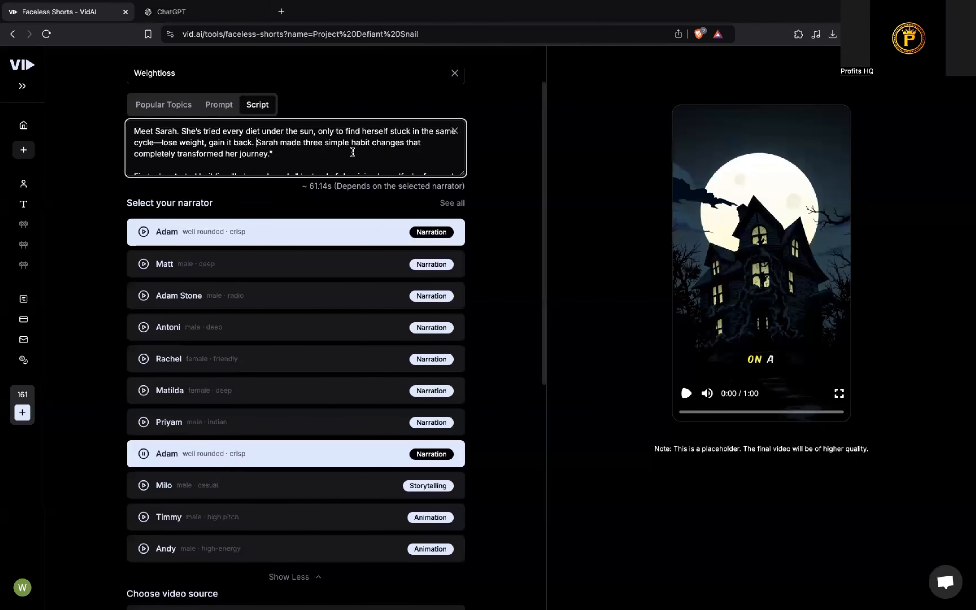
{"action": "scroll", "coordinate": [296, 154], "scroll_direction": "down", "scroll_amount": 1}
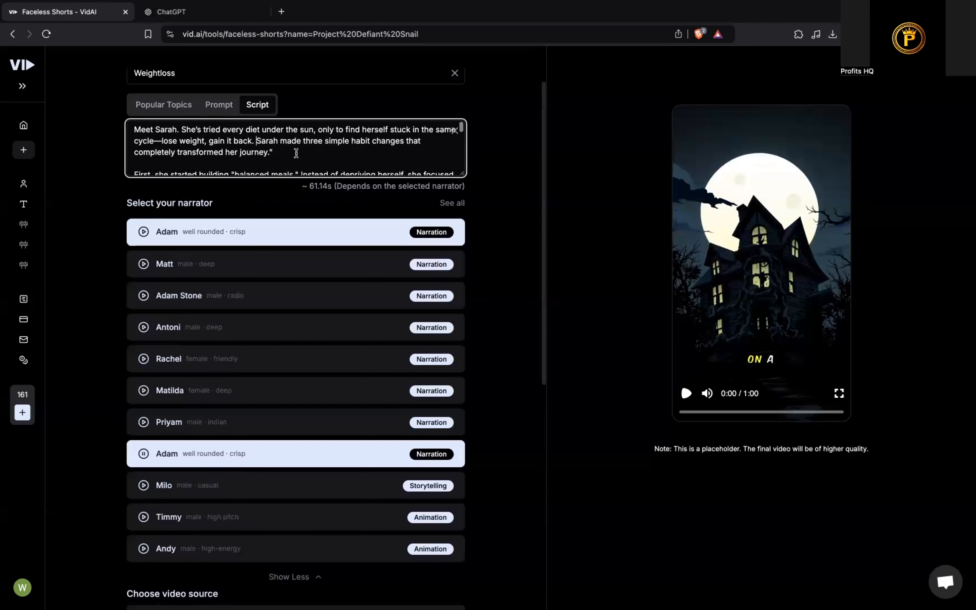
{"action": "scroll", "coordinate": [328, 154], "scroll_direction": "down", "scroll_amount": 1}
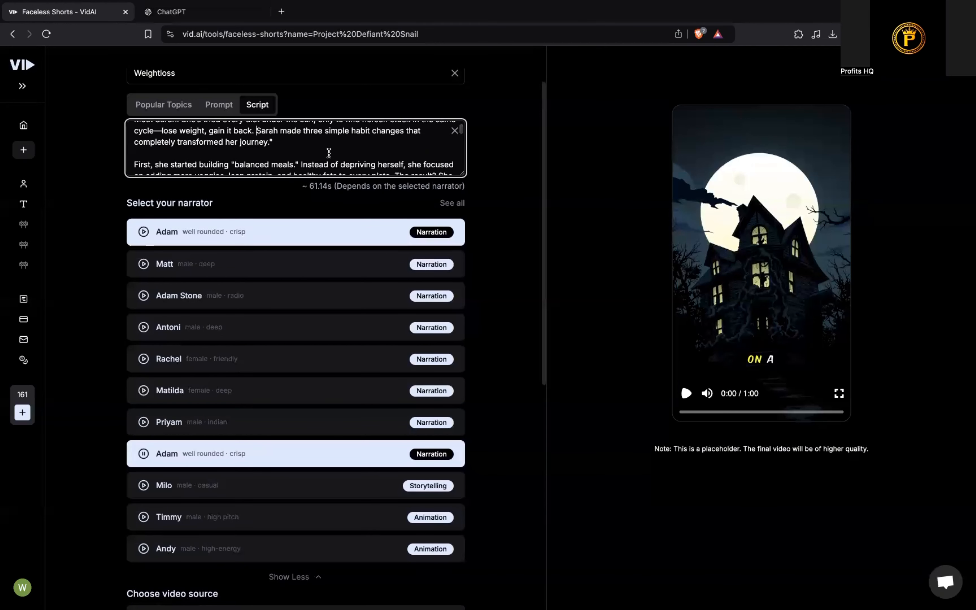
{"action": "scroll", "coordinate": [329, 153], "scroll_direction": "down", "scroll_amount": 1}
{"action": "scroll", "coordinate": [356, 158], "scroll_direction": "down", "scroll_amount": 2}
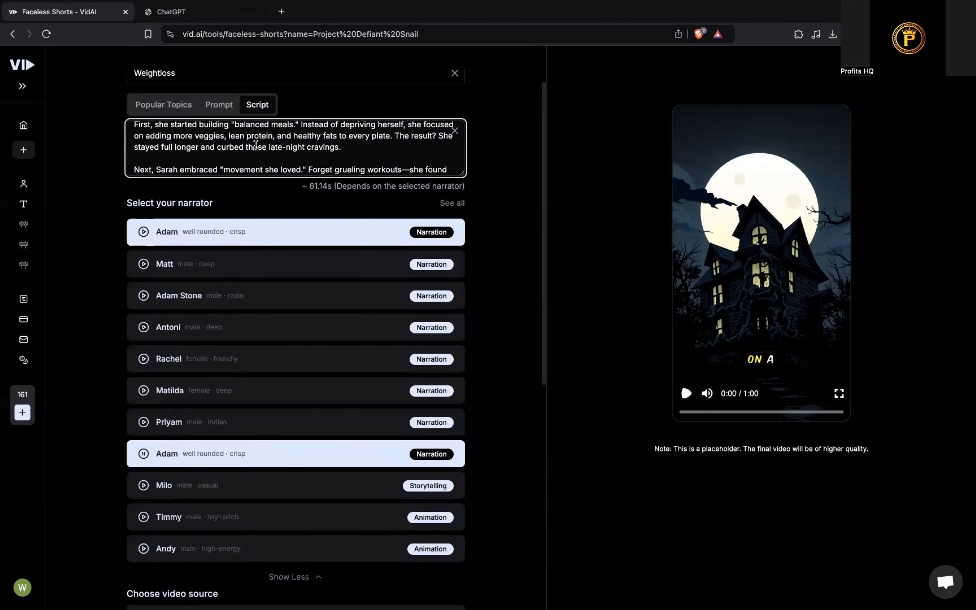
{"action": "left_click", "coordinate": [246, 137]}
{"action": "key", "text": "BackSpace"}
{"action": "key", "text": "BackSpace"}
{"action": "key", "text": "BackSpace"}
{"action": "key", "text": "BackSpace"}
{"action": "key", "text": "BackSpace"}
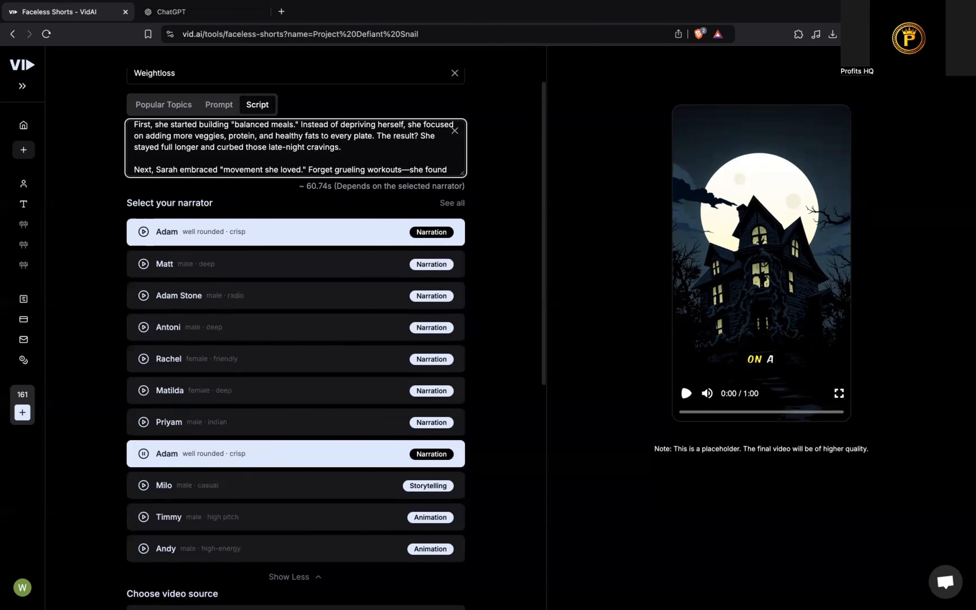
- Replace "every plate" with "meal" after "healthy fats to" in the paragraph starting "First, she started building"
{"action": "left_click", "coordinate": [374, 138]}
{"action": "key", "text": "BackSpace"}
{"action": "key", "text": "BackSpace"}
{"action": "key", "text": "BackSpace"}
{"action": "key", "text": "BackSpace"}
{"action": "key", "text": "BackSpace"}
{"action": "key", "text": "BackSpace"}
{"action": "key", "text": "BackSpace"}
{"action": "key", "text": "BackSpace"}
{"action": "key", "text": "BackSpace"}
{"action": "key", "text": "BackSpace"}
{"action": "key", "text": "BackSpace"}
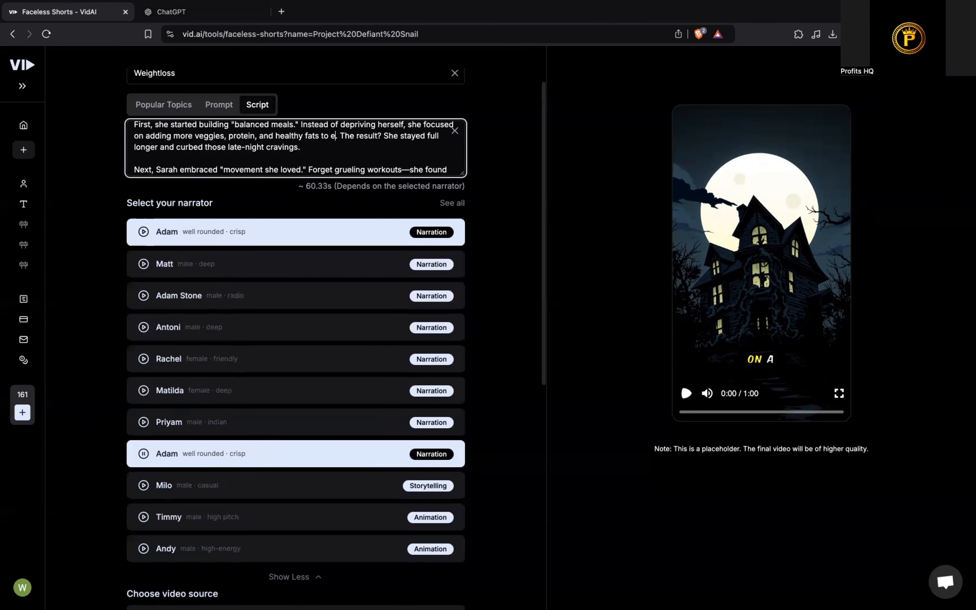
{"action": "type", "text": "meal"}
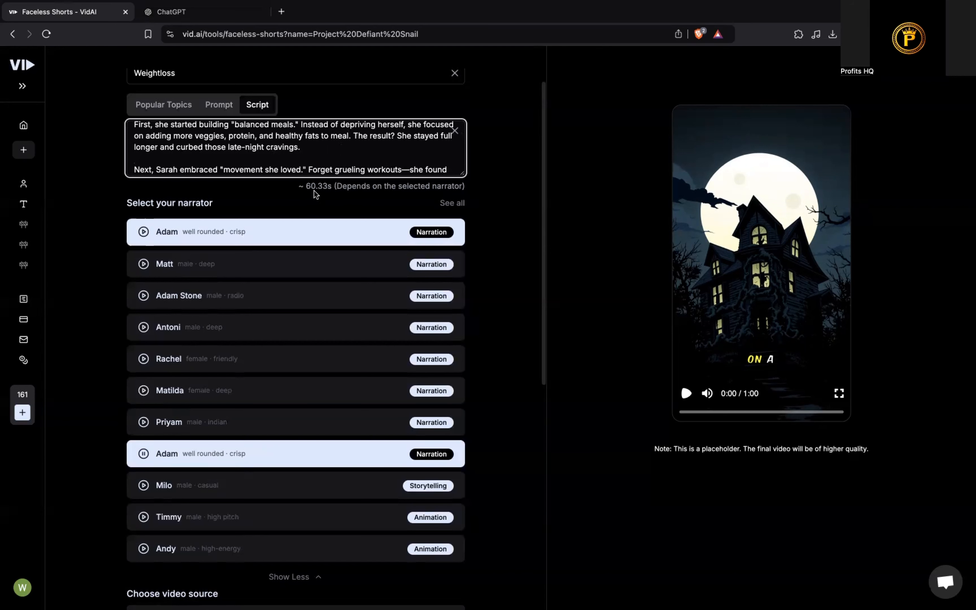
{"action": "scroll", "coordinate": [428, 142], "scroll_direction": "down", "scroll_amount": 1}
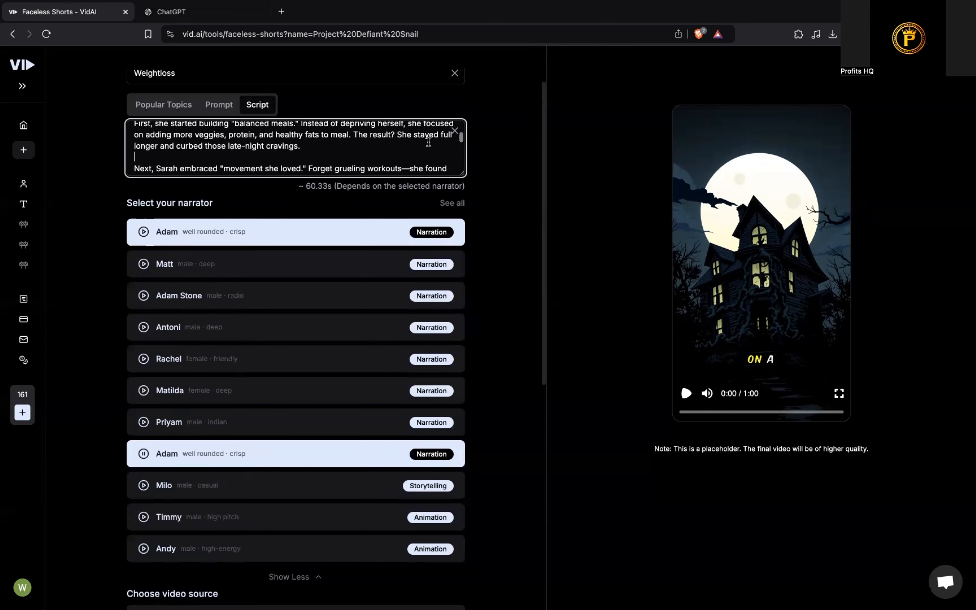
- Replace "in her living room" with "at her house" in the script paragraph starting "Next, Sarah embraced"
{"action": "scroll", "coordinate": [428, 142], "scroll_direction": "down", "scroll_amount": 1}
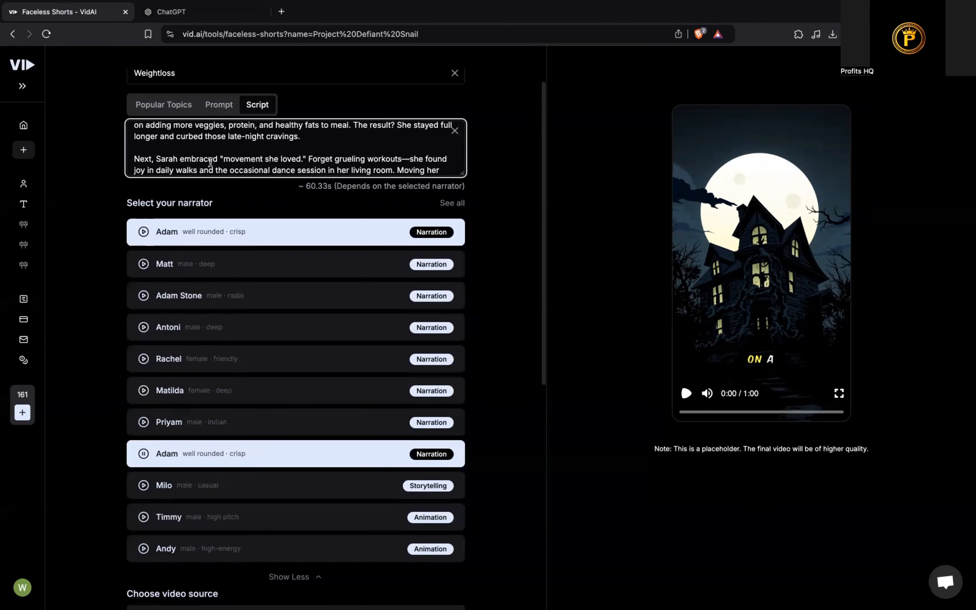
{"action": "scroll", "coordinate": [210, 162], "scroll_direction": "down", "scroll_amount": 1}
{"action": "scroll", "coordinate": [297, 165], "scroll_direction": "down", "scroll_amount": 1}
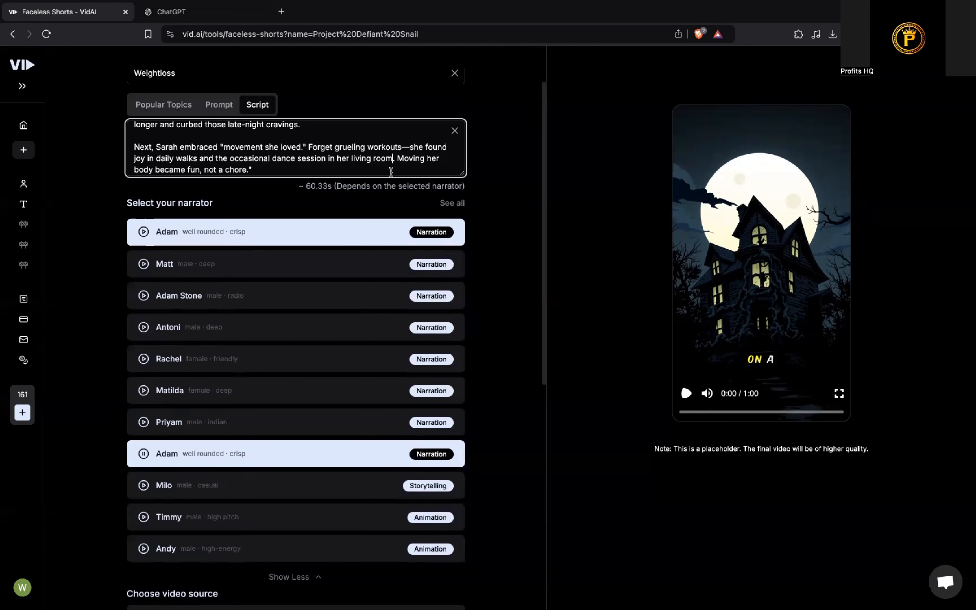
{"action": "left_click", "coordinate": [386, 158]}
{"action": "key", "text": "BackSpace"}
{"action": "key", "text": "BackSpace"}
{"action": "key", "text": "BackSpace"}
{"action": "key", "text": "BackSpace"}
{"action": "key", "text": "BackSpace"}
{"action": "key", "text": "BackSpace"}
{"action": "key", "text": "BackSpace"}
{"action": "key", "text": "BackSpace"}
{"action": "key", "text": "BackSpace"}
{"action": "key", "text": "BackSpace"}
{"action": "key", "text": "BackSpace"}
{"action": "key", "text": "BackSpace"}
{"action": "key", "text": "BackSpace"}
{"action": "key", "text": "BackSpace"}
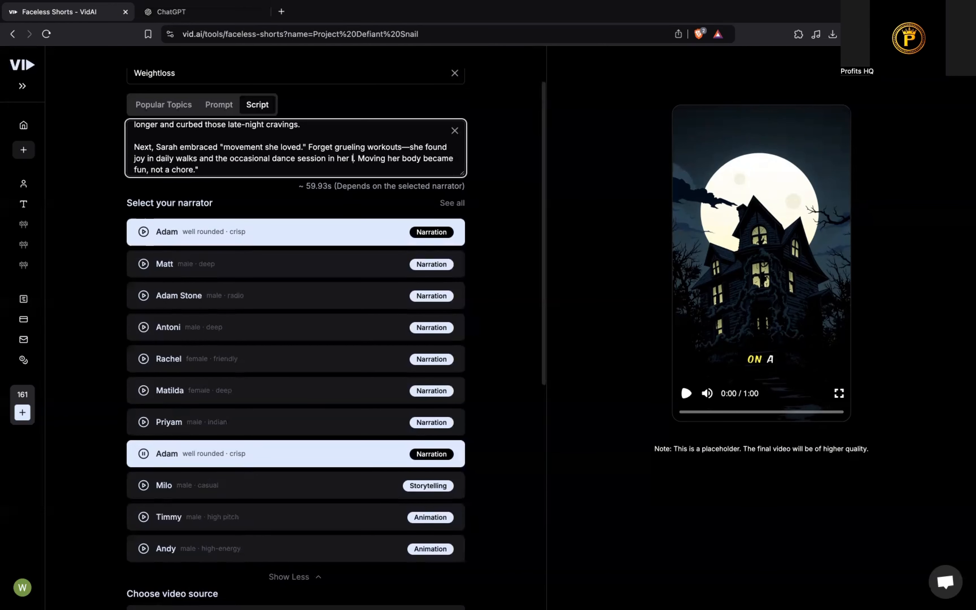
{"action": "key", "text": "BackSpace"}
{"action": "key", "text": "BackSpace"}
{"action": "key", "text": "BackSpace"}
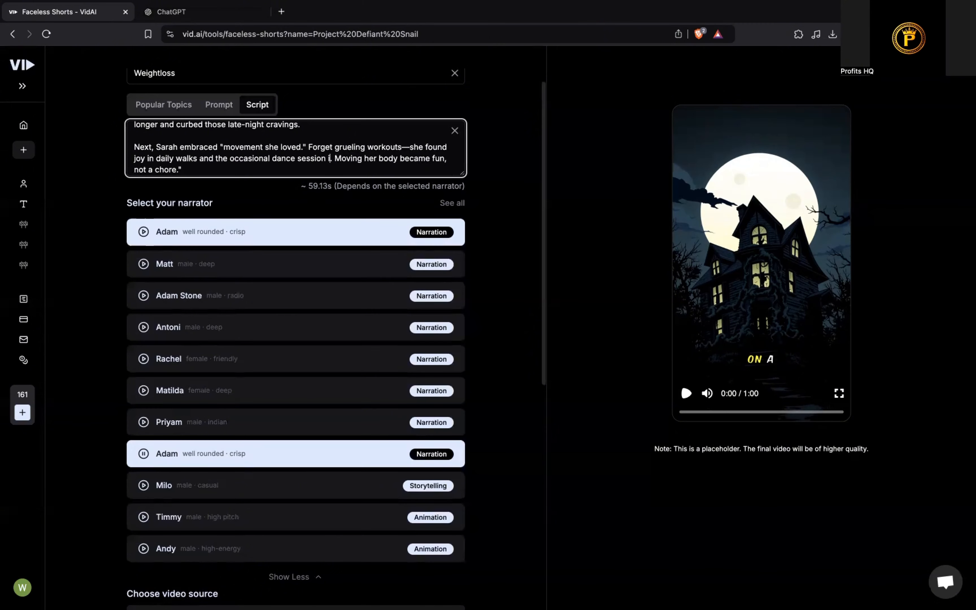
{"action": "key", "text": "BackSpace"}
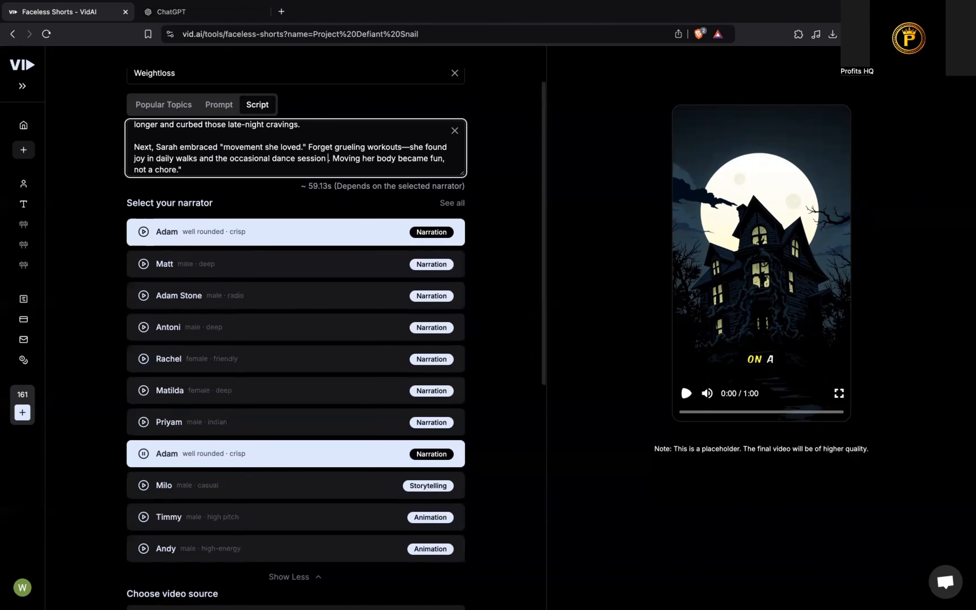
{"action": "type", "text": "at her hou"}
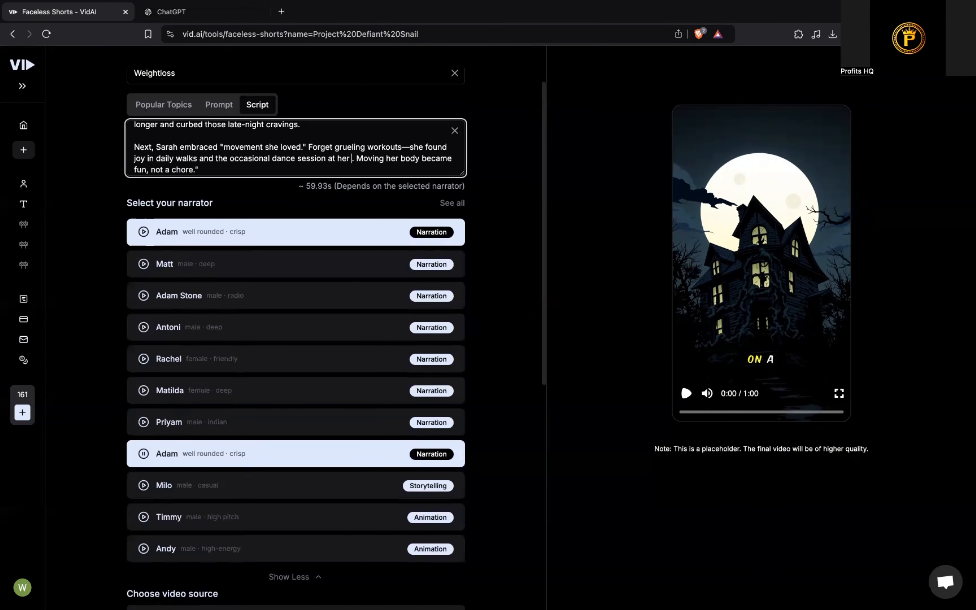
{"action": "type", "text": "se"}
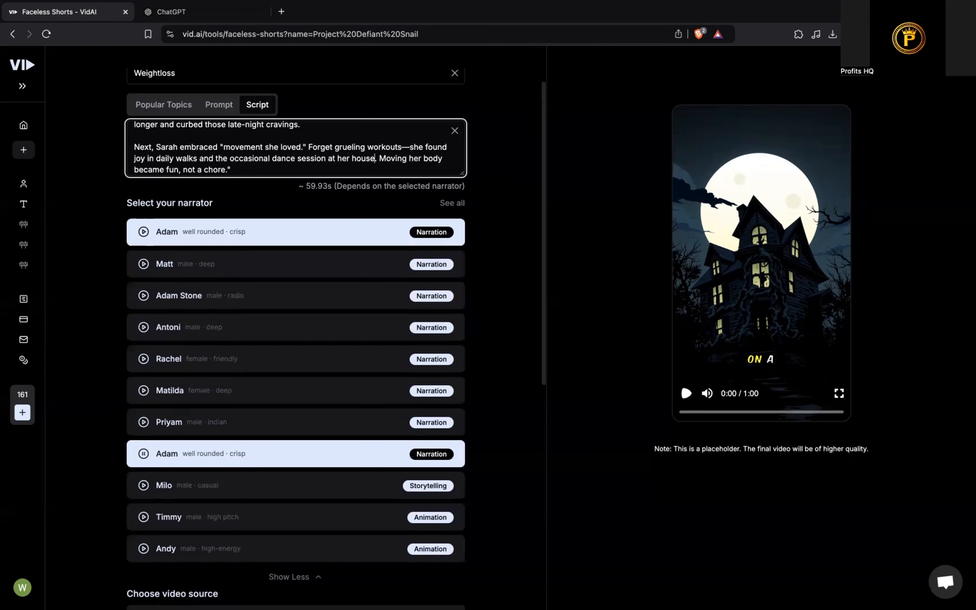
- Delete the stray closing quotation mark after "not a chore." in the script paragraph starting "Next, Sarah embraced"
{"action": "left_click", "coordinate": [355, 170]}
{"action": "scroll", "coordinate": [407, 161], "scroll_direction": "down", "scroll_amount": 1}
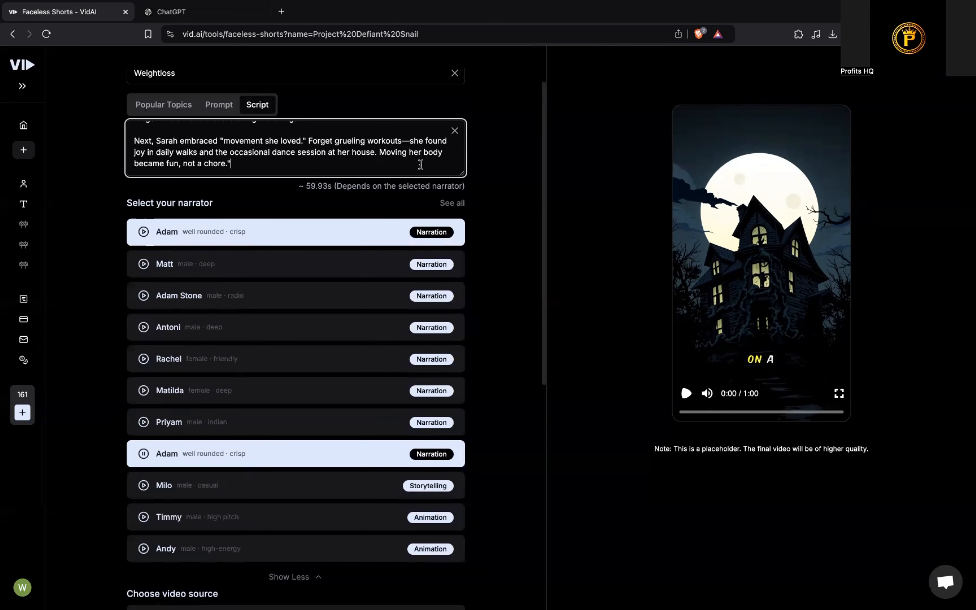
{"action": "key", "text": "BackSpace"}
- Check the rest of the script and the Comic Art source, and generate the short's content
{"action": "scroll", "coordinate": [244, 153], "scroll_direction": "down", "scroll_amount": 3}
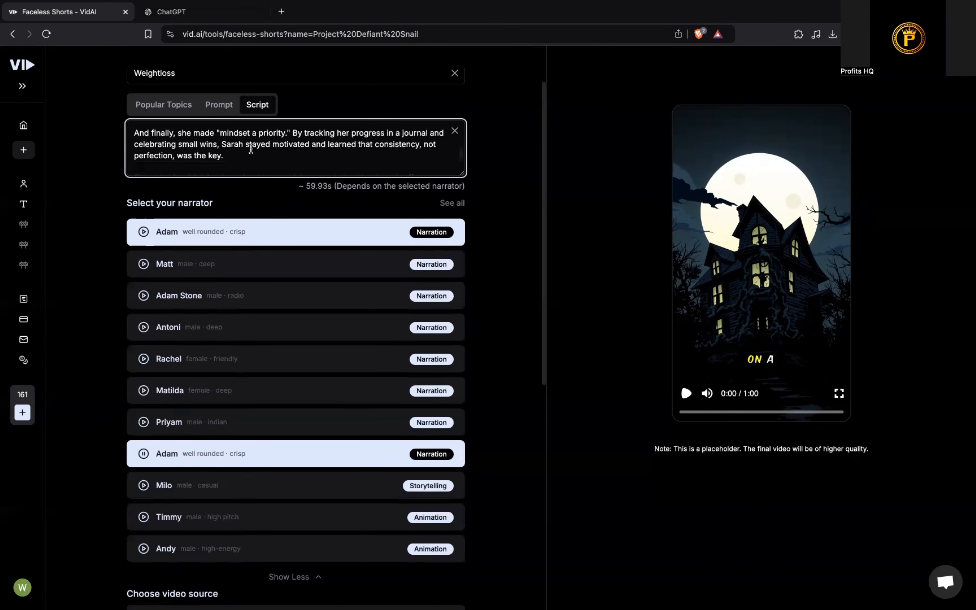
{"action": "scroll", "coordinate": [251, 148], "scroll_direction": "down", "scroll_amount": 6}
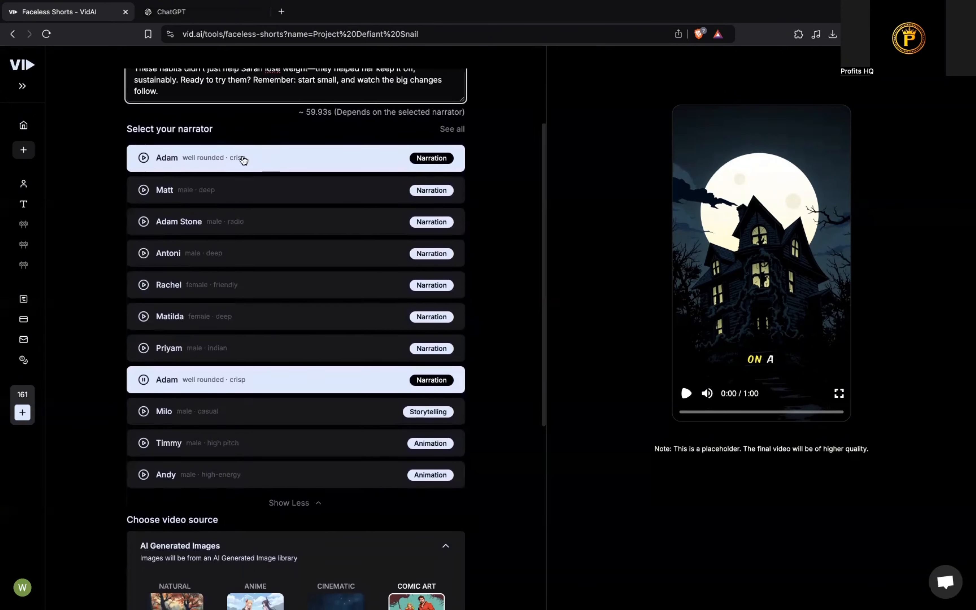
{"action": "scroll", "coordinate": [243, 160], "scroll_direction": "up", "scroll_amount": 3}
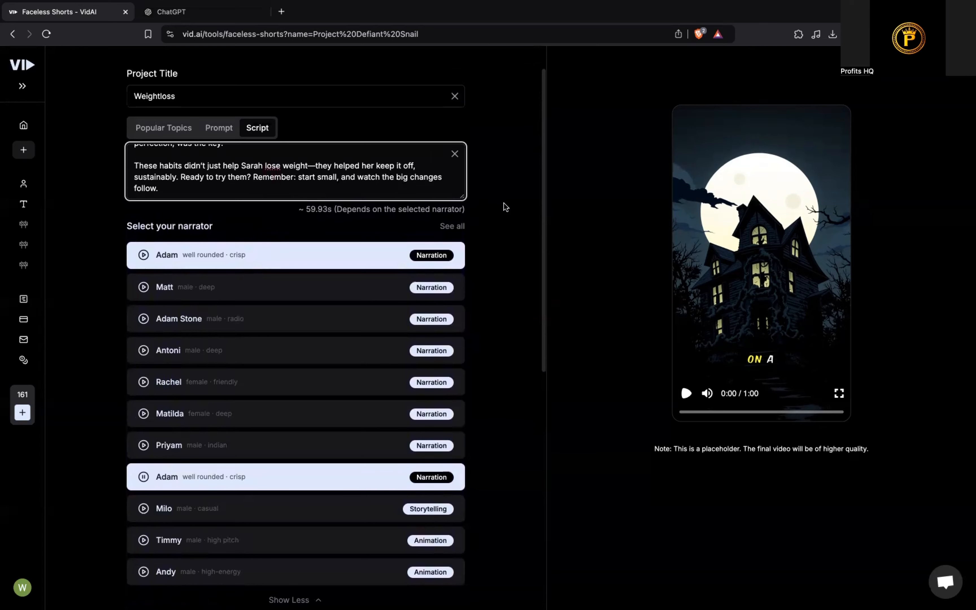
{"action": "scroll", "coordinate": [492, 215], "scroll_direction": "down", "scroll_amount": 6}
{"action": "scroll", "coordinate": [353, 190], "scroll_direction": "down", "scroll_amount": 5}
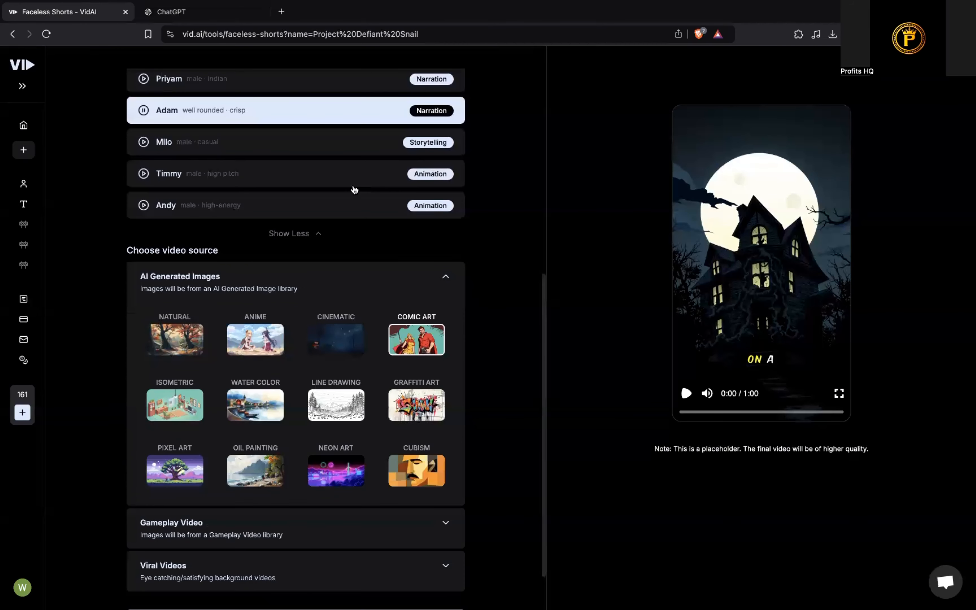
{"action": "scroll", "coordinate": [520, 395], "scroll_direction": "down", "scroll_amount": 1}
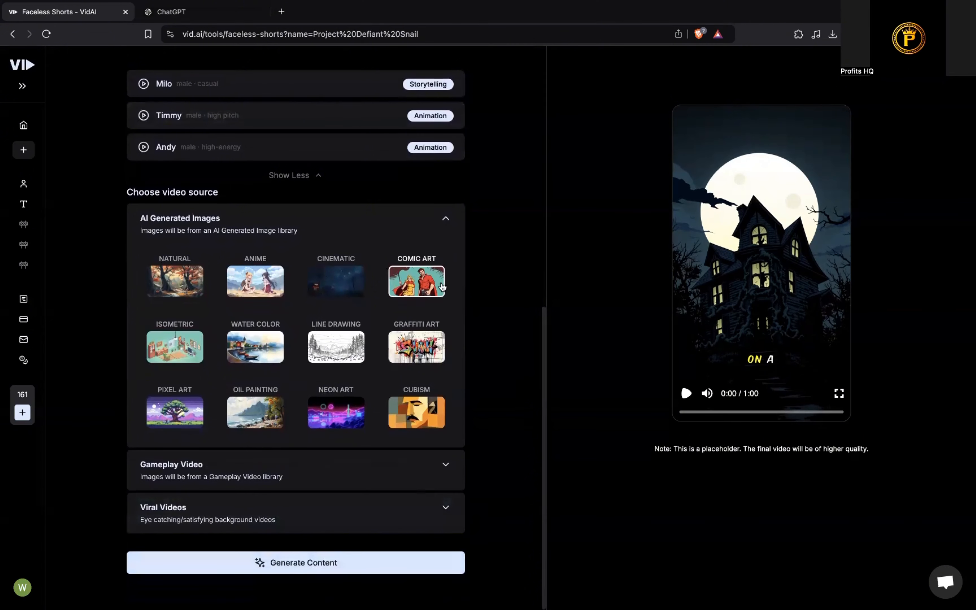
{"action": "left_click", "coordinate": [422, 560]}
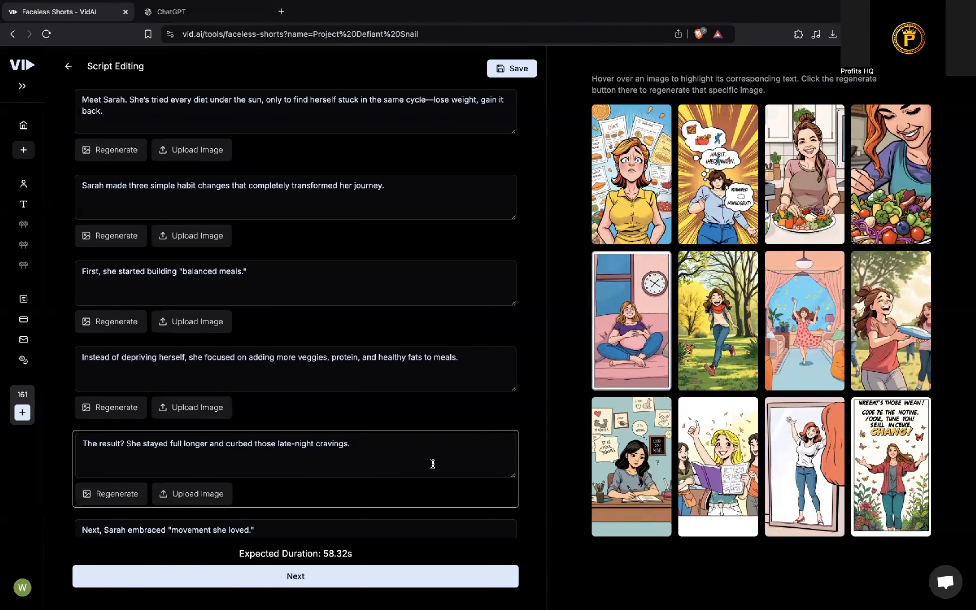
- Regenerate the image for the line "Sarah made three simple habit changes" four times without a custom prompt and inspect the last version enlarged
{"action": "mouse_move", "coordinate": [705, 214]}
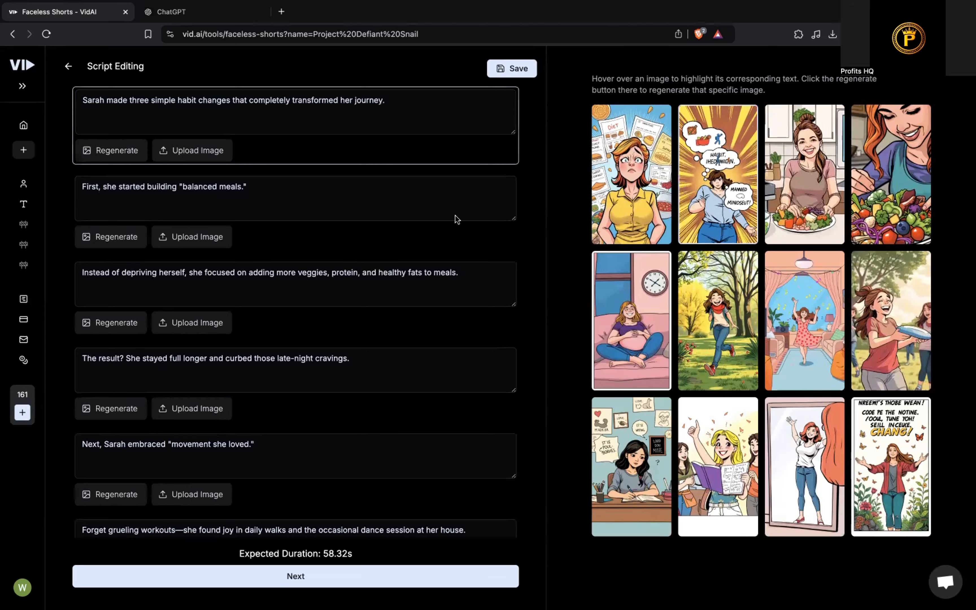
{"action": "scroll", "coordinate": [456, 220], "scroll_direction": "up", "scroll_amount": 2}
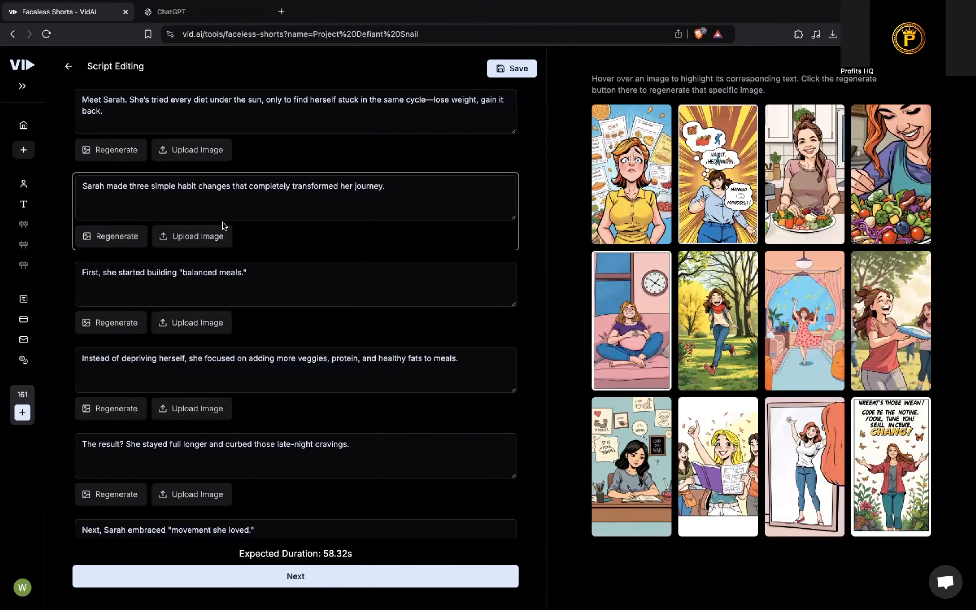
{"action": "left_click", "coordinate": [129, 237]}
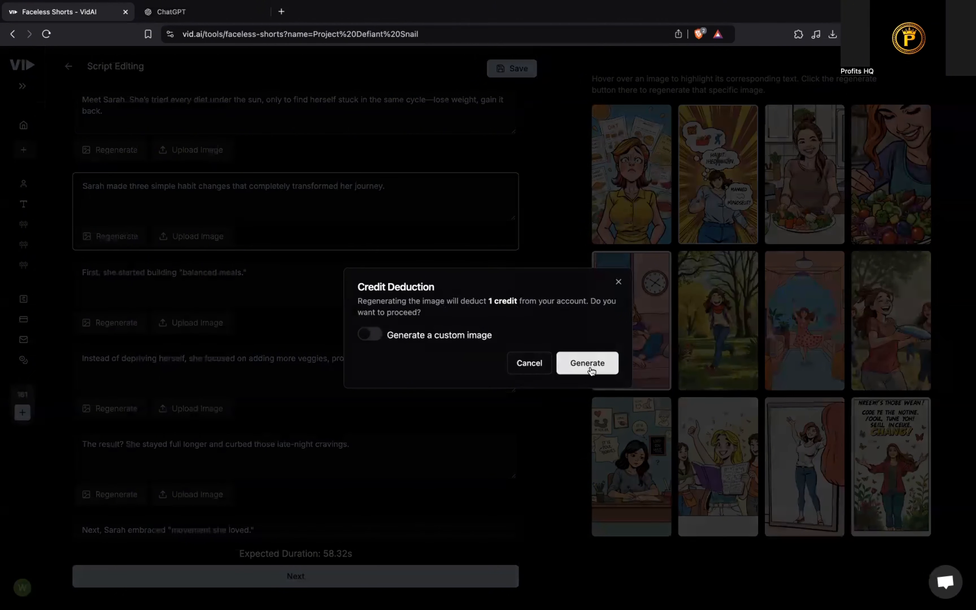
{"action": "left_click", "coordinate": [600, 372]}
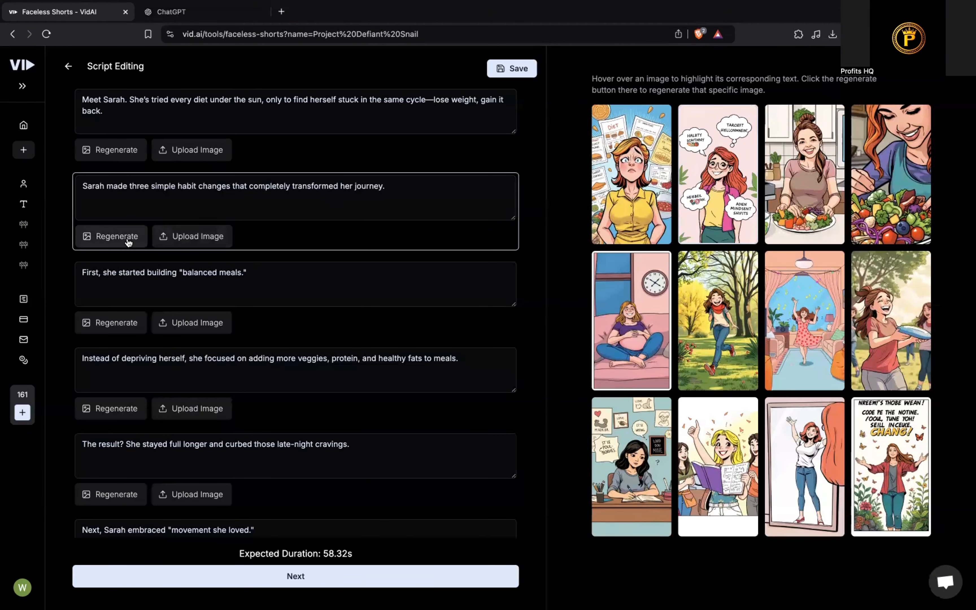
{"action": "left_click", "coordinate": [126, 241]}
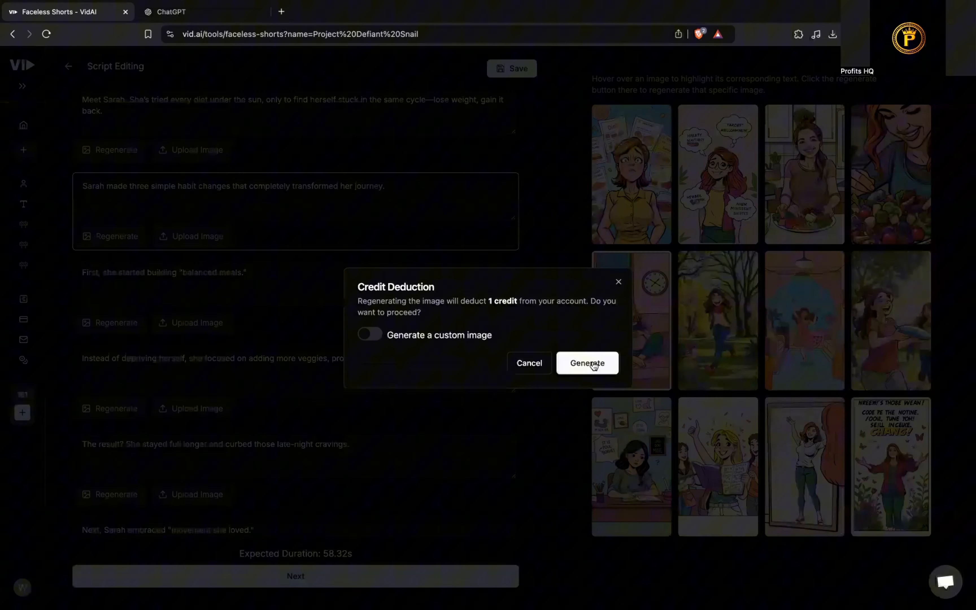
{"action": "left_click", "coordinate": [592, 361]}
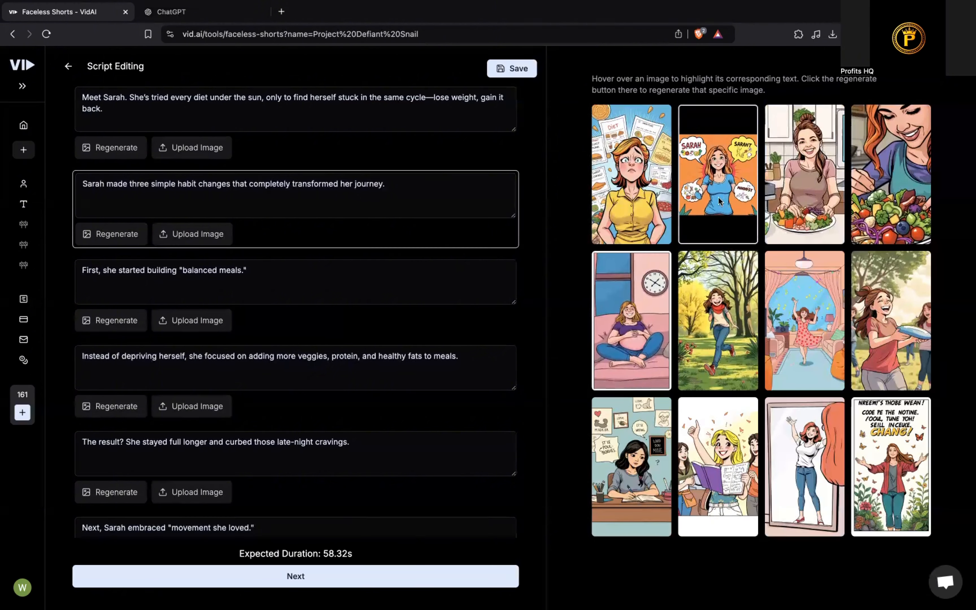
{"action": "left_click", "coordinate": [97, 236]}
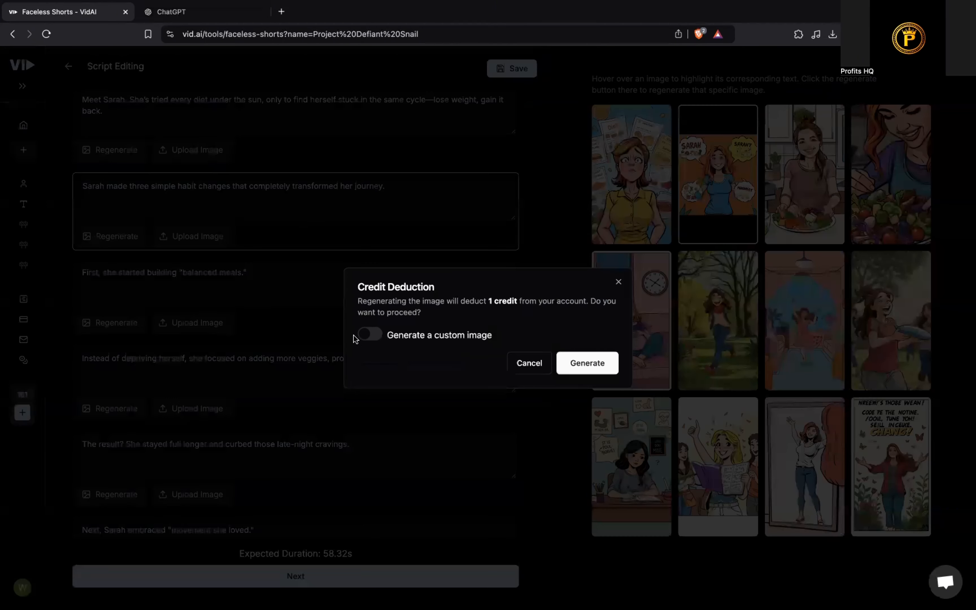
{"action": "left_click", "coordinate": [588, 369]}
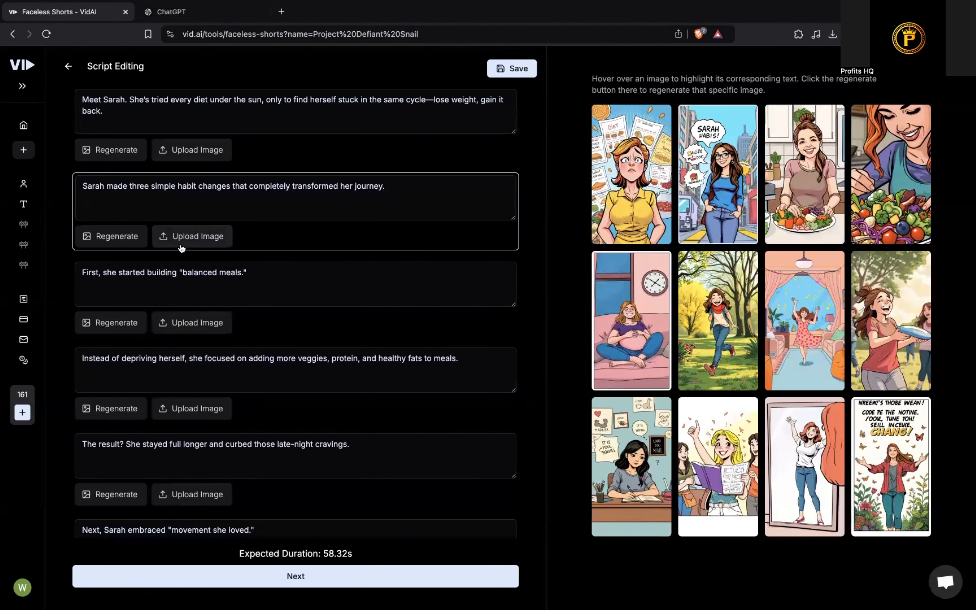
{"action": "left_click", "coordinate": [115, 236]}
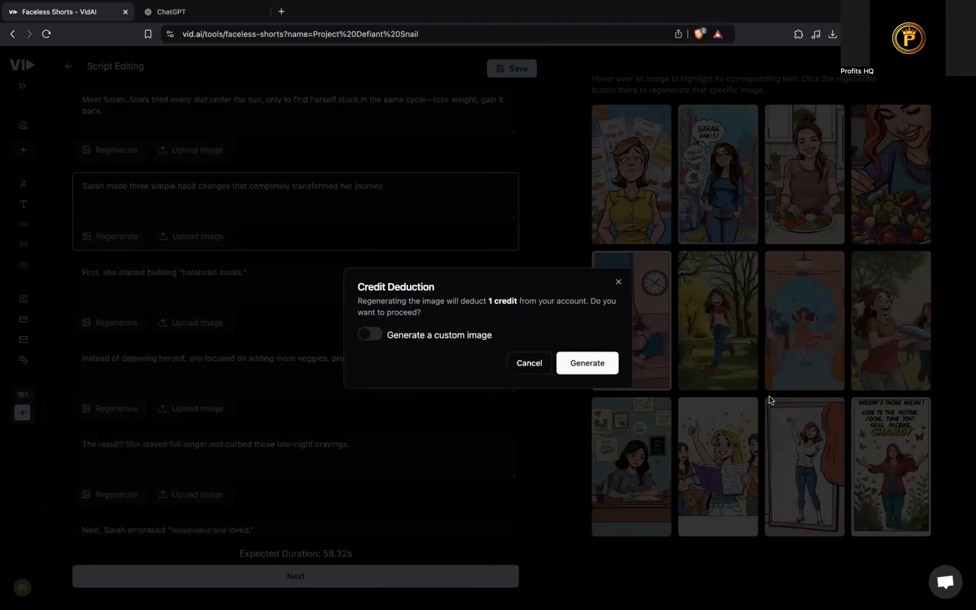
{"action": "left_click", "coordinate": [602, 375]}
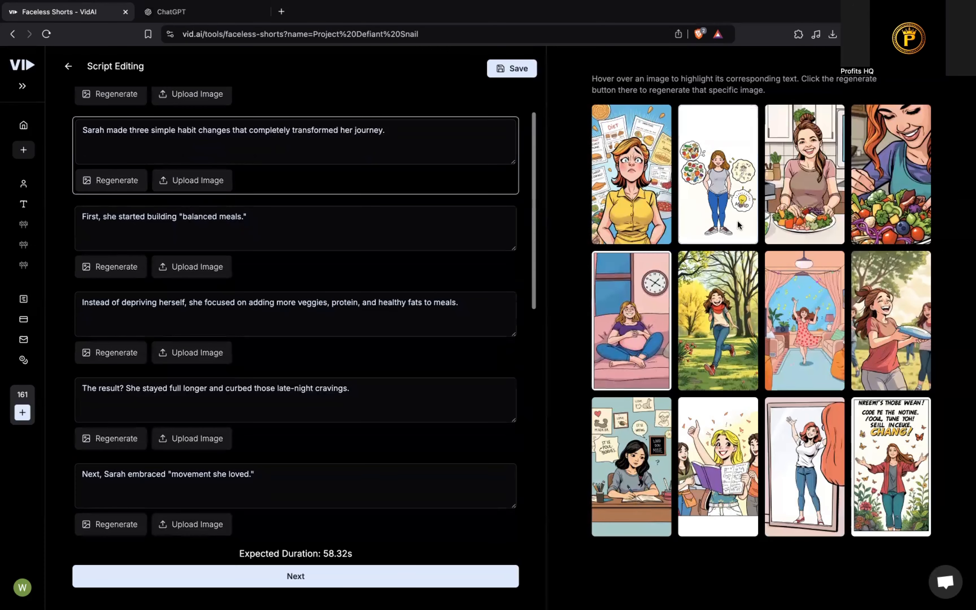
{"action": "left_click", "coordinate": [737, 220]}
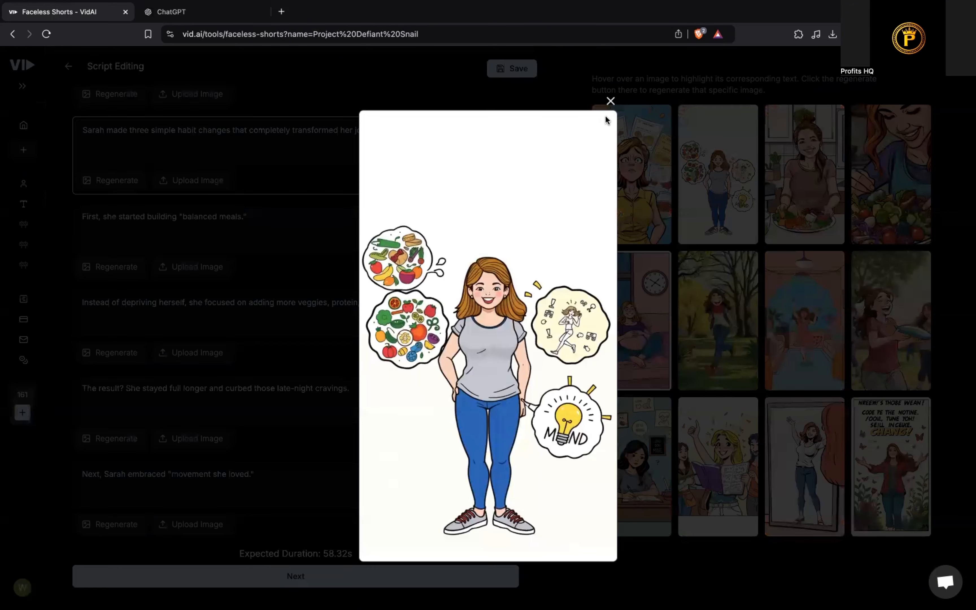
{"action": "left_click", "coordinate": [610, 102]}
- Regenerate the images for the opening "Meet Sarah" line and the line starting "The result? She stayed full longer"
{"action": "scroll", "coordinate": [506, 260], "scroll_direction": "up", "scroll_amount": 2}
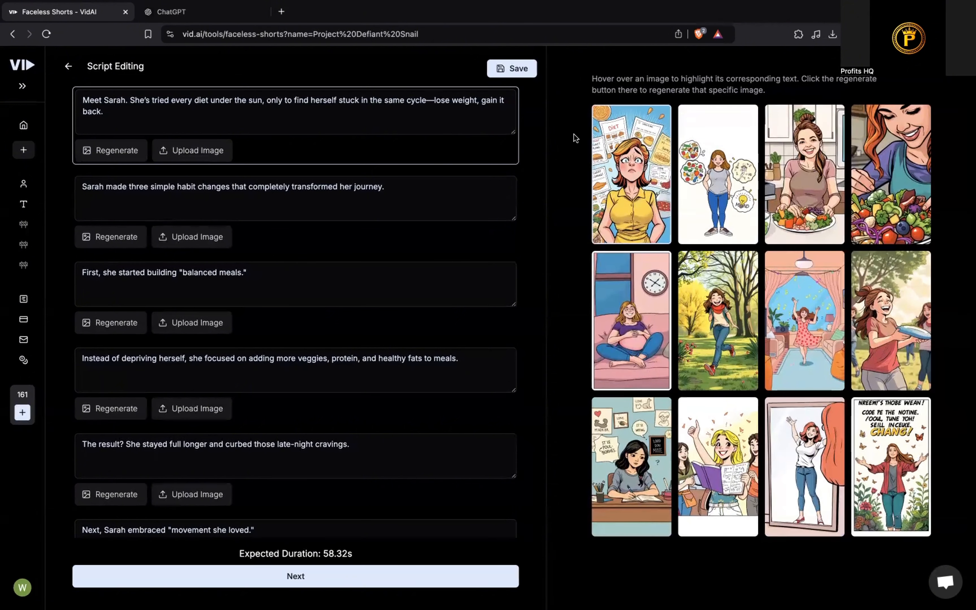
{"action": "left_click", "coordinate": [146, 153]}
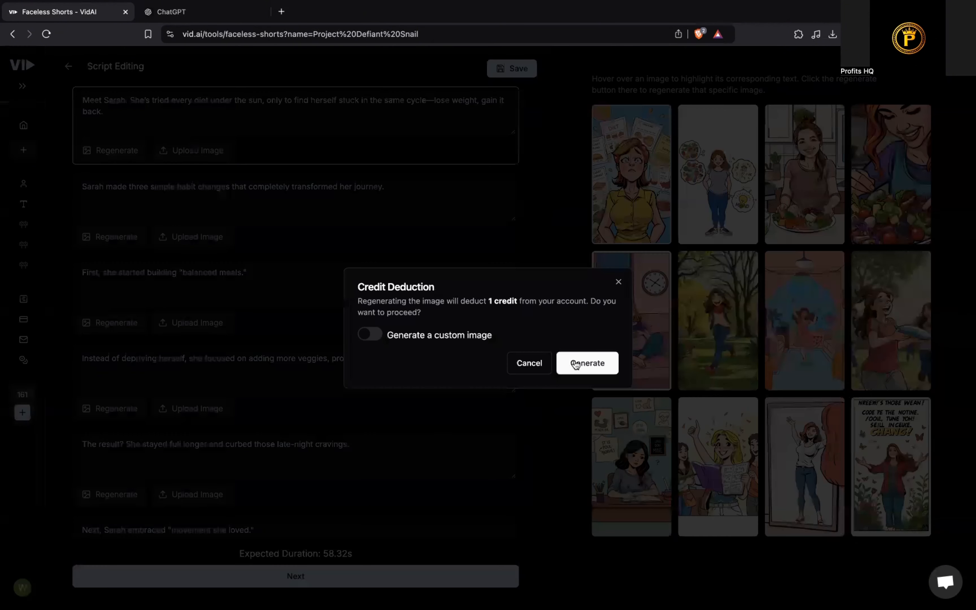
{"action": "left_click", "coordinate": [573, 363]}
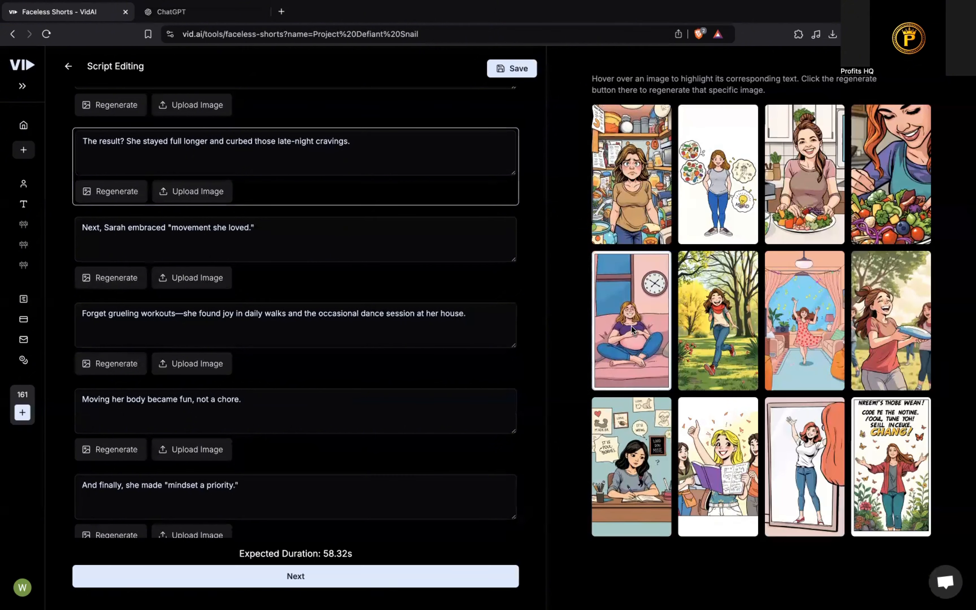
{"action": "left_click", "coordinate": [129, 196]}
{"action": "left_click", "coordinate": [575, 369]}
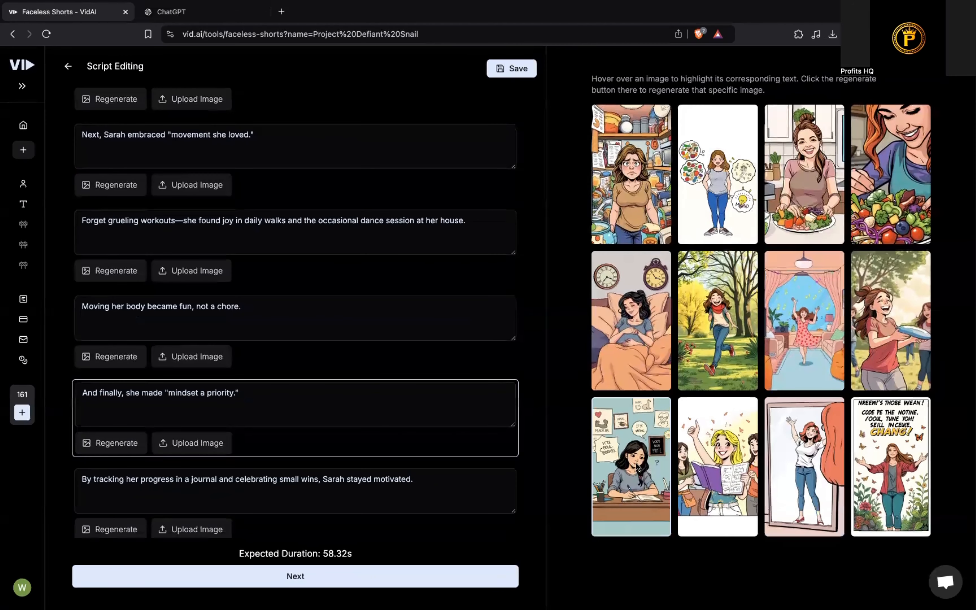
- Regenerate the image for the line "And finally, she made 'mindset a priority'" three times without a custom prompt
{"action": "left_click", "coordinate": [129, 443]}
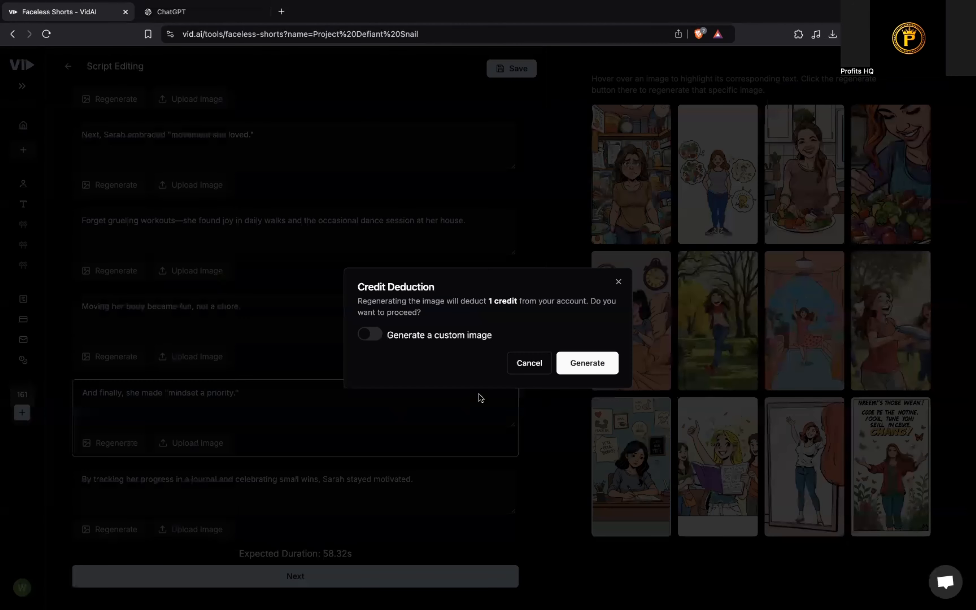
{"action": "left_click", "coordinate": [587, 375]}
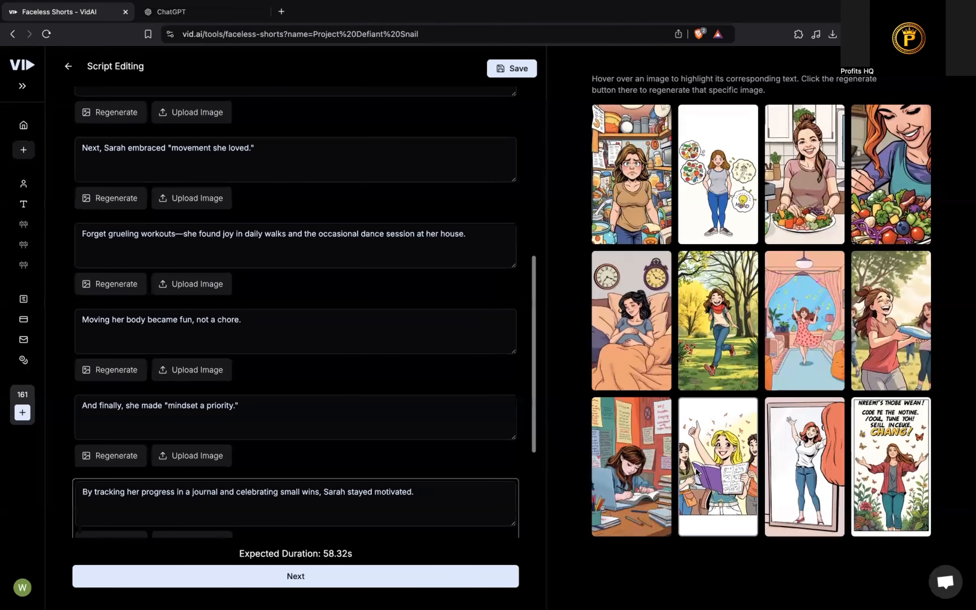
{"action": "left_click", "coordinate": [131, 447]}
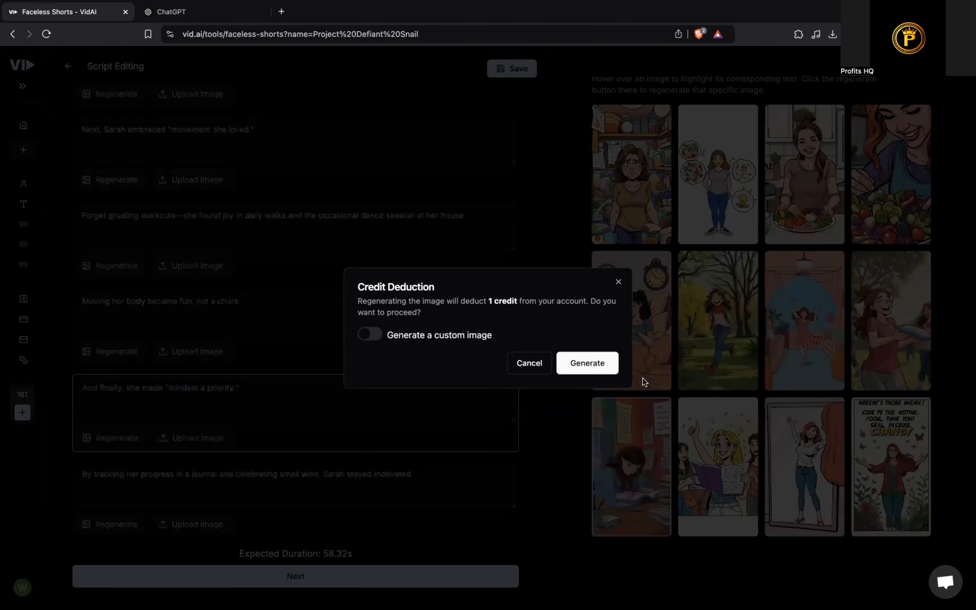
{"action": "left_click", "coordinate": [609, 371]}
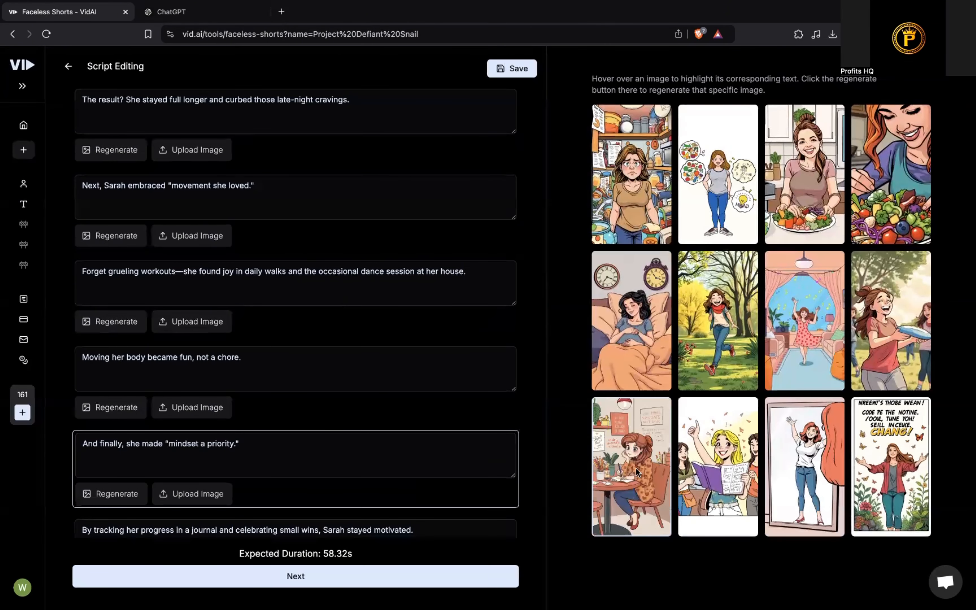
{"action": "left_click", "coordinate": [128, 499]}
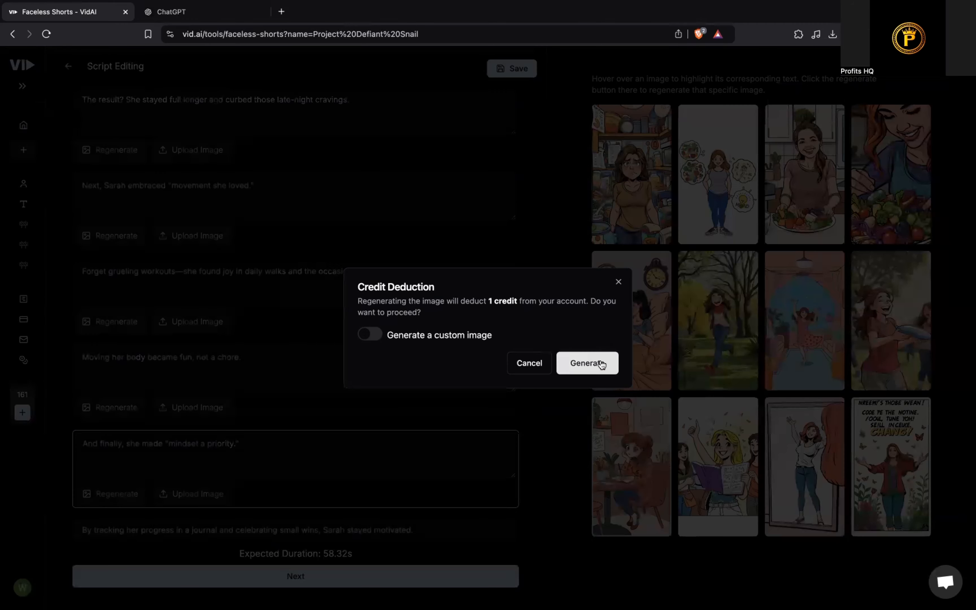
{"action": "left_click", "coordinate": [600, 362]}
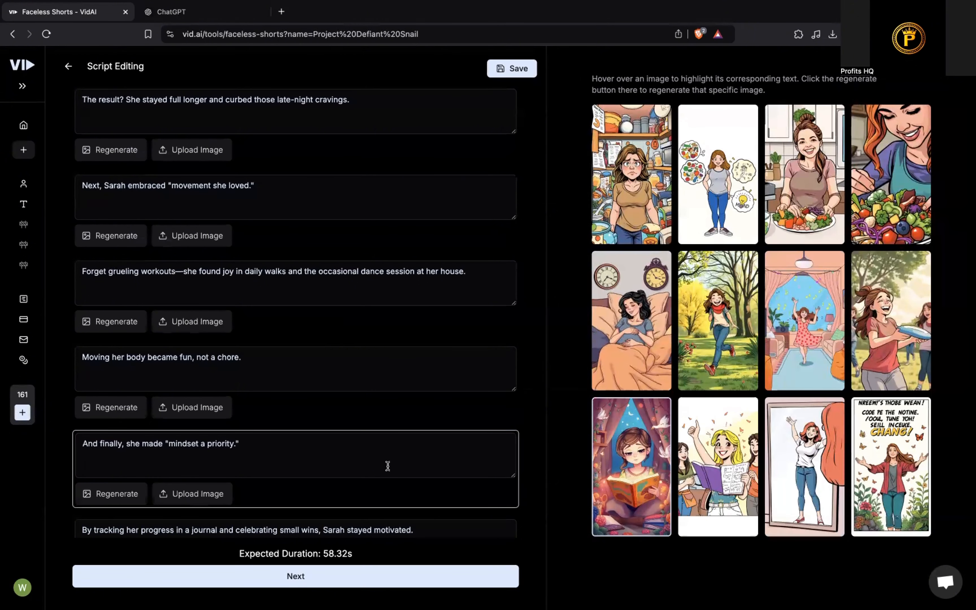
- Regenerate the image for the line starting "By tracking her progress in a journal" three times without a custom prompt, inspecting versions enlarged
{"action": "scroll", "coordinate": [444, 460], "scroll_direction": "down", "scroll_amount": 2}
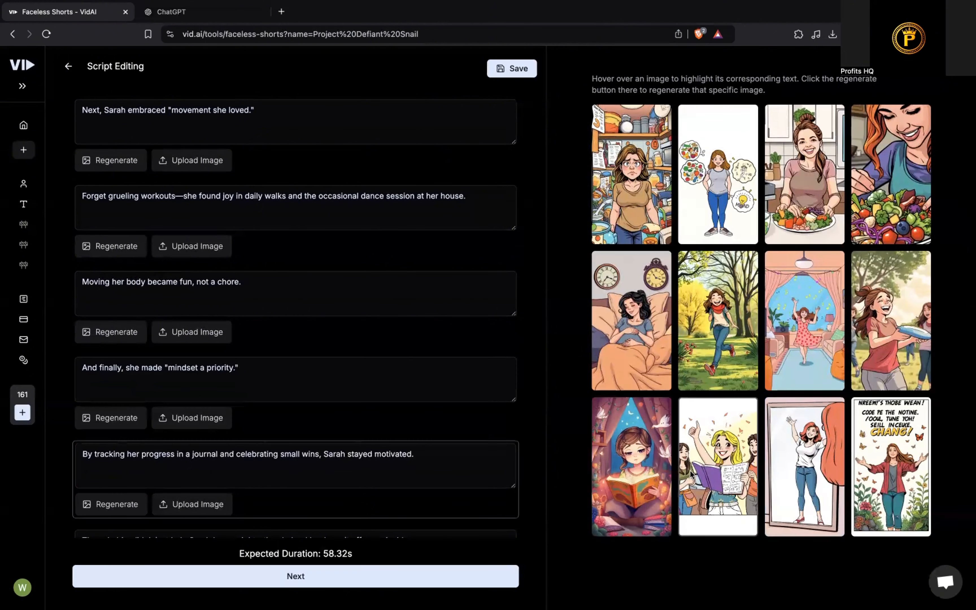
{"action": "scroll", "coordinate": [451, 447], "scroll_direction": "down", "scroll_amount": 4}
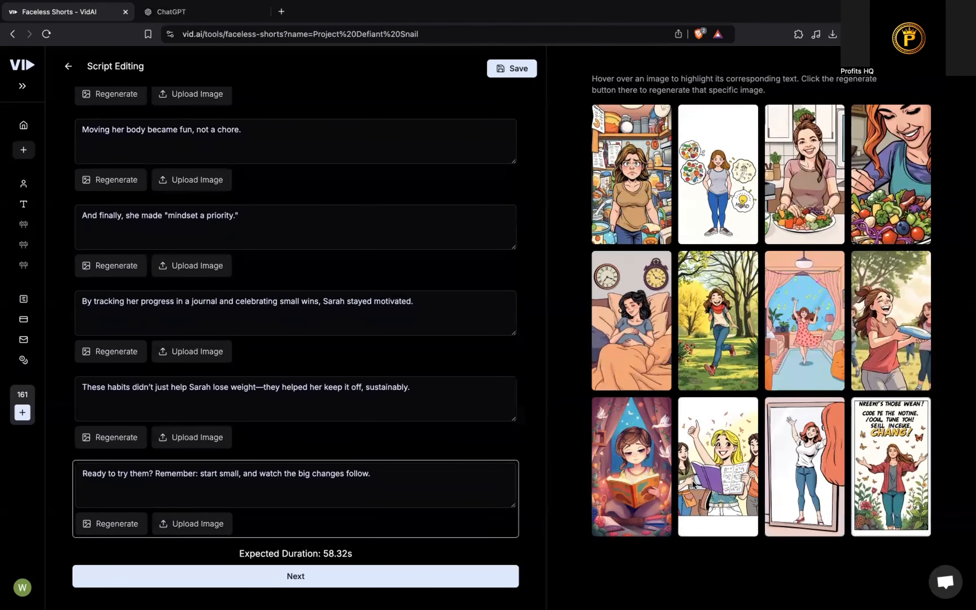
{"action": "left_click", "coordinate": [717, 477]}
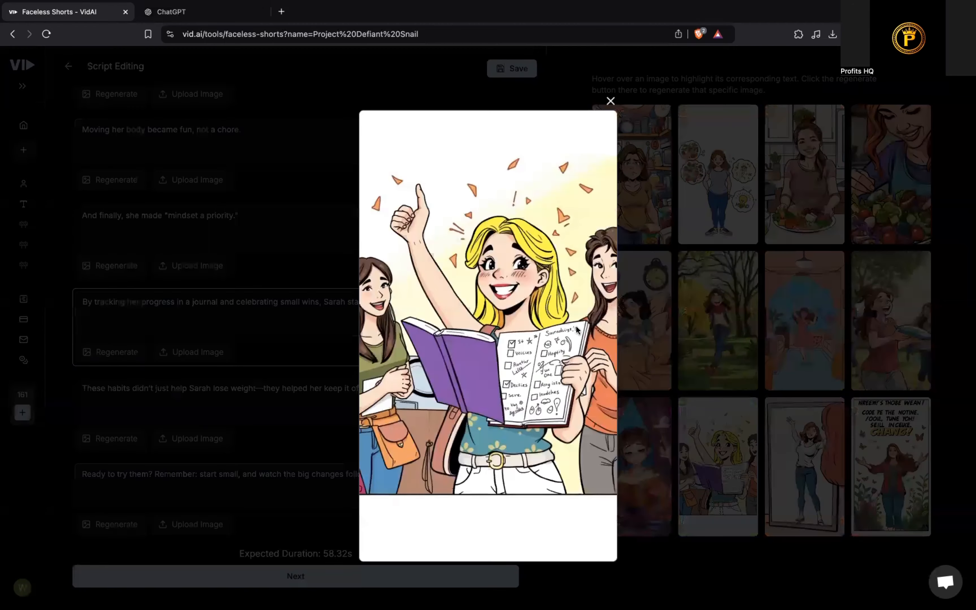
{"action": "left_click", "coordinate": [610, 102]}
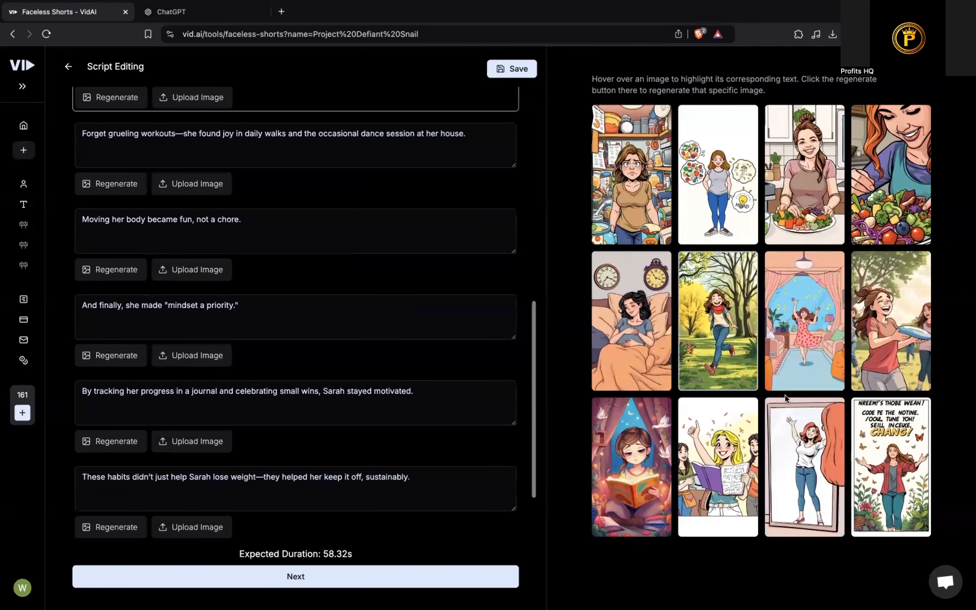
{"action": "left_click", "coordinate": [121, 441]}
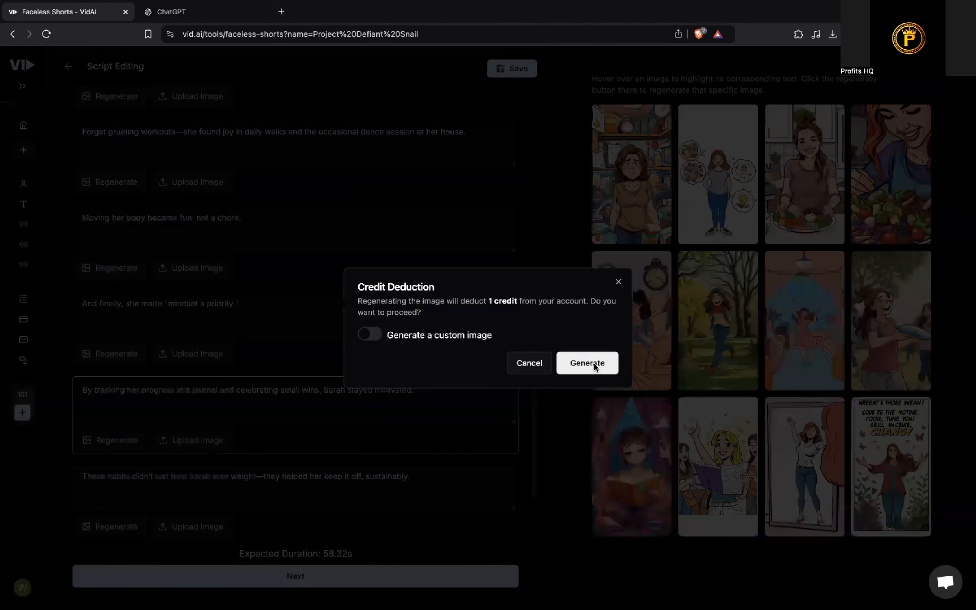
{"action": "left_click", "coordinate": [594, 365]}
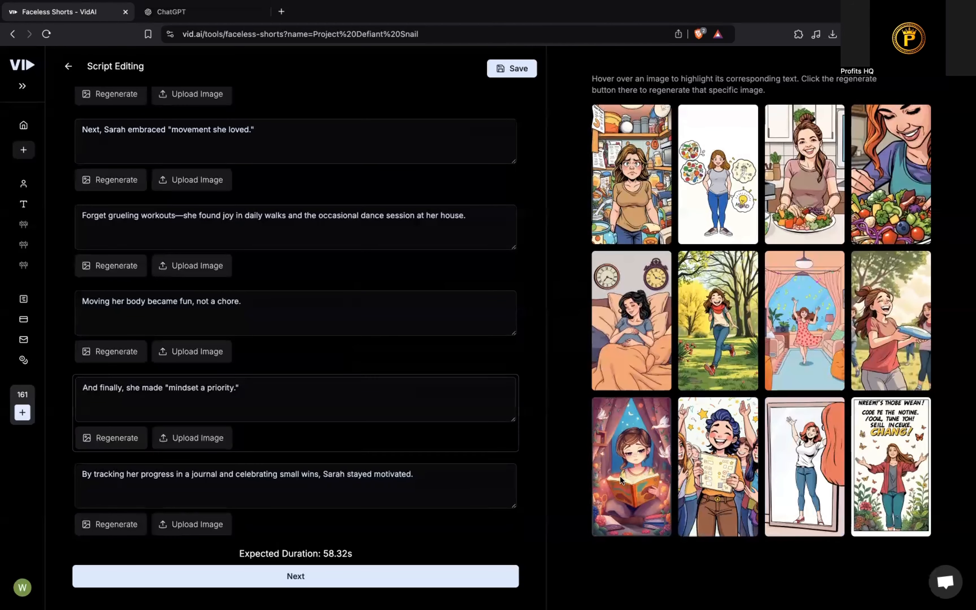
{"action": "left_click", "coordinate": [701, 468]}
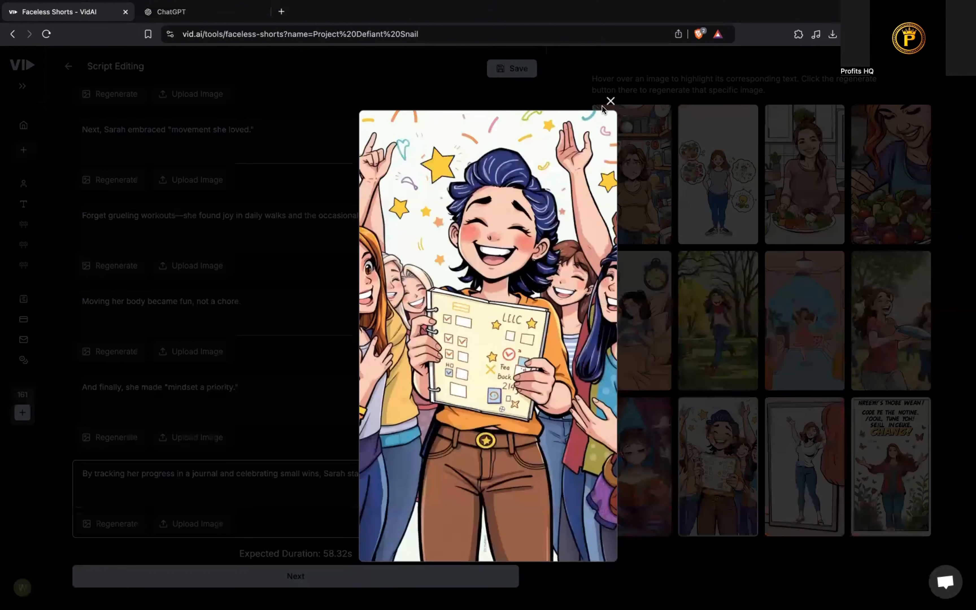
{"action": "left_click", "coordinate": [610, 101]}
{"action": "scroll", "coordinate": [352, 353], "scroll_direction": "down", "scroll_amount": 10}
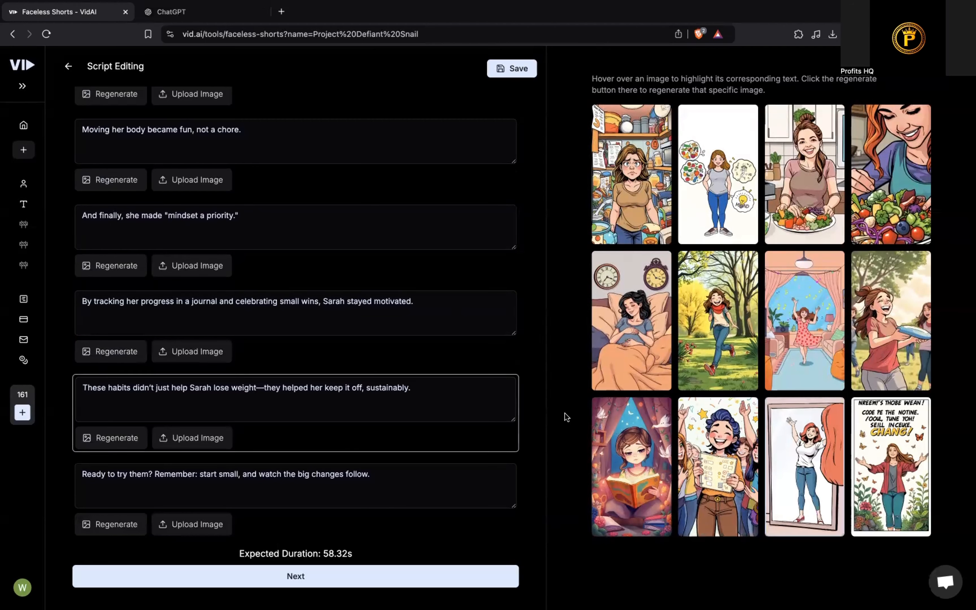
{"action": "left_click", "coordinate": [131, 358]}
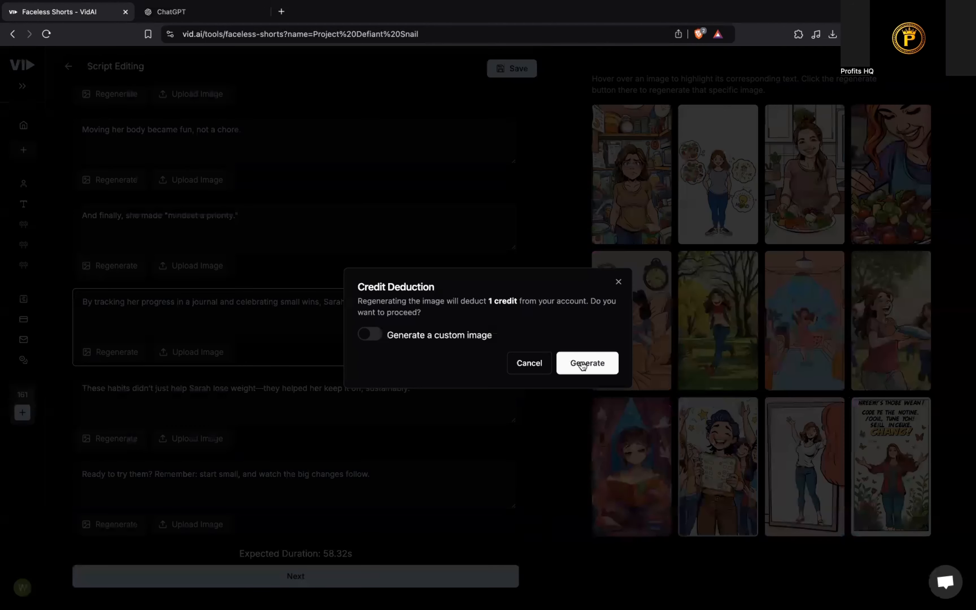
{"action": "left_click", "coordinate": [584, 364]}
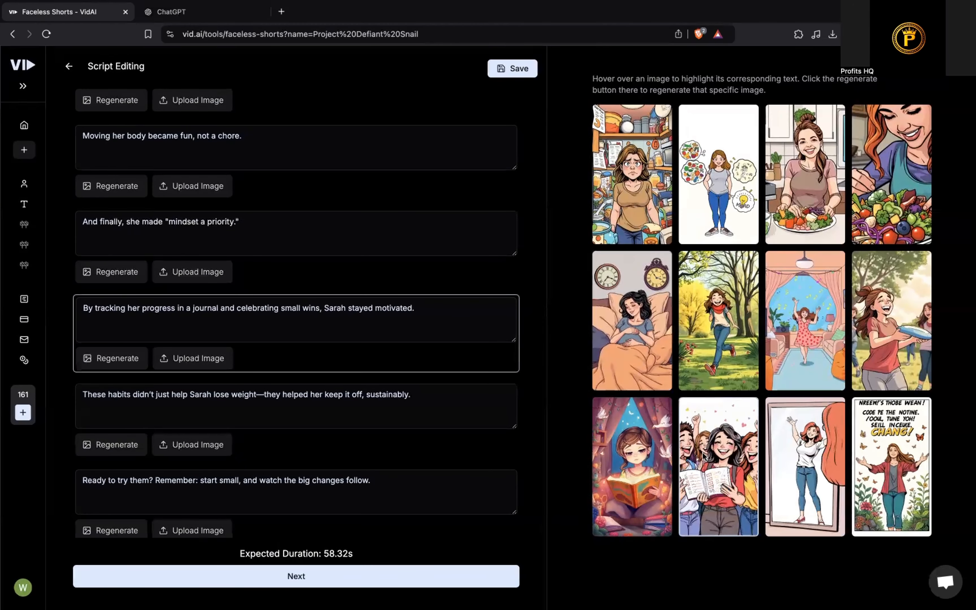
{"action": "left_click", "coordinate": [112, 359]}
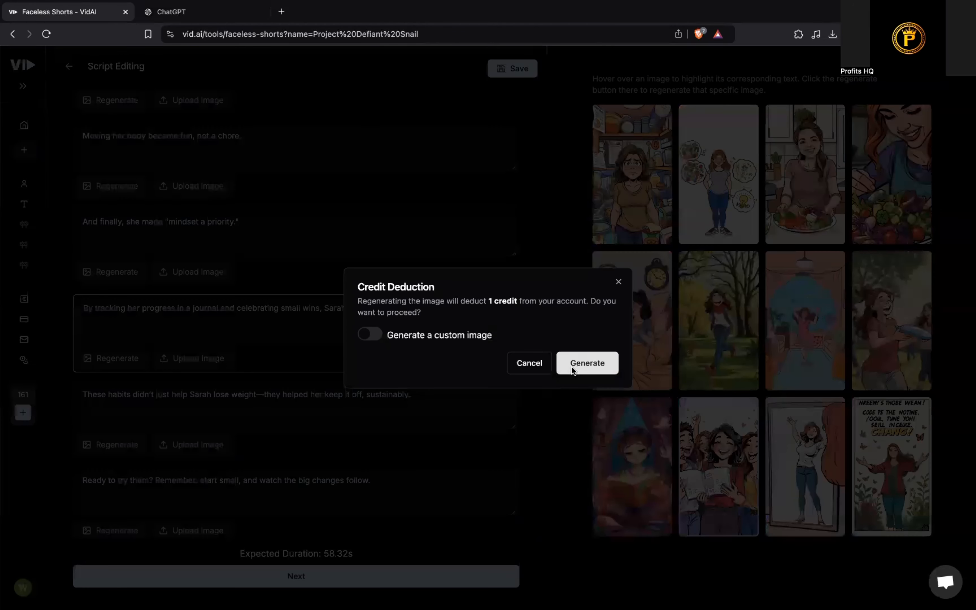
{"action": "left_click", "coordinate": [572, 365]}
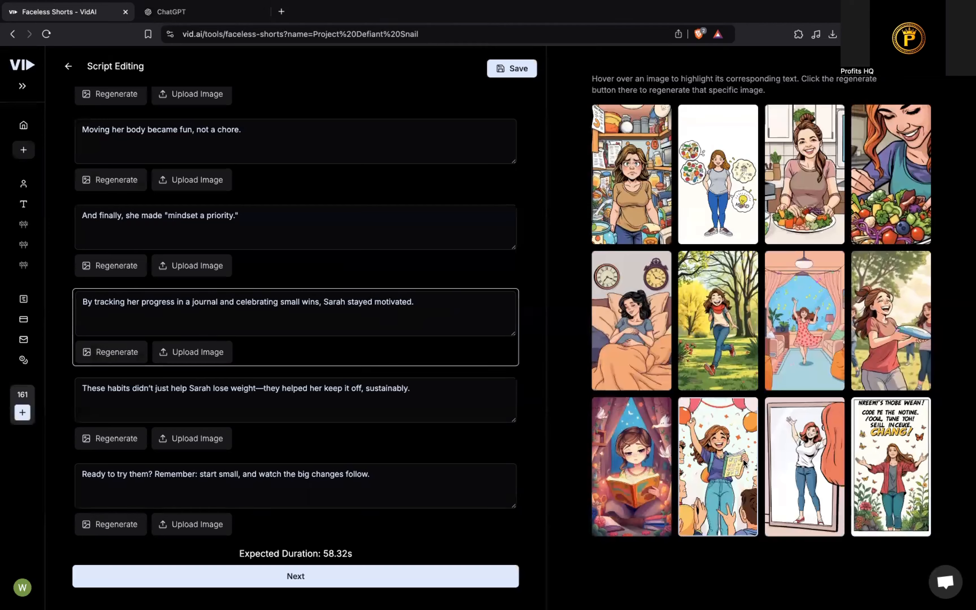
{"action": "left_click", "coordinate": [745, 463]}
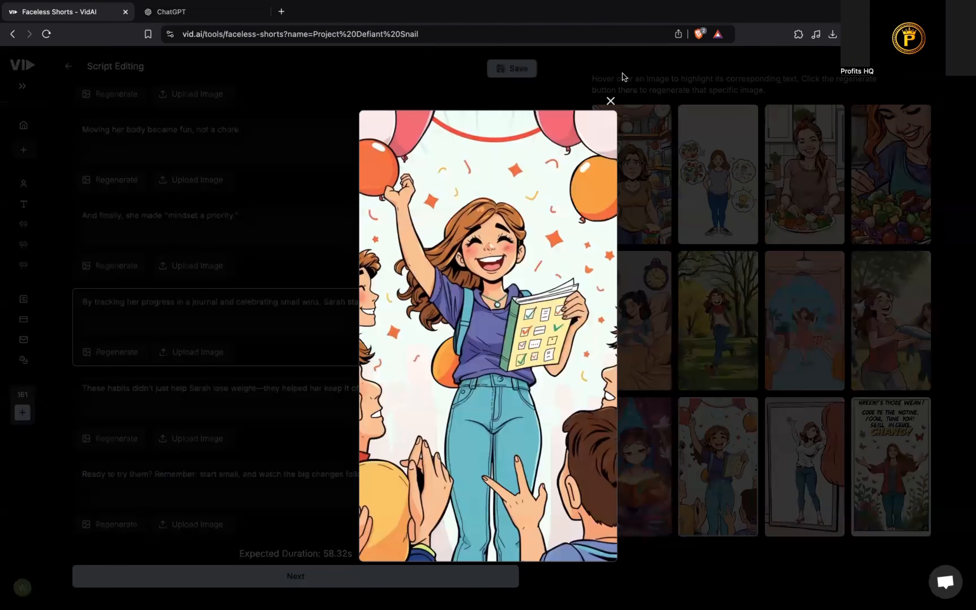
{"action": "left_click", "coordinate": [610, 101]}
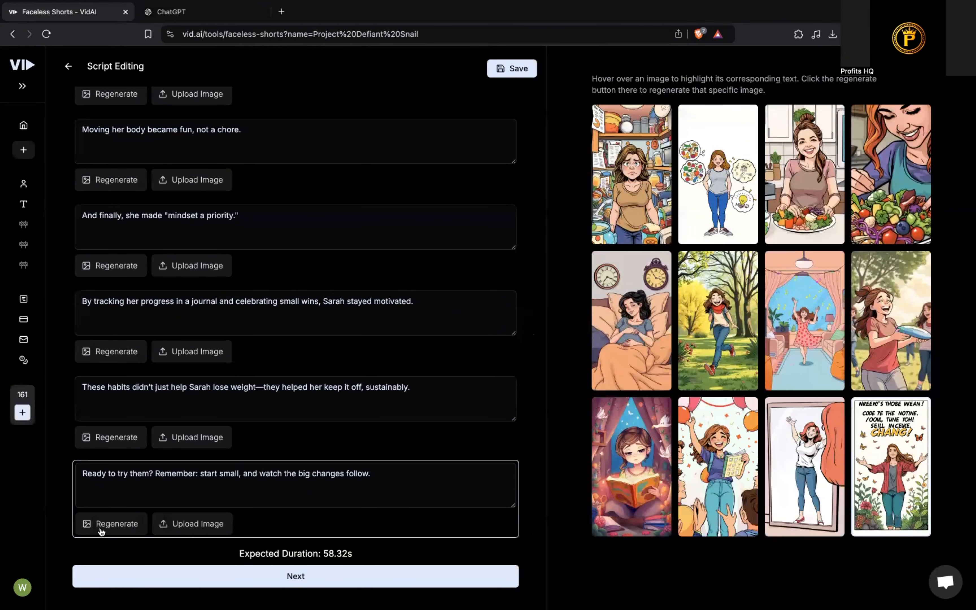
- Regenerate the image for the closing line starting "Ready to try them?" twice without a custom prompt
{"action": "left_click", "coordinate": [100, 528]}
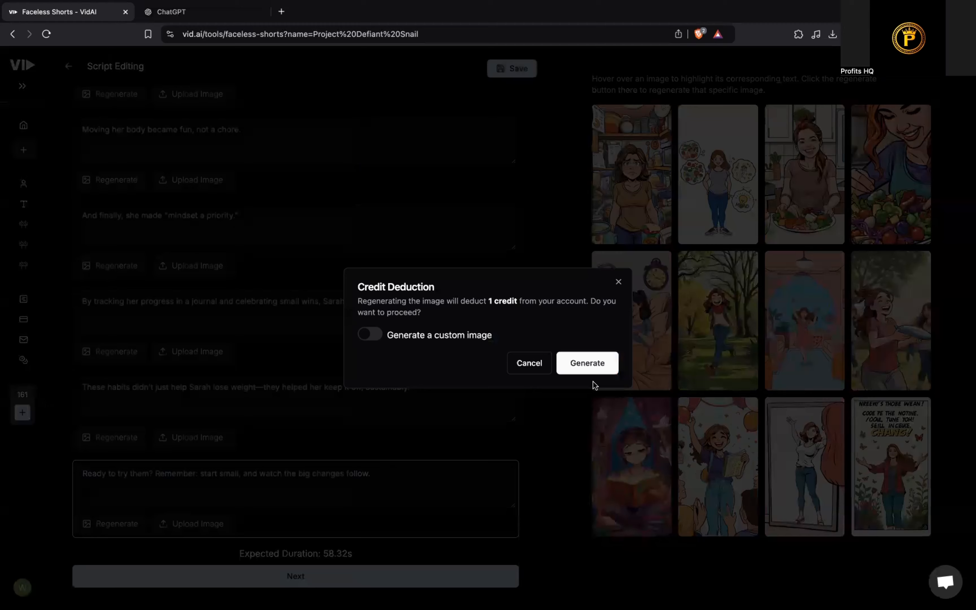
{"action": "left_click", "coordinate": [611, 368]}
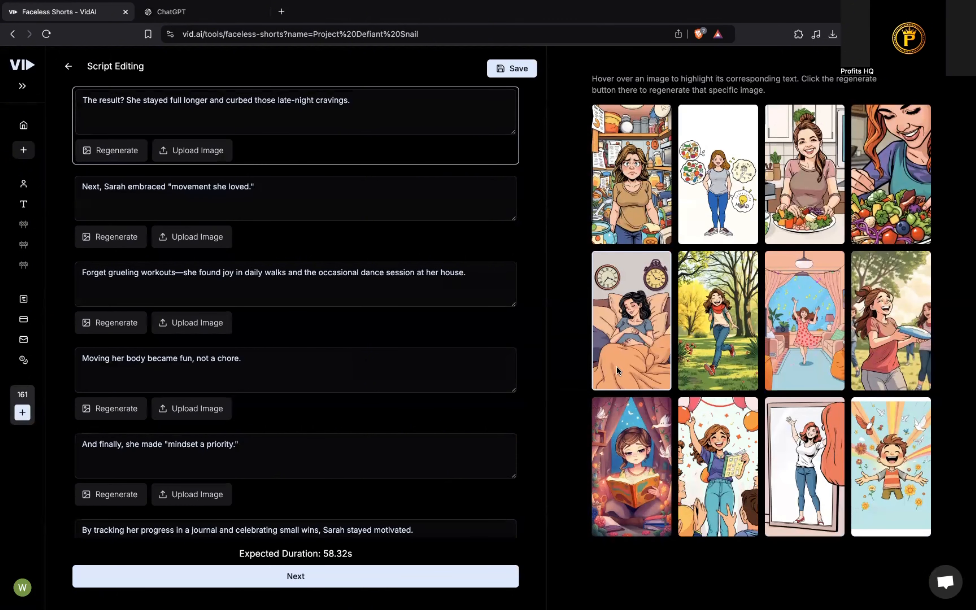
{"action": "scroll", "coordinate": [267, 470], "scroll_direction": "down", "scroll_amount": 6}
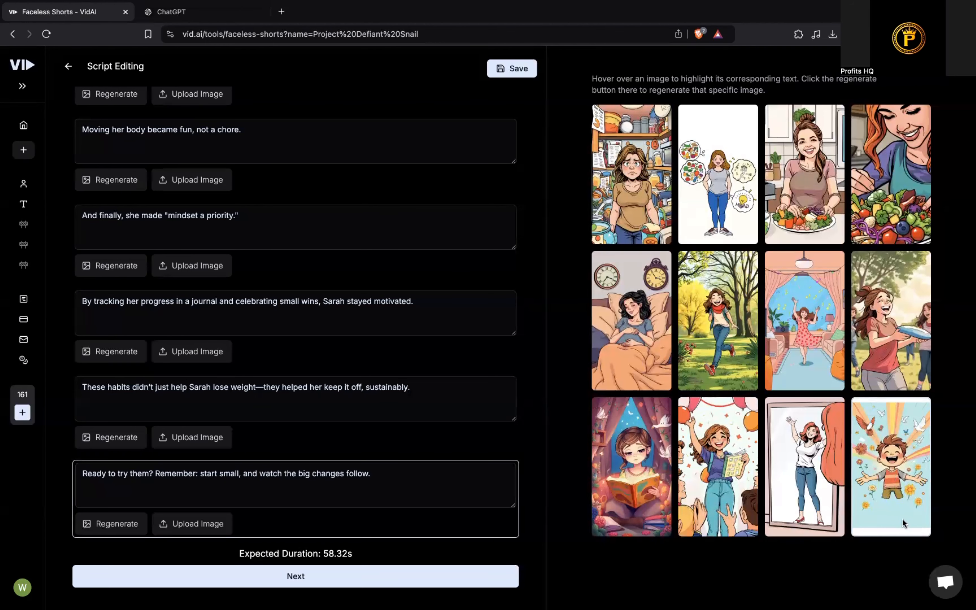
{"action": "left_click", "coordinate": [132, 529]}
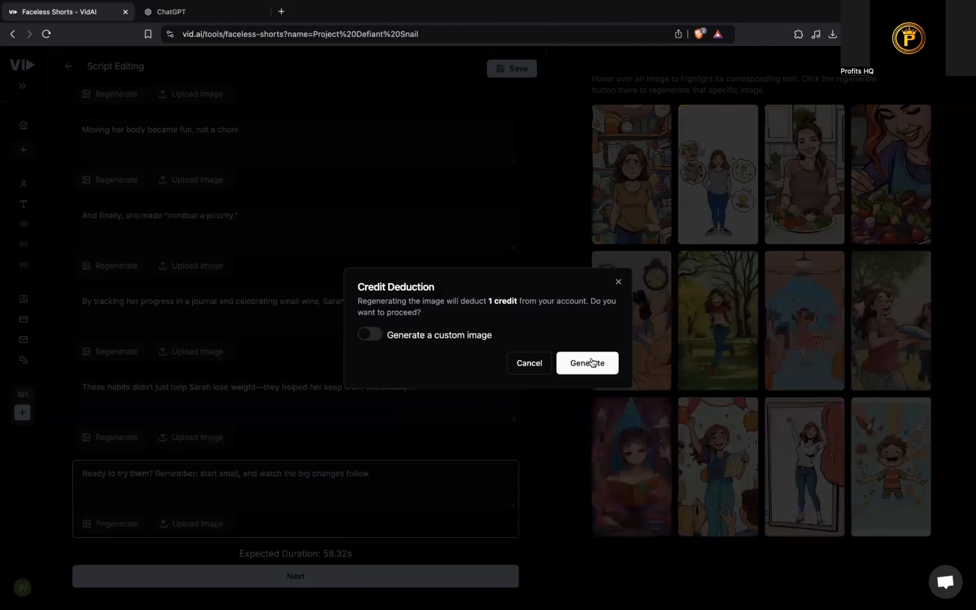
{"action": "left_click", "coordinate": [618, 282]}
{"action": "left_click", "coordinate": [131, 524]}
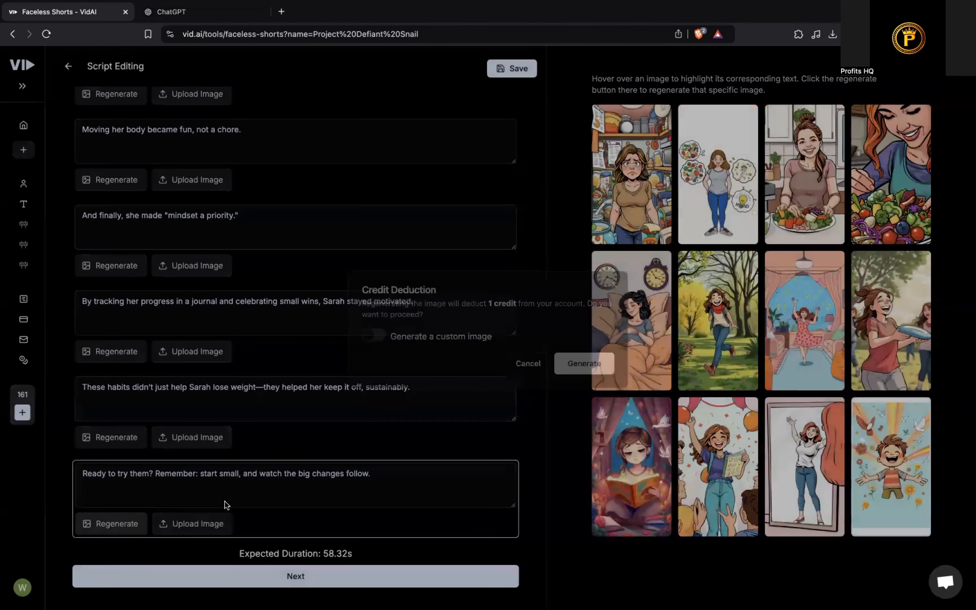
{"action": "left_click", "coordinate": [586, 364]}
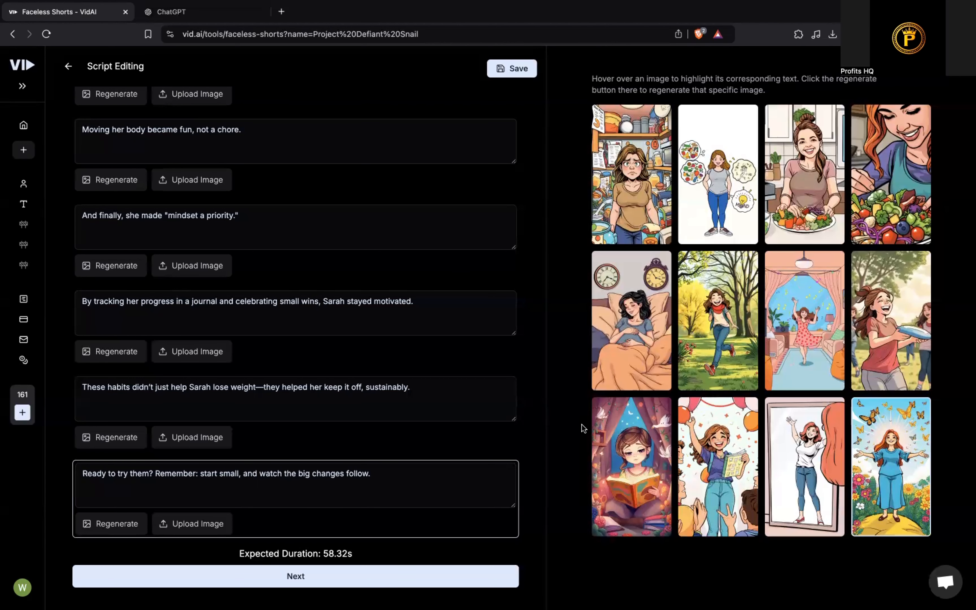
- Finish script editing by generating the captions, and set the background music to None
{"action": "left_click", "coordinate": [367, 577]}
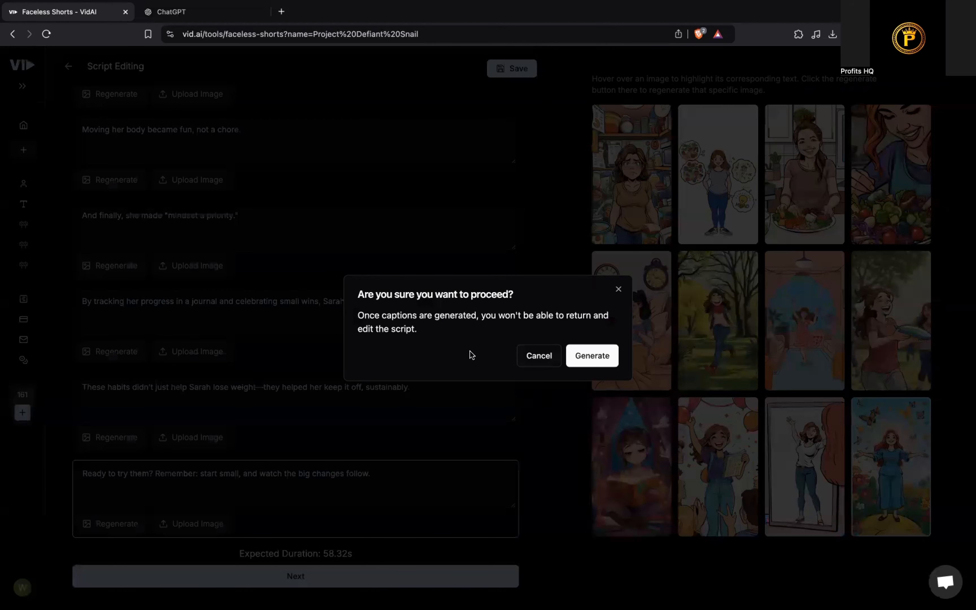
{"action": "left_click", "coordinate": [575, 355]}
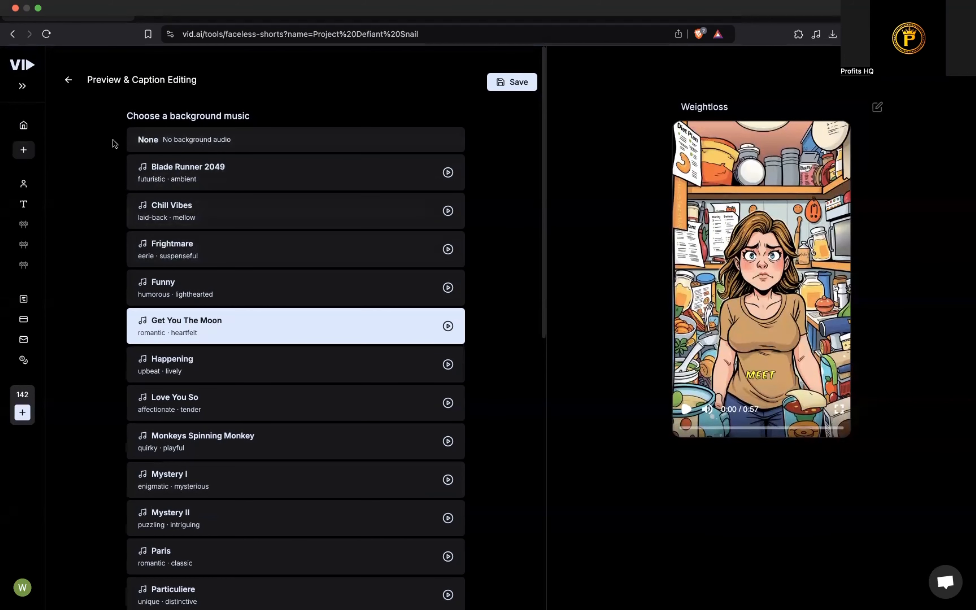
{"action": "left_click", "coordinate": [306, 143]}
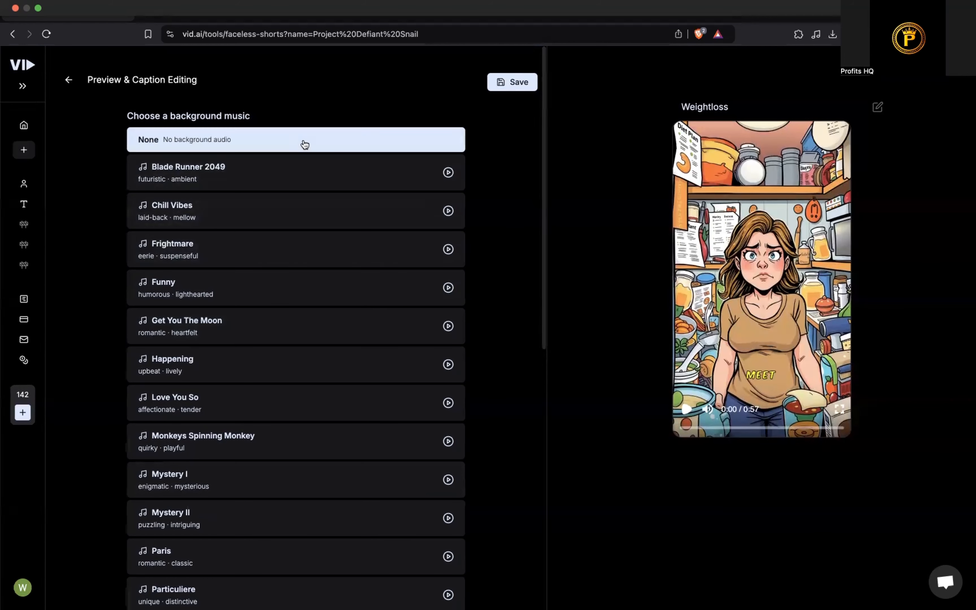
- Look through the available background music tracks and the advanced caption options
{"action": "scroll", "coordinate": [305, 257], "scroll_direction": "down", "scroll_amount": 2}
{"action": "scroll", "coordinate": [305, 257], "scroll_direction": "down", "scroll_amount": 8}
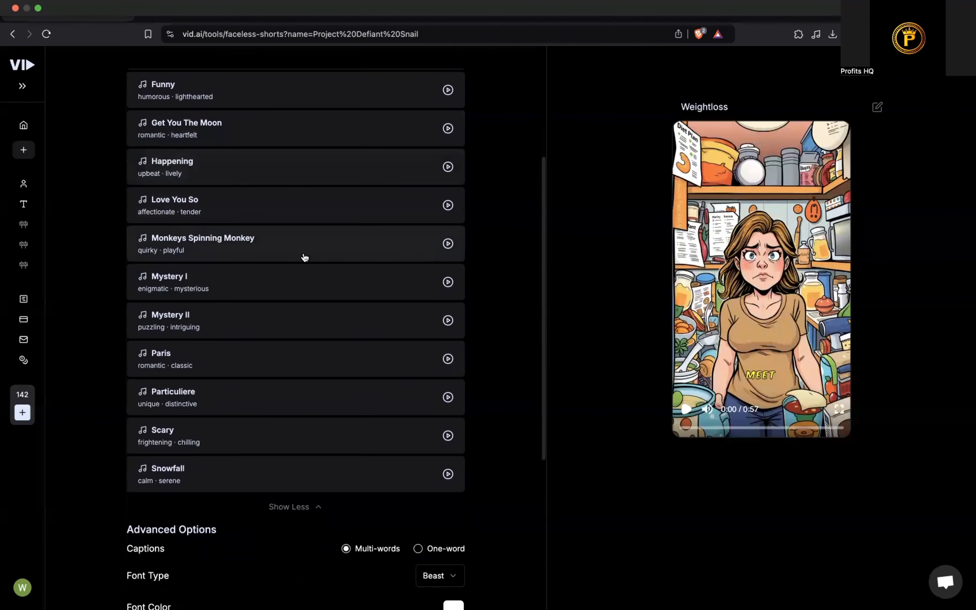
{"action": "scroll", "coordinate": [294, 262], "scroll_direction": "up", "scroll_amount": 10}
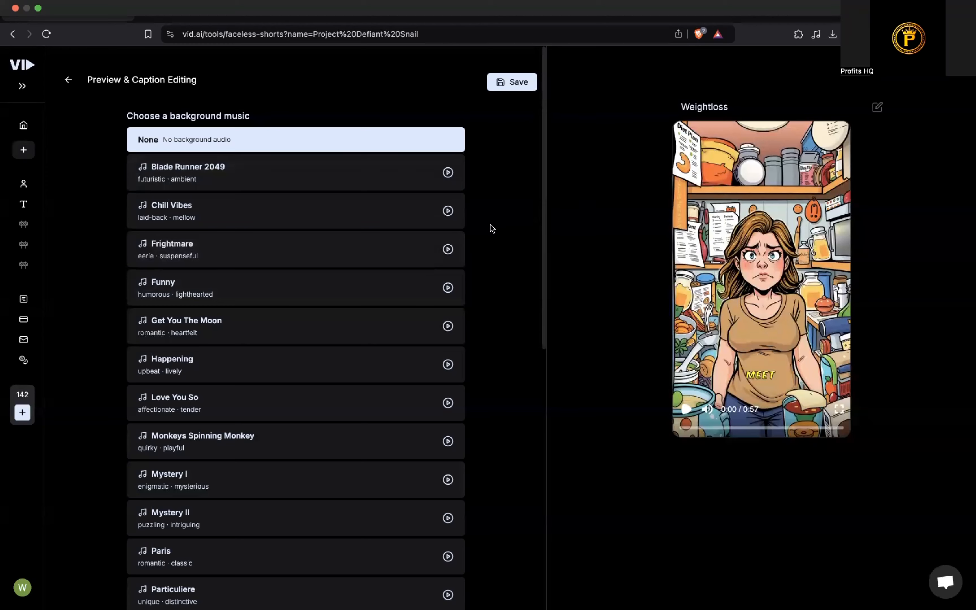
{"action": "scroll", "coordinate": [500, 229], "scroll_direction": "down", "scroll_amount": 4}
{"action": "scroll", "coordinate": [500, 229], "scroll_direction": "down", "scroll_amount": 7}
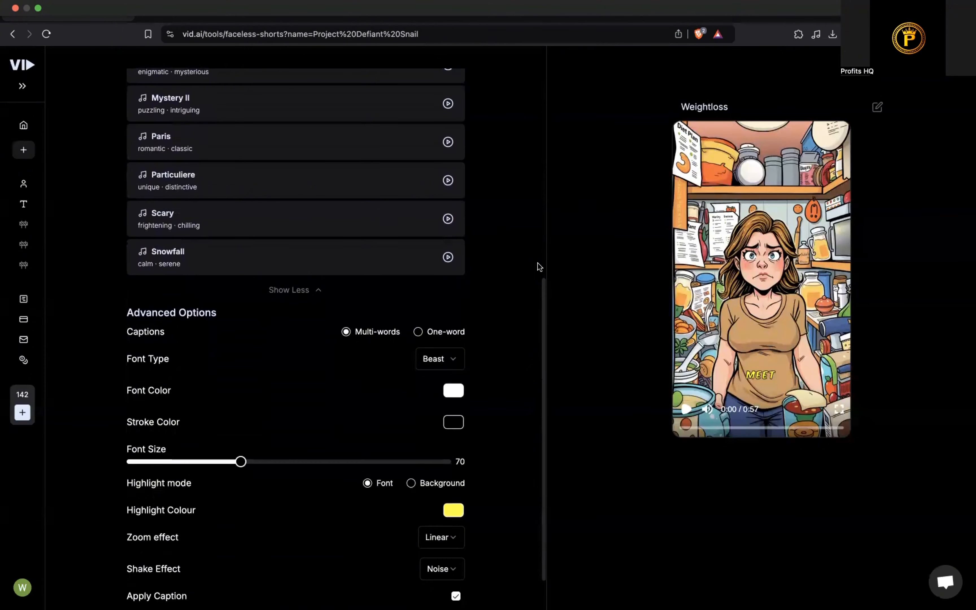
{"action": "scroll", "coordinate": [297, 228], "scroll_direction": "up", "scroll_amount": 10}
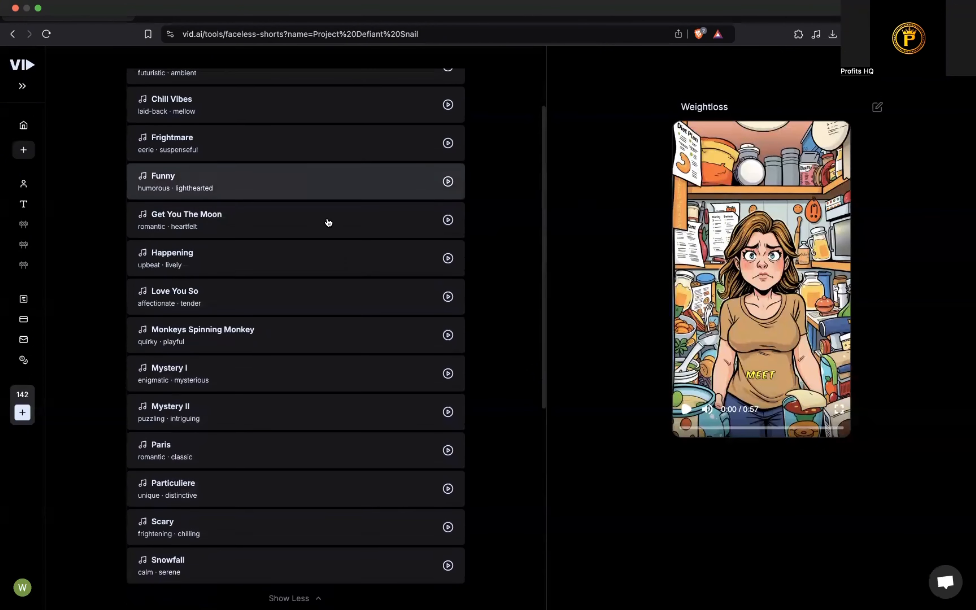
{"action": "scroll", "coordinate": [349, 253], "scroll_direction": "down", "scroll_amount": 6}
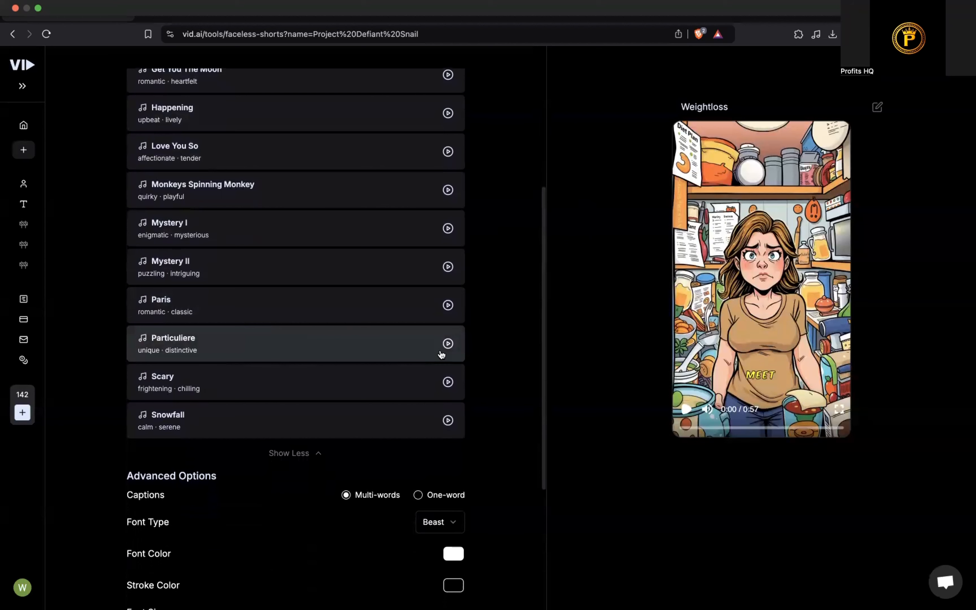
{"action": "scroll", "coordinate": [525, 356], "scroll_direction": "down", "scroll_amount": 4}
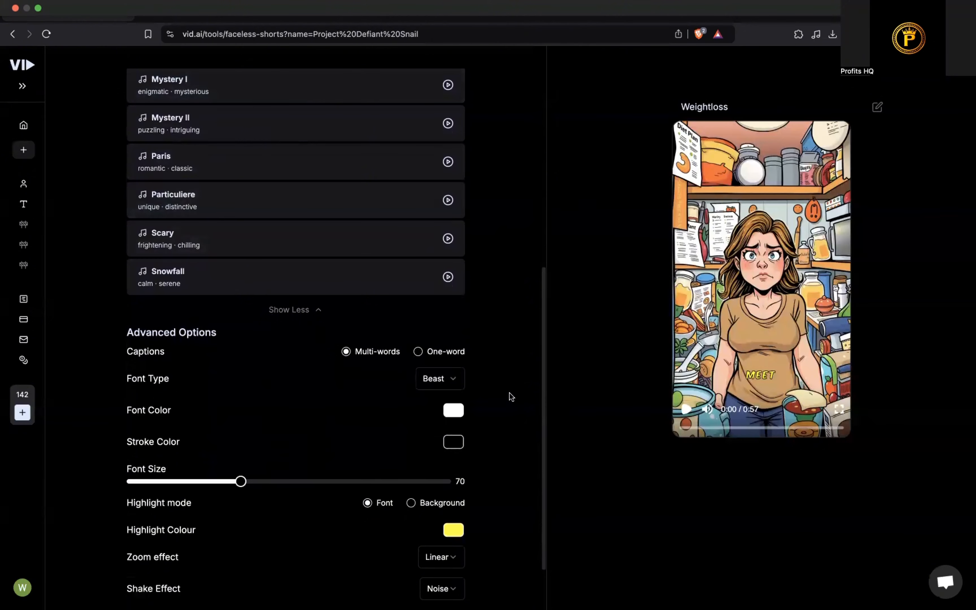
{"action": "scroll", "coordinate": [253, 202], "scroll_direction": "up", "scroll_amount": 7}
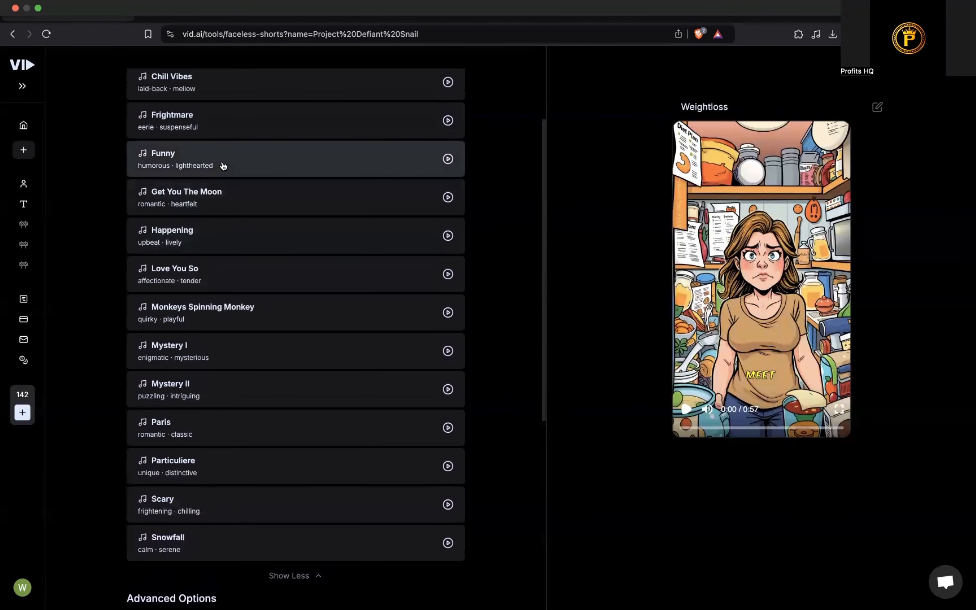
- Set the captions to One-word and try the Bebas Neue, Coiny and Concert One fonts, leaving Concert One selected
{"action": "scroll", "coordinate": [227, 174], "scroll_direction": "down", "scroll_amount": 9}
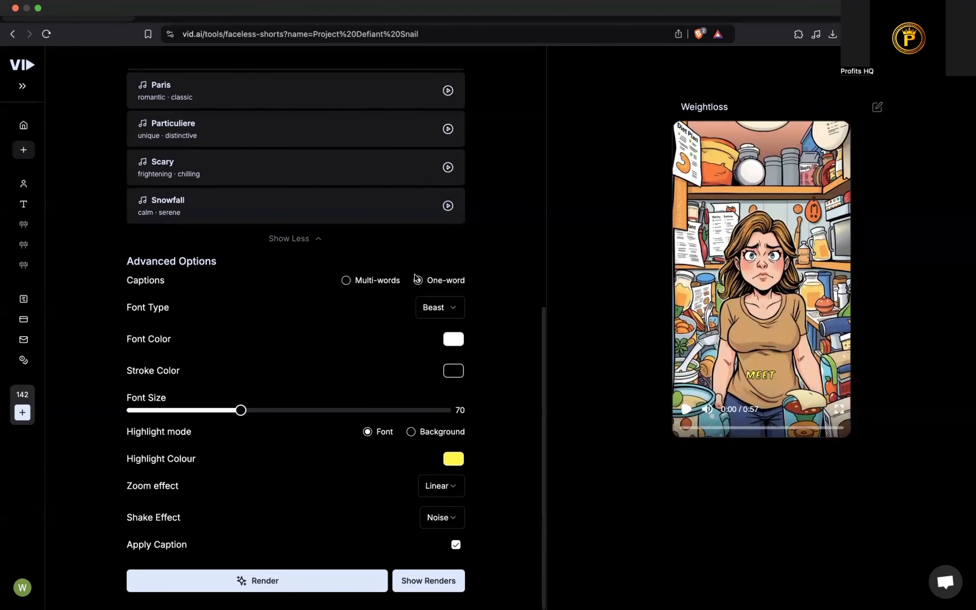
{"action": "left_click", "coordinate": [419, 280]}
{"action": "left_click", "coordinate": [452, 316]}
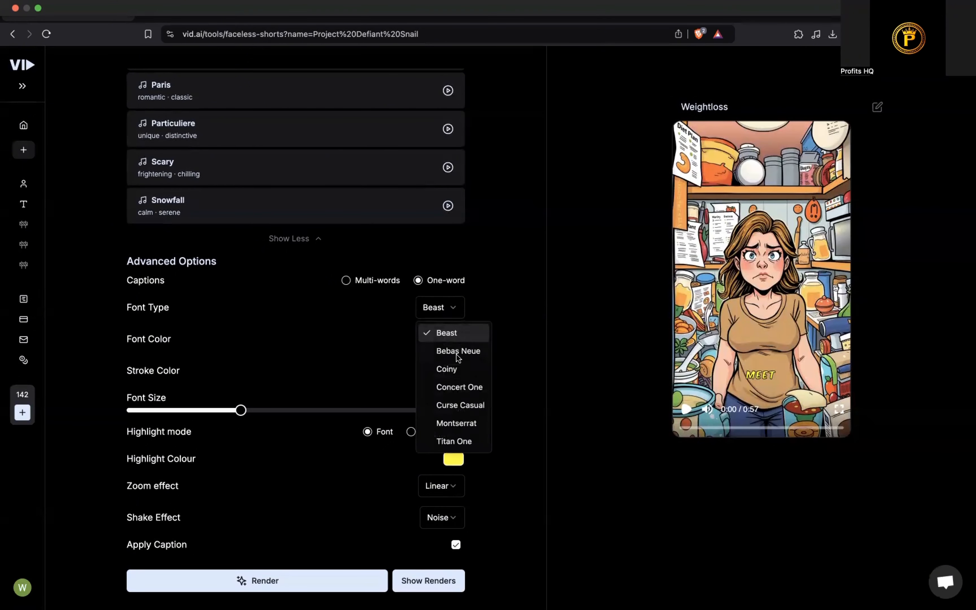
{"action": "left_click", "coordinate": [454, 352]}
{"action": "left_click", "coordinate": [453, 310]}
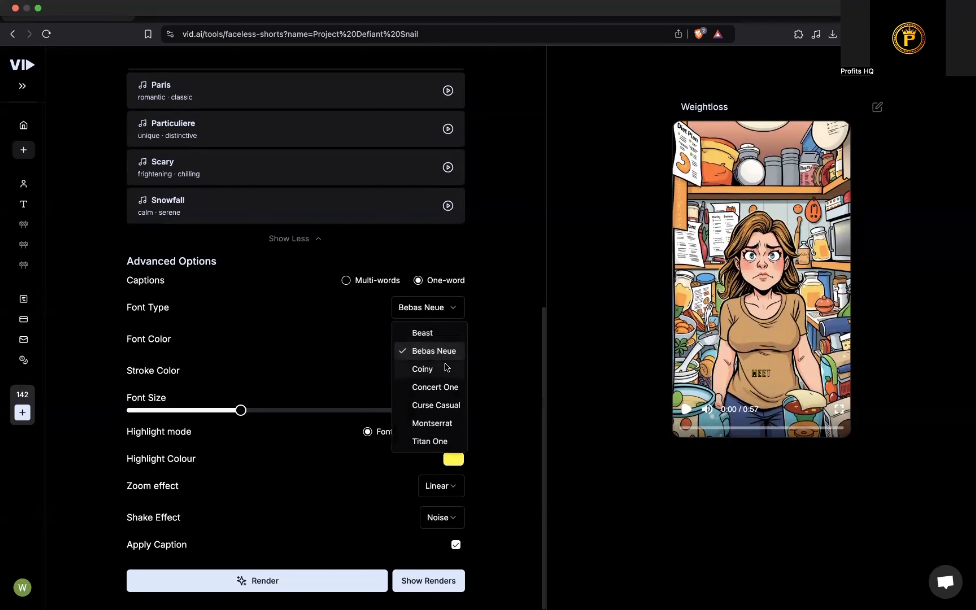
{"action": "left_click", "coordinate": [444, 369]}
{"action": "left_click", "coordinate": [430, 314]}
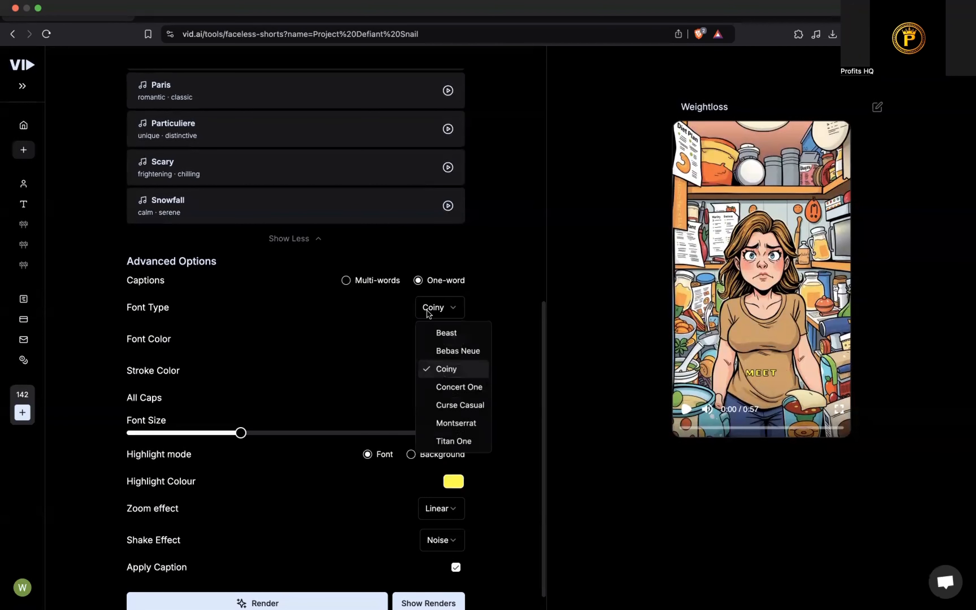
{"action": "left_click", "coordinate": [467, 388]}
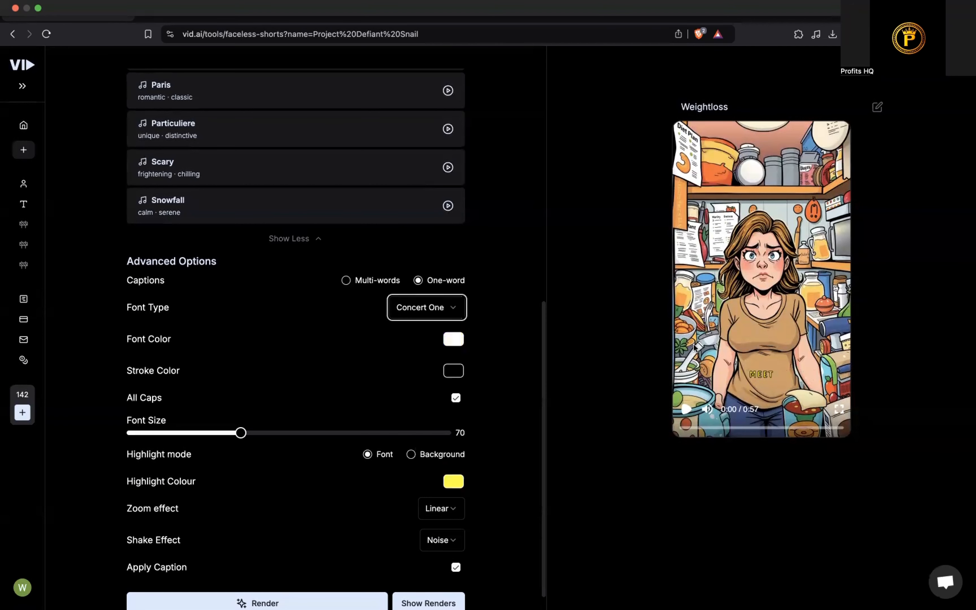
- Set the caption font type to Beast and check the highlight colour picker without changing the yellow
{"action": "left_click", "coordinate": [435, 309]}
{"action": "left_click", "coordinate": [429, 333]}
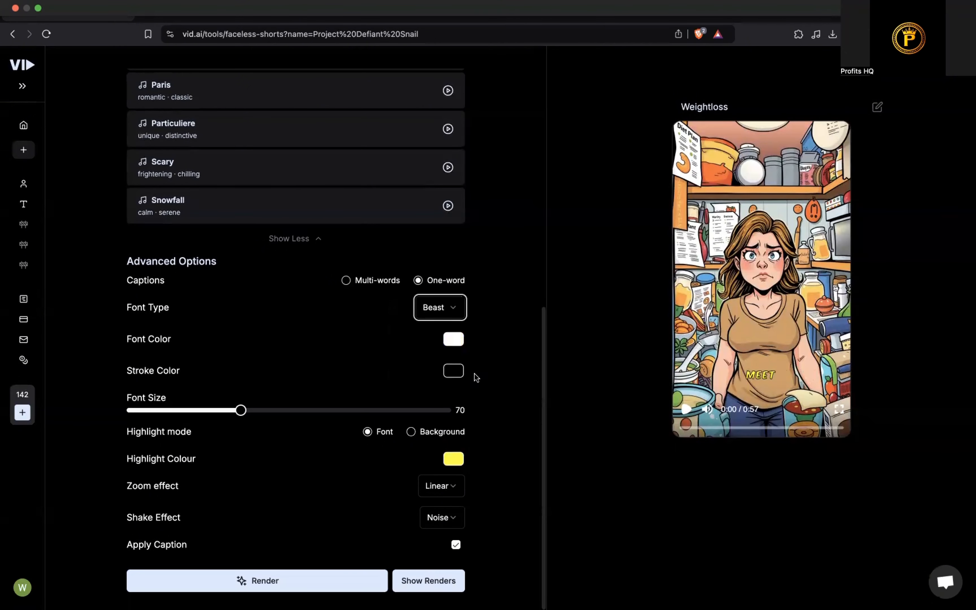
{"action": "left_click", "coordinate": [454, 460]}
{"action": "left_click", "coordinate": [455, 461]}
- Choose Get You The Moon as the short's background music
{"action": "scroll", "coordinate": [421, 375], "scroll_direction": "up", "scroll_amount": 15}
{"action": "scroll", "coordinate": [419, 377], "scroll_direction": "down", "scroll_amount": 10}
{"action": "scroll", "coordinate": [443, 456], "scroll_direction": "up", "scroll_amount": 10}
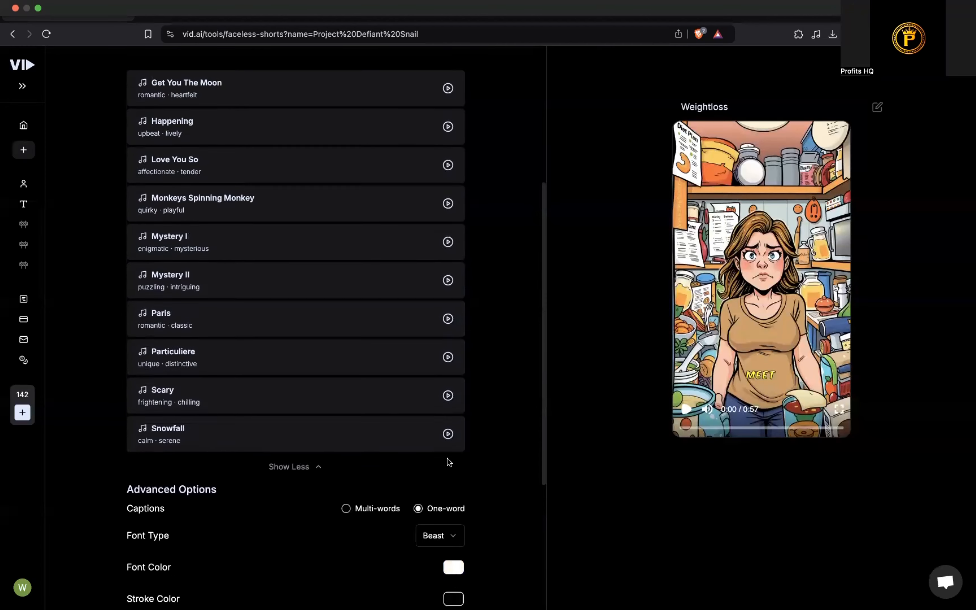
{"action": "scroll", "coordinate": [343, 182], "scroll_direction": "down", "scroll_amount": 1}
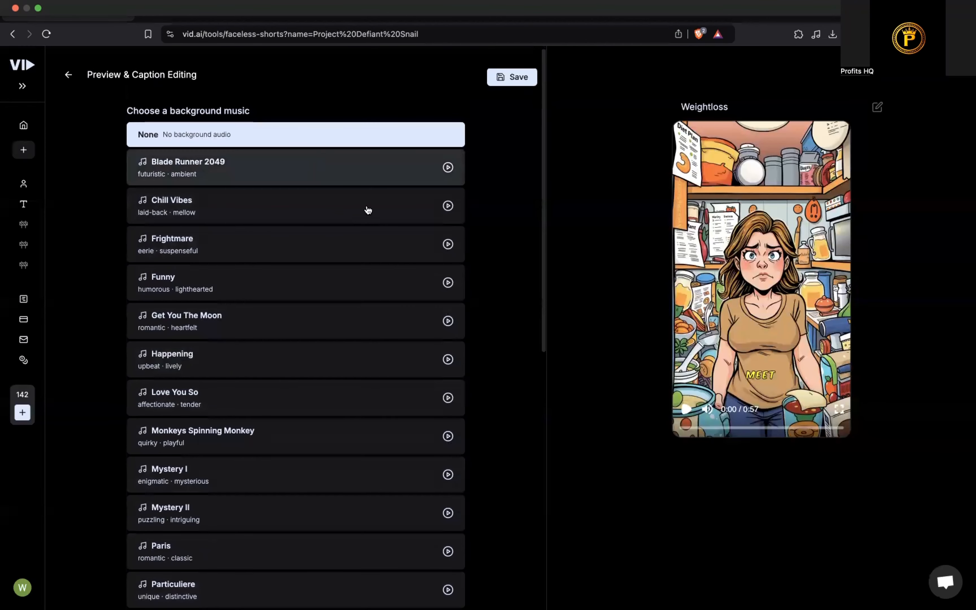
{"action": "scroll", "coordinate": [340, 382], "scroll_direction": "down", "scroll_amount": 5}
{"action": "scroll", "coordinate": [318, 515], "scroll_direction": "down", "scroll_amount": 2}
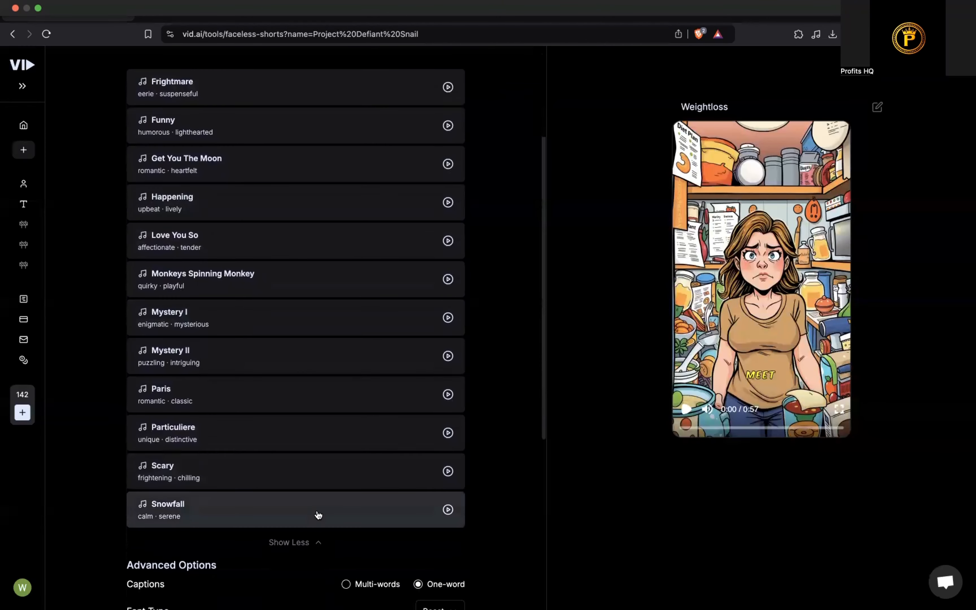
{"action": "left_click", "coordinate": [345, 169]}
{"action": "scroll", "coordinate": [337, 434], "scroll_direction": "down", "scroll_amount": 8}
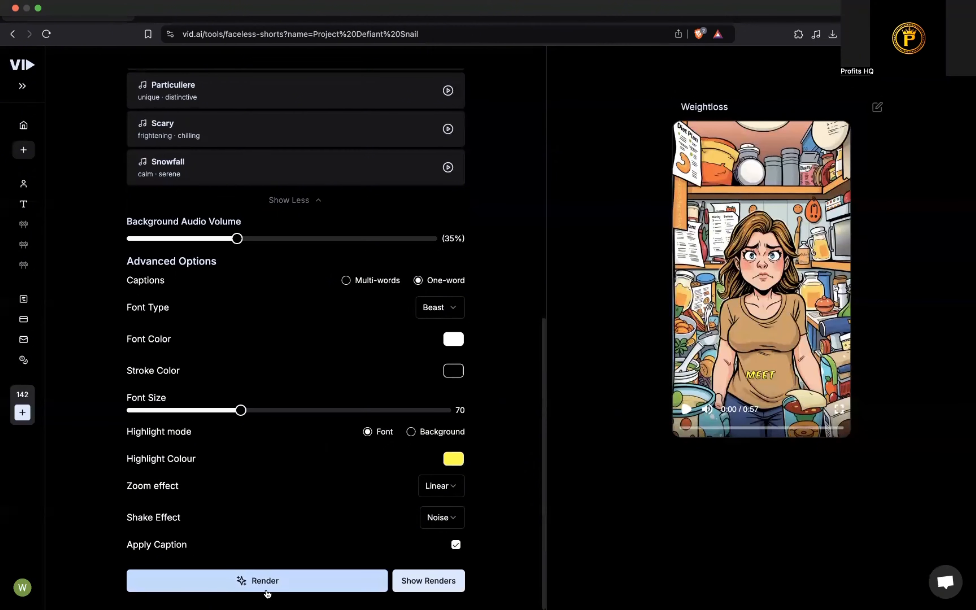
- Render the Weightloss short with the chosen music and caption settings, and play its preview
{"action": "scroll", "coordinate": [307, 354], "scroll_direction": "up", "scroll_amount": 10}
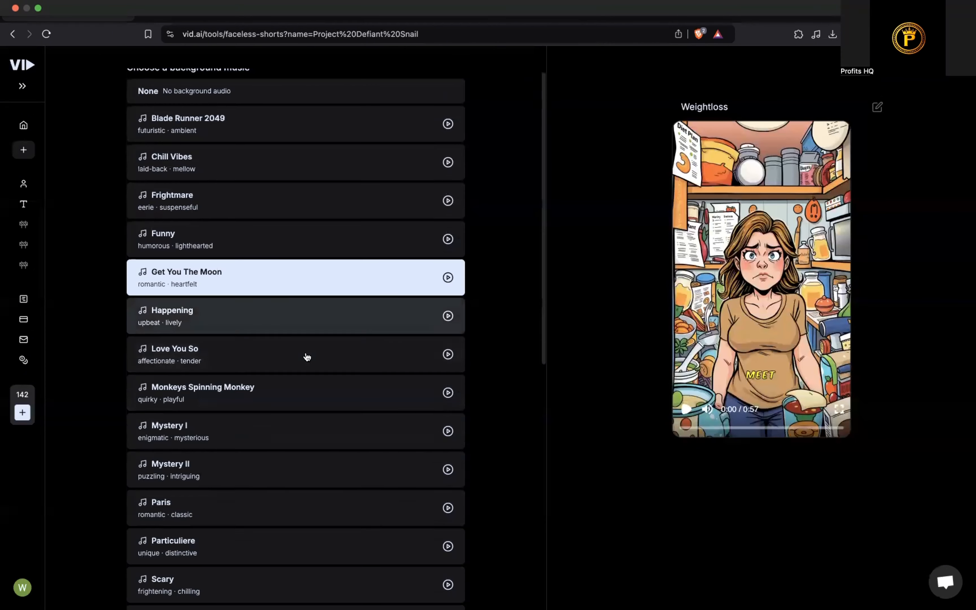
{"action": "scroll", "coordinate": [307, 355], "scroll_direction": "down", "scroll_amount": 10}
{"action": "left_click", "coordinate": [348, 581]}
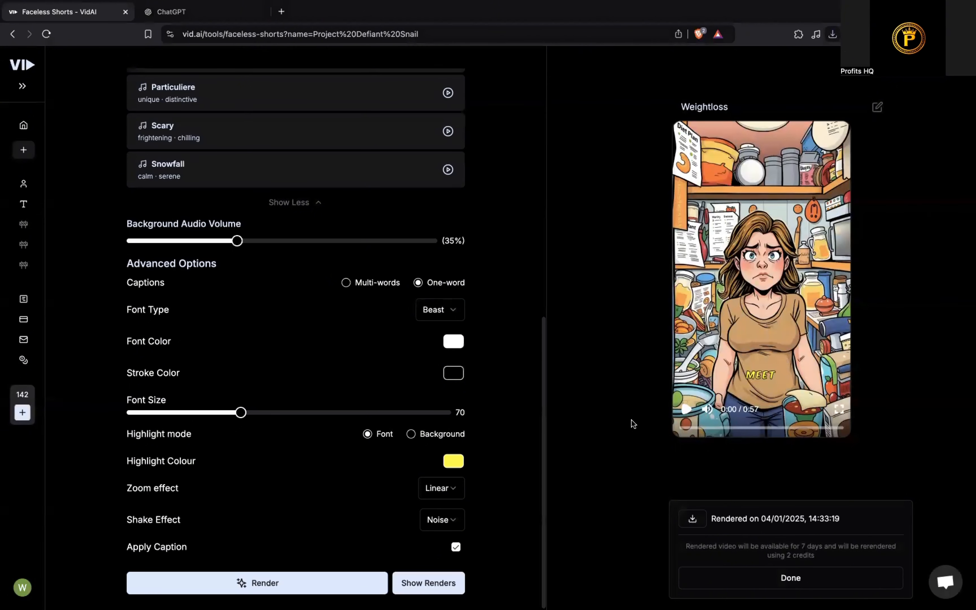
{"action": "left_click", "coordinate": [686, 409]}
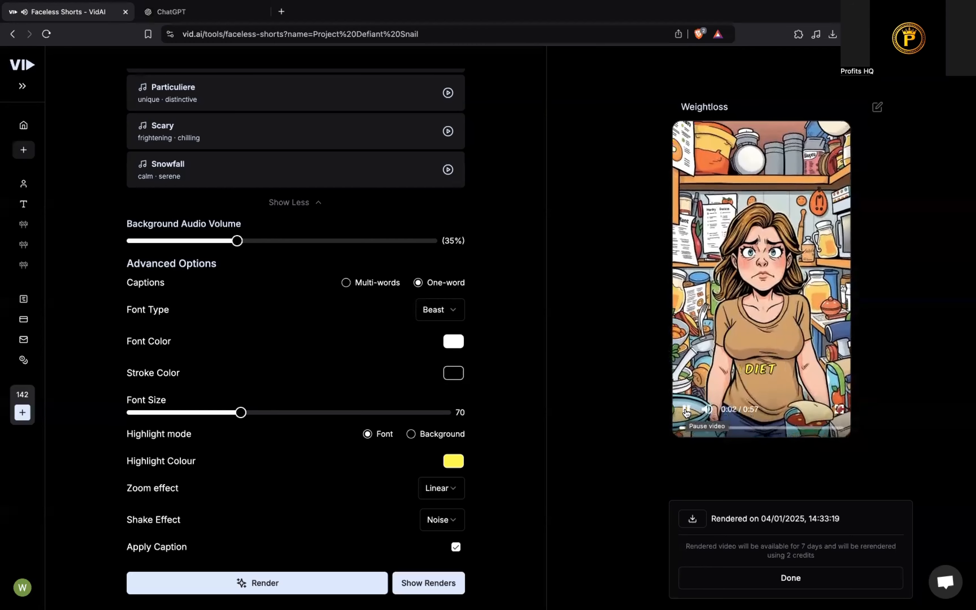